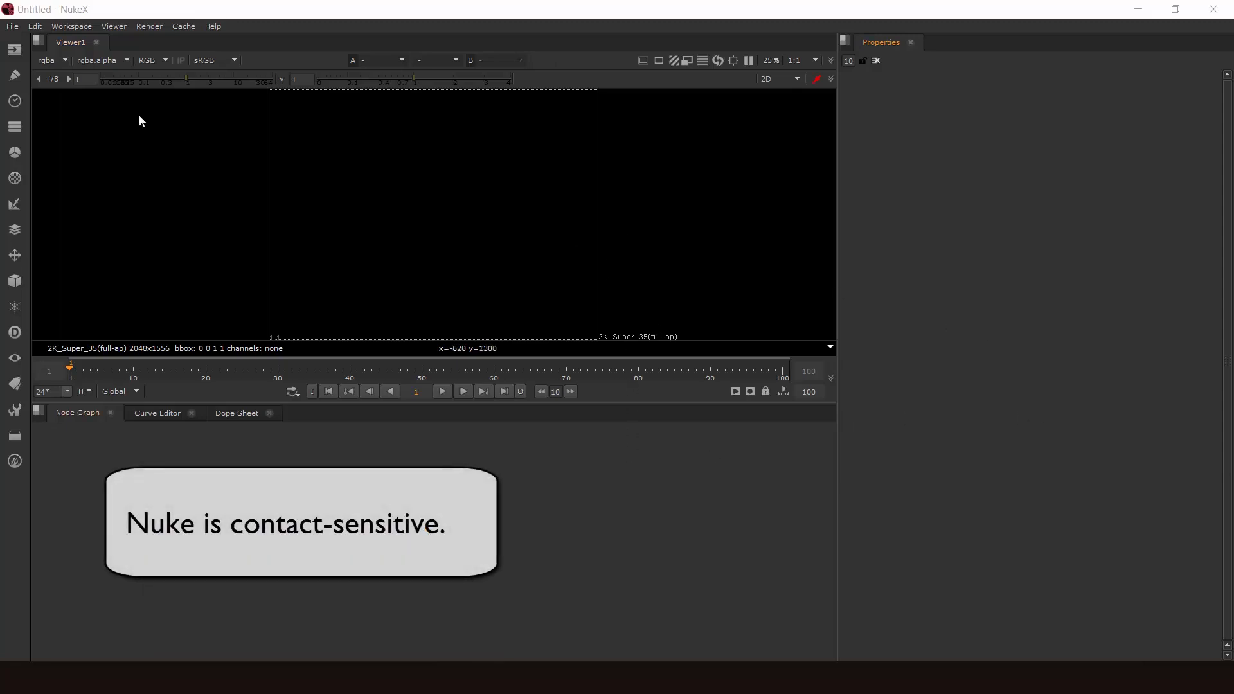
- Dock the Viewer1 panel with the Node Graph group, with the Properties panel, and back in its original pane
left_click_drag(63, 41, 351, 496)
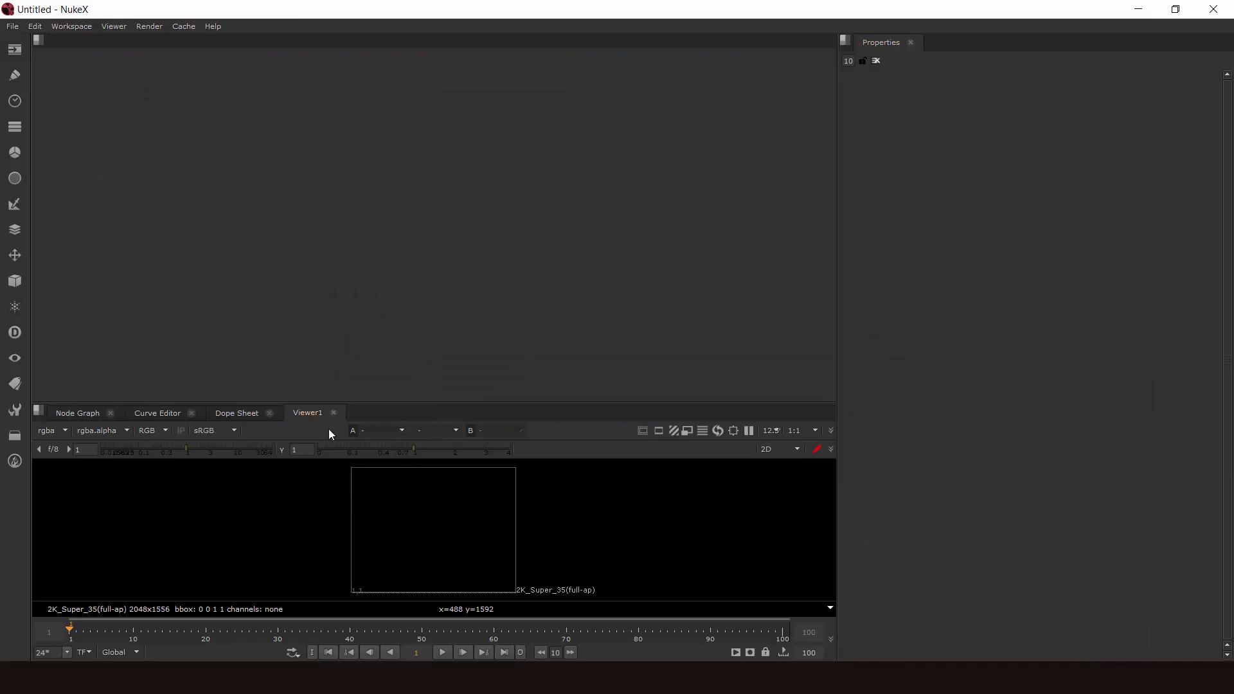
left_click_drag(308, 413, 862, 248)
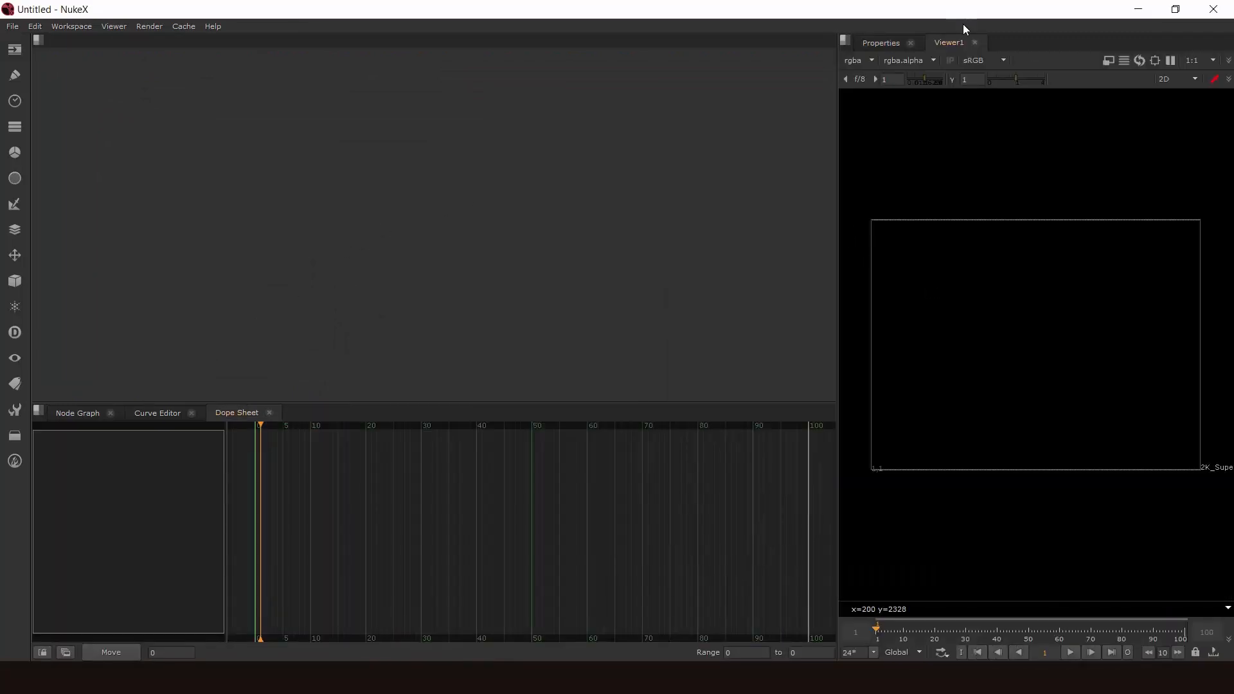
left_click_drag(928, 43, 322, 156)
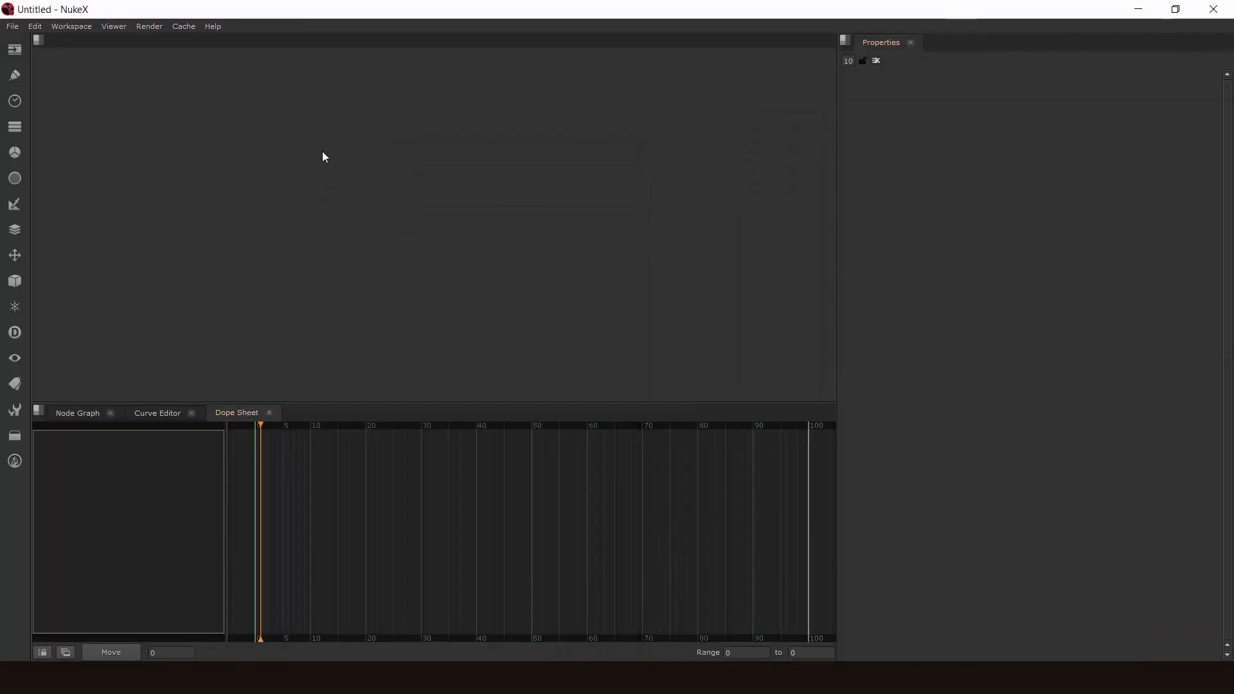
- Open a new empty script in a second NukeX window
left_click(21, 30)
left_click(26, 38)
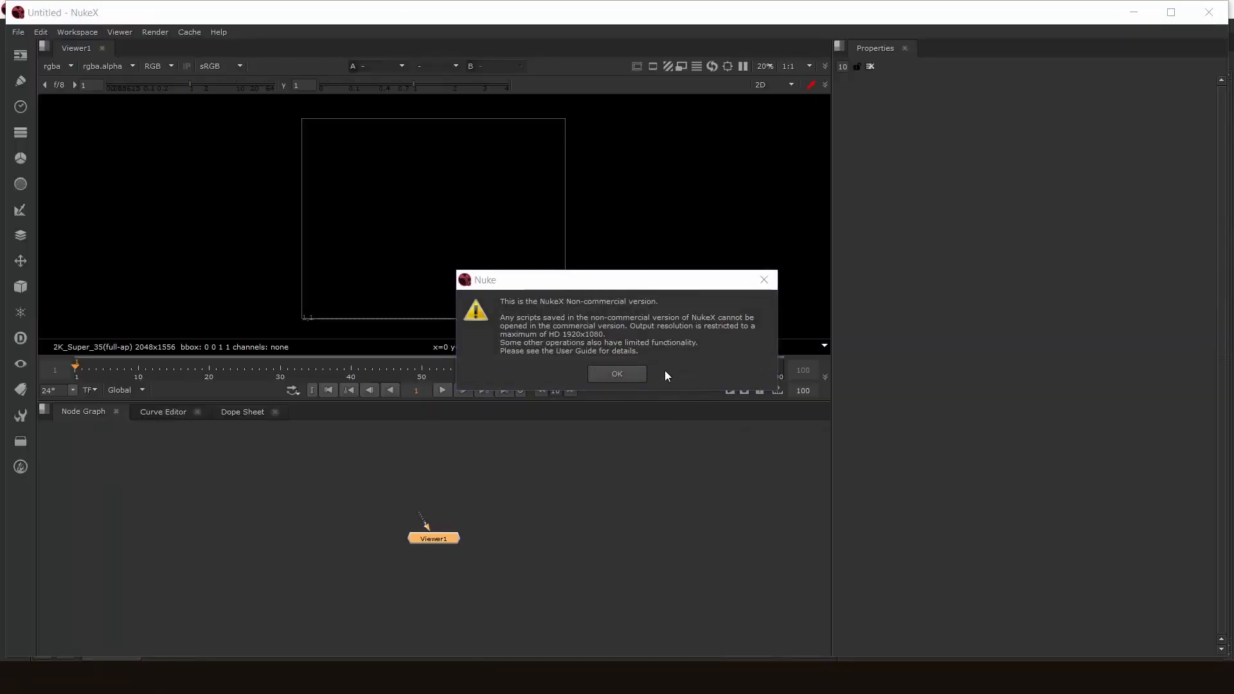
left_click(641, 375)
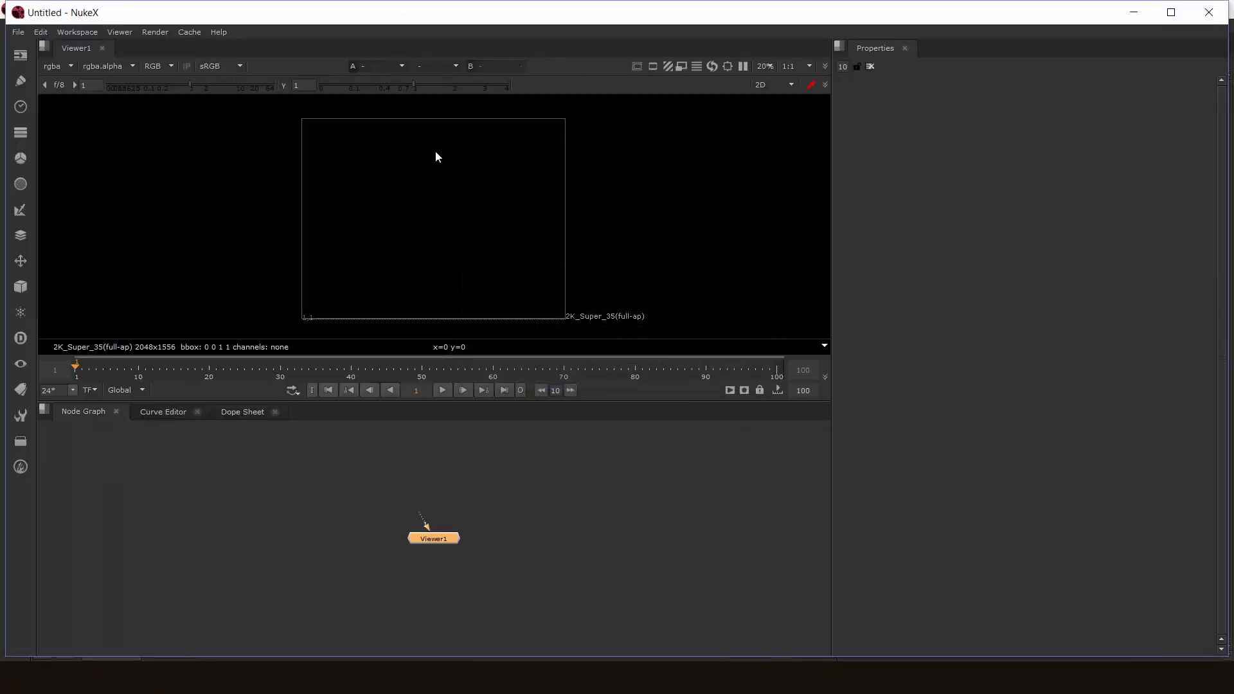
- Move the second NukeX window aside to reveal the first one, and close the second window
left_click_drag(171, 11, 499, 159)
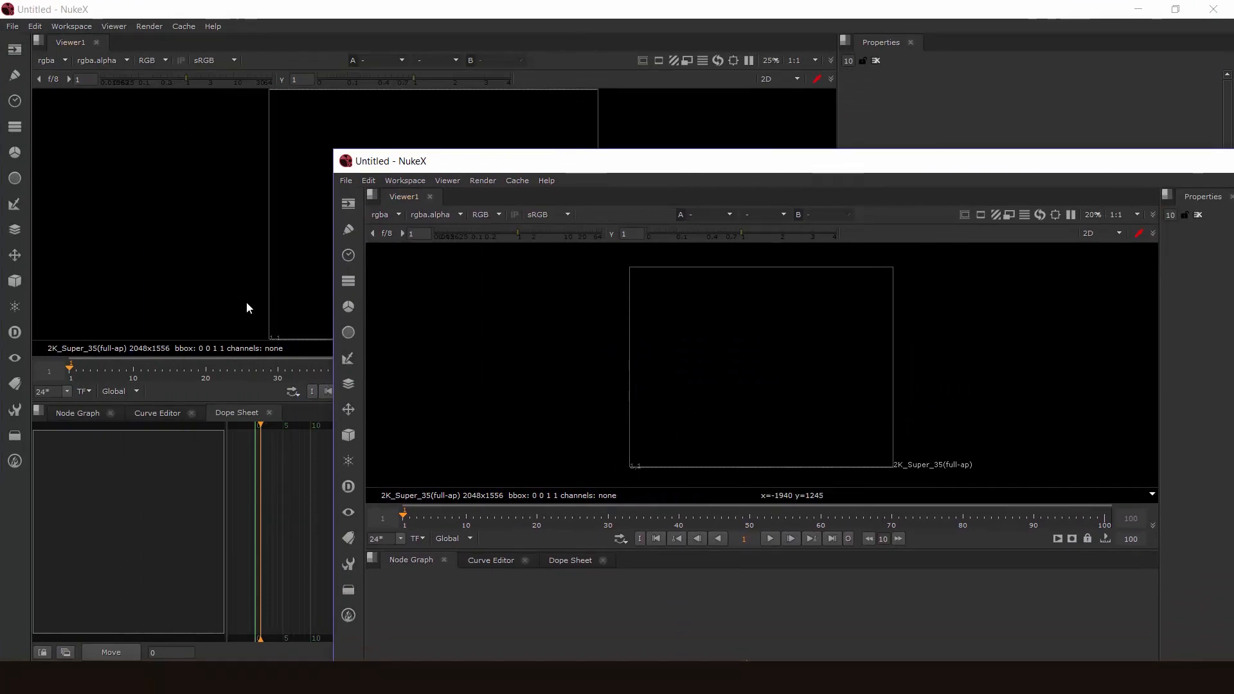
left_click_drag(931, 182, 1185, 307)
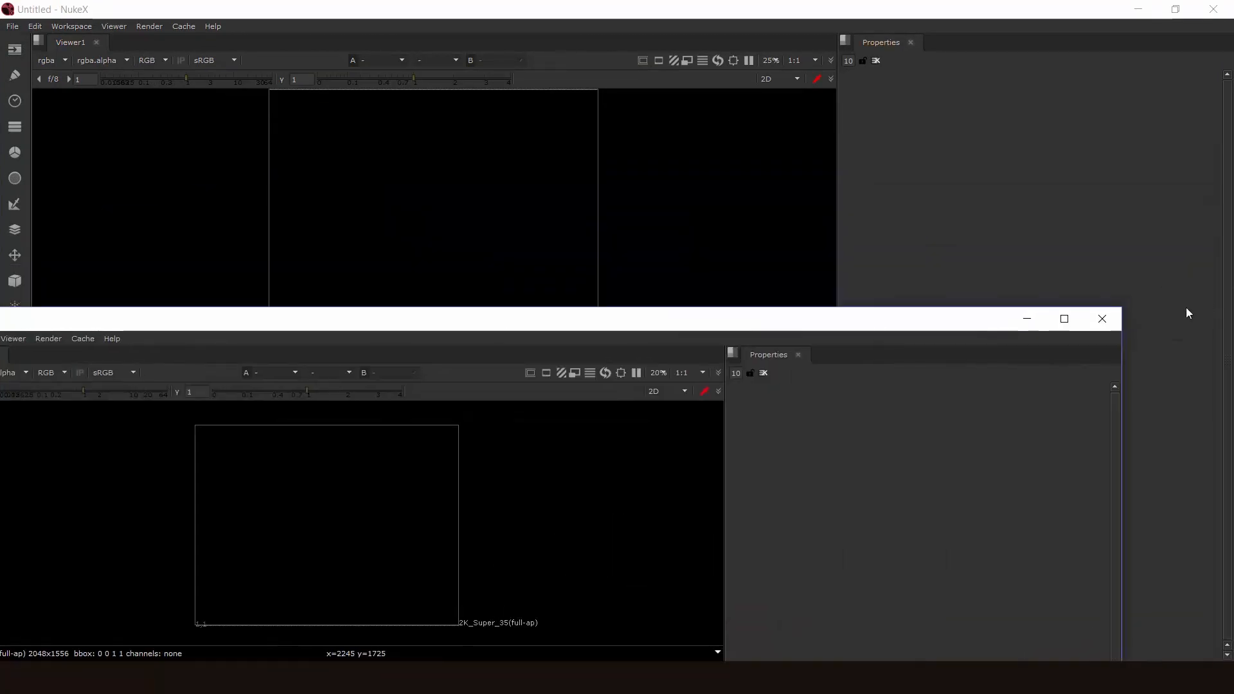
left_click(1110, 319)
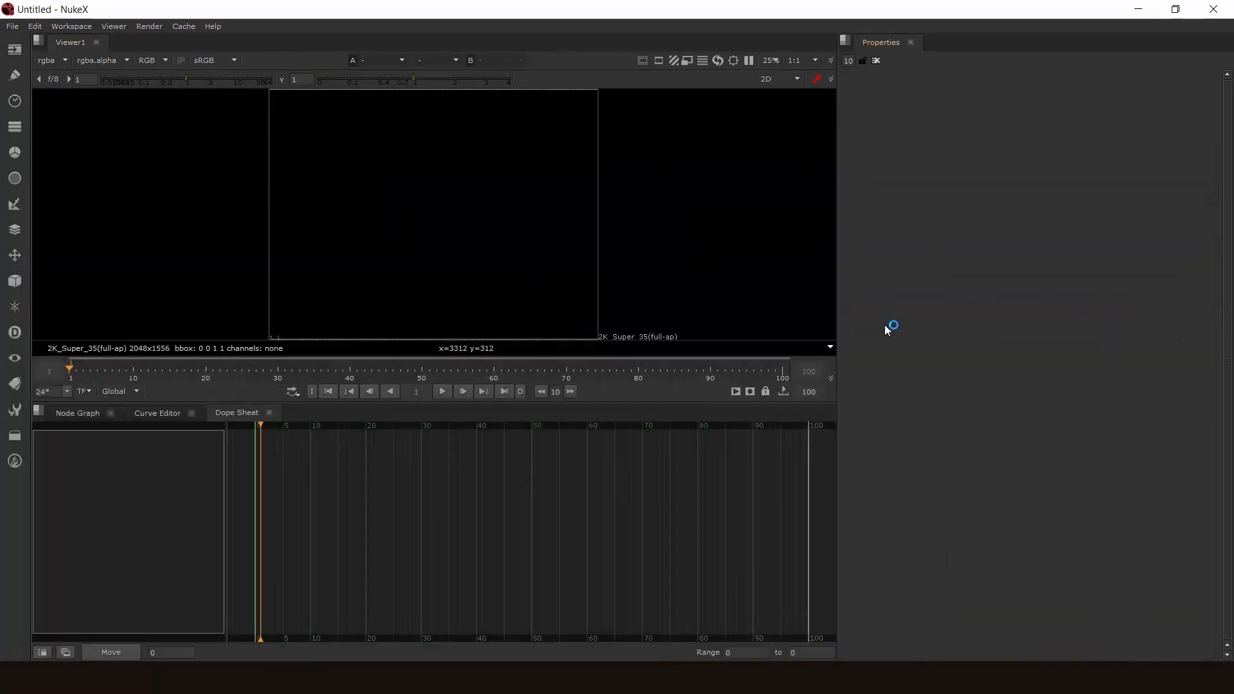
- Show the Node Graph instead of the Dope Sheet and practise panning in both the node graph and the viewer
left_click(76, 413)
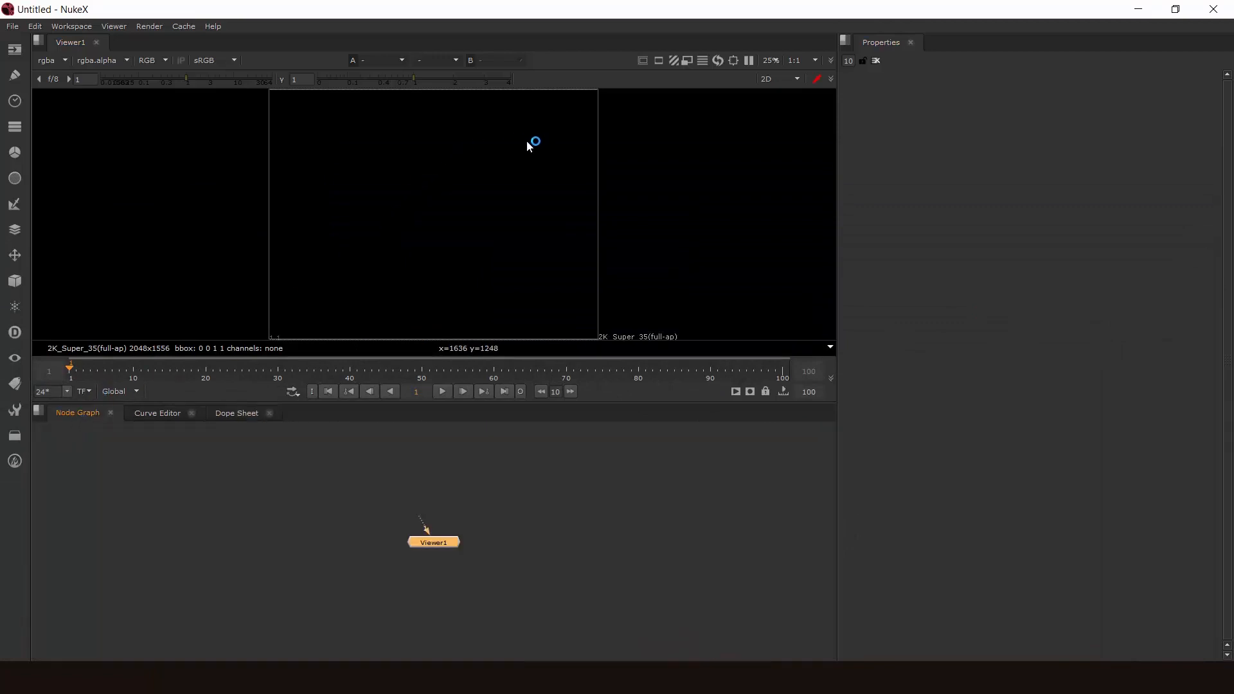
middle_click_drag(606, 476, 566, 472)
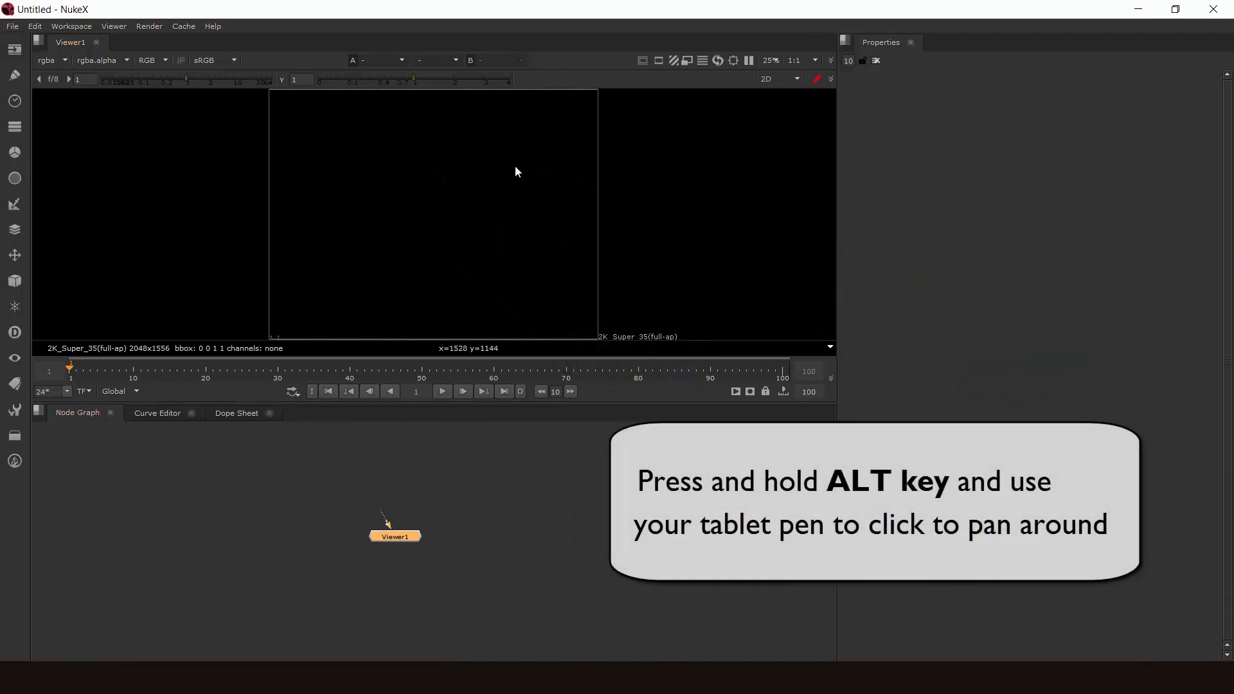
left_click_drag(476, 209, 566, 193, "alt")
middle_click_drag(586, 541, 647, 508)
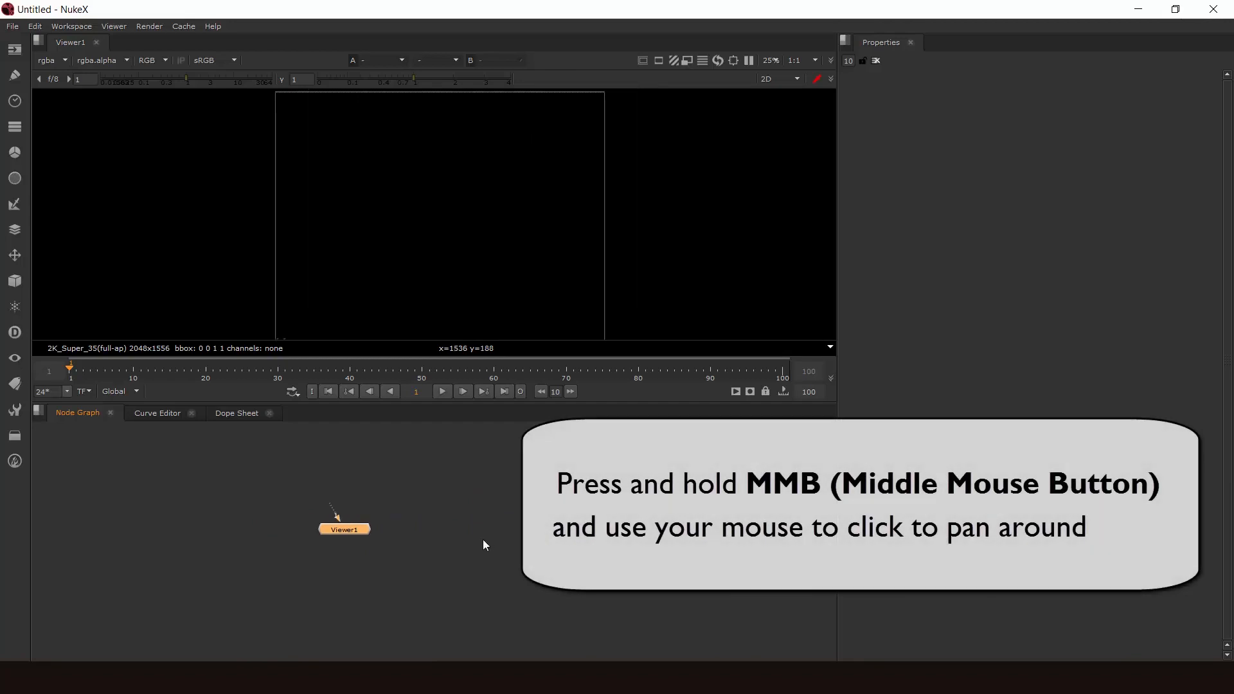
middle_click_drag(482, 541, 539, 547)
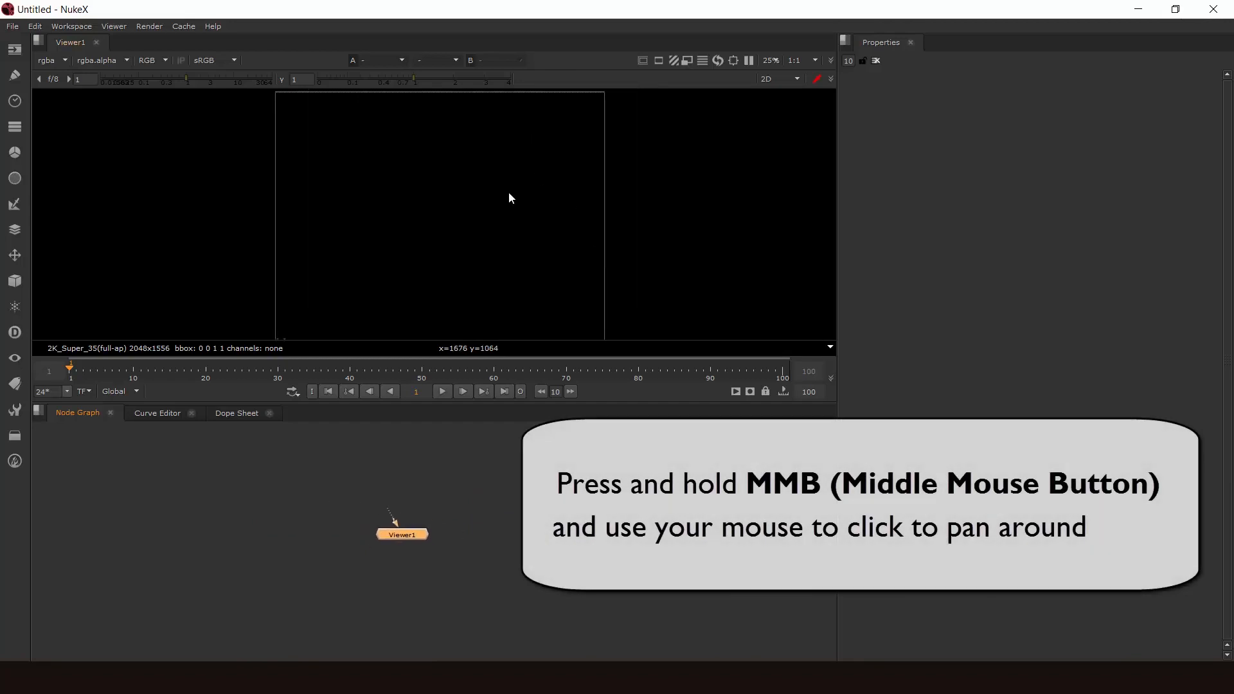
middle_click_drag(509, 200, 539, 215)
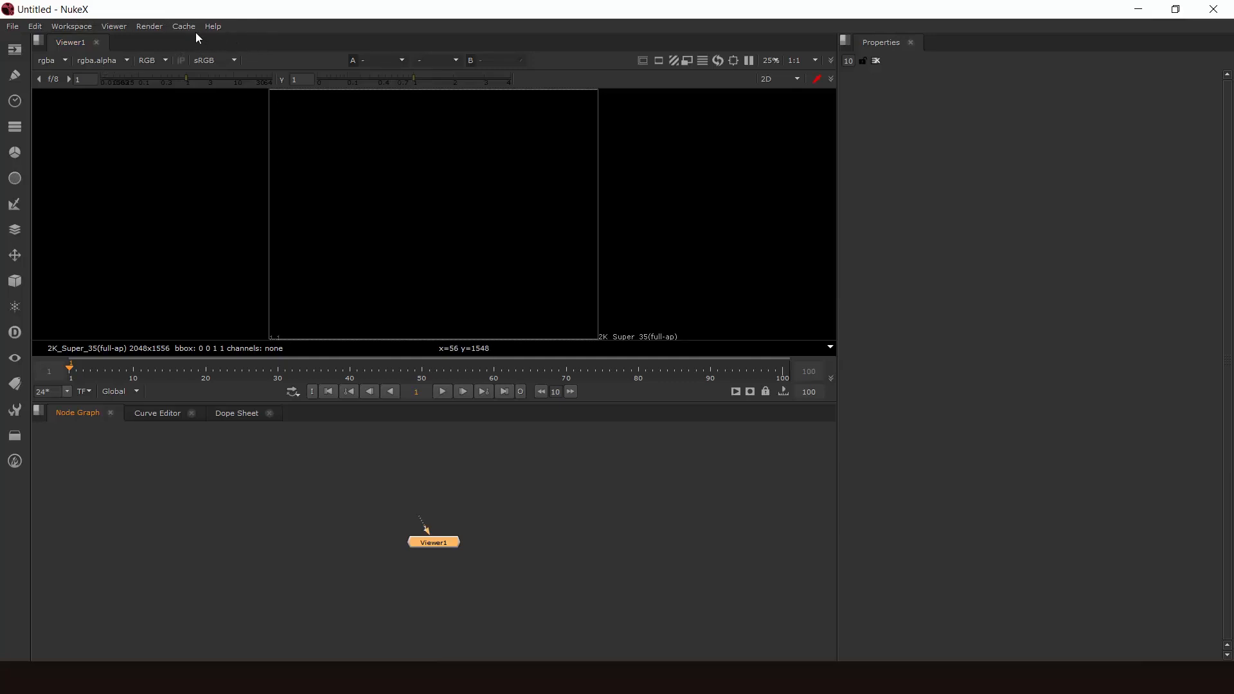
- Try another preset workspace layout and return to the Compositing workspace
left_click(56, 26)
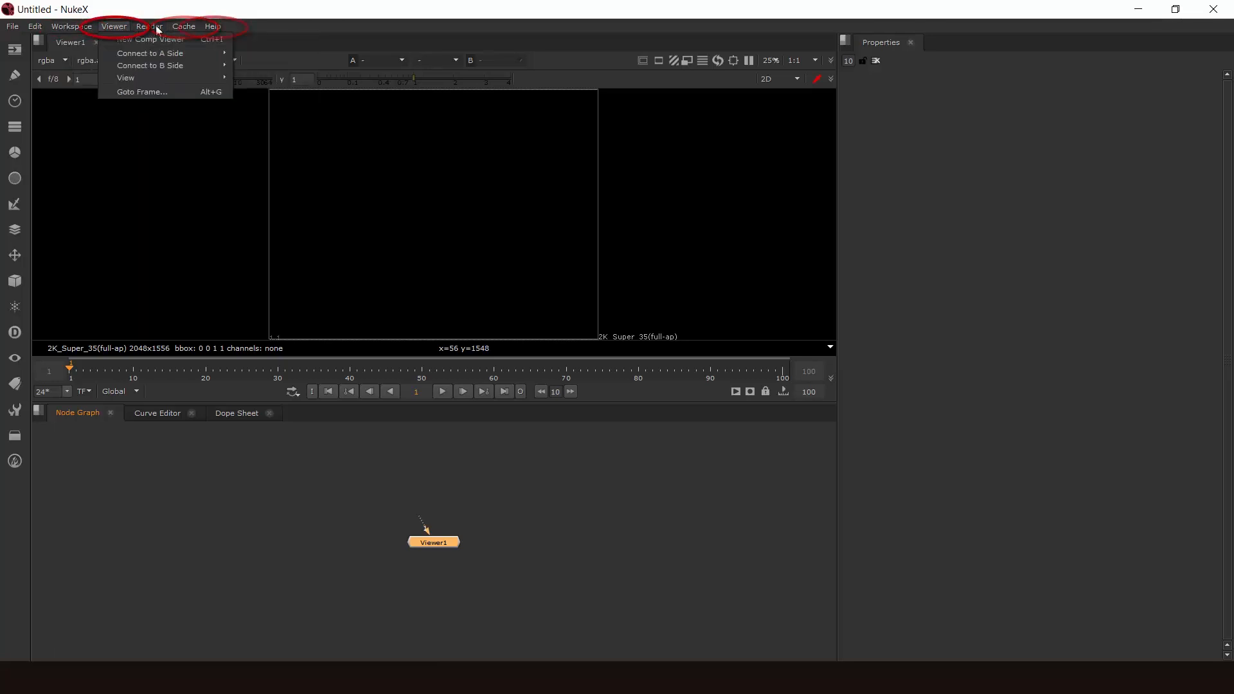
mouse_move(212, 28)
mouse_move(63, 29)
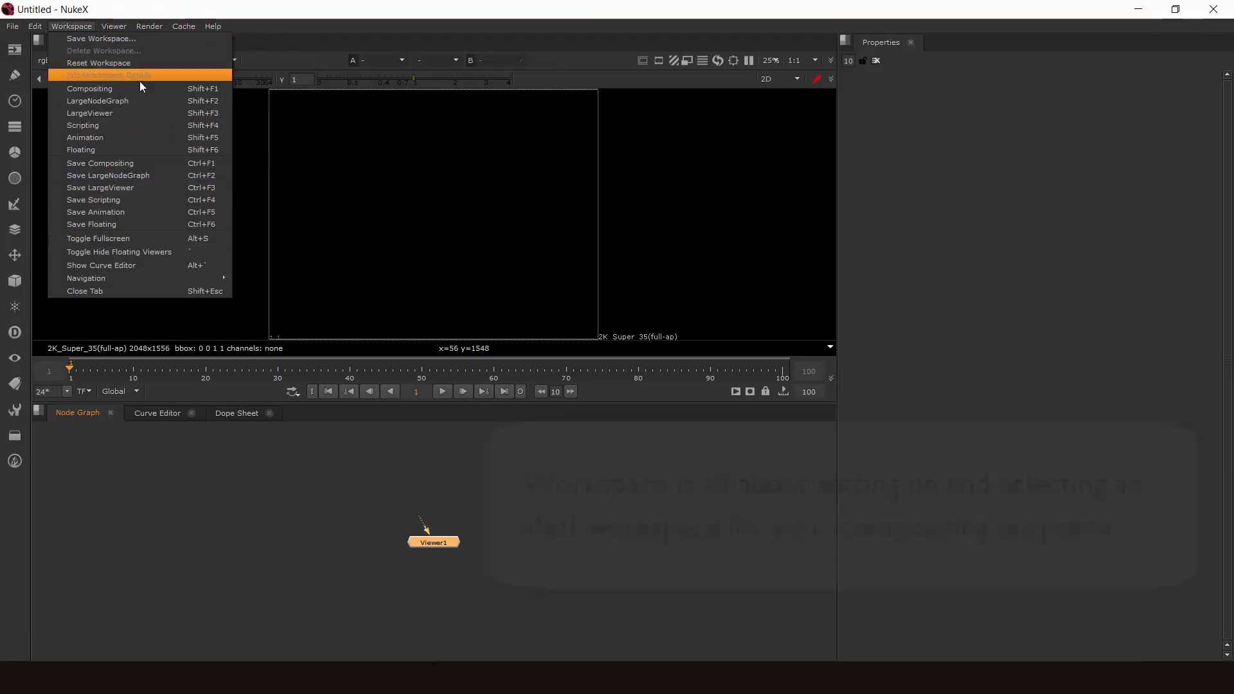
left_click(128, 159)
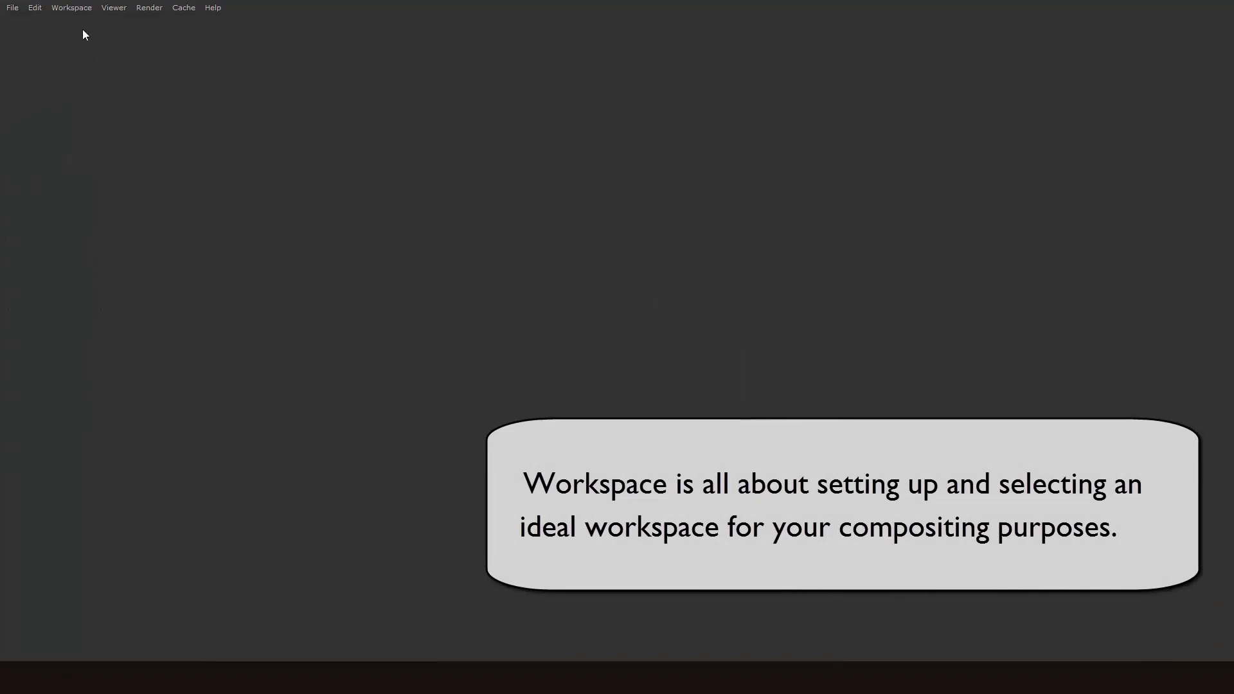
left_click(71, 7)
left_click(99, 66)
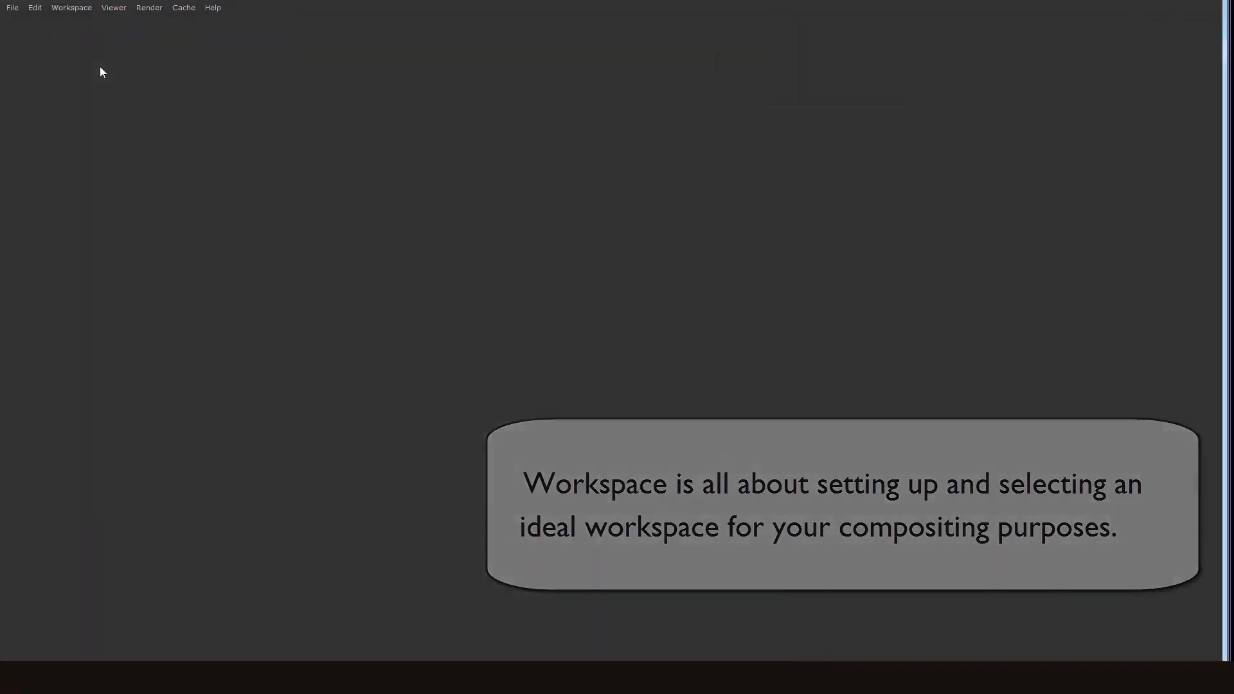
- Switch to the Animation workspace and restore the Compositing workspace
left_click(71, 26)
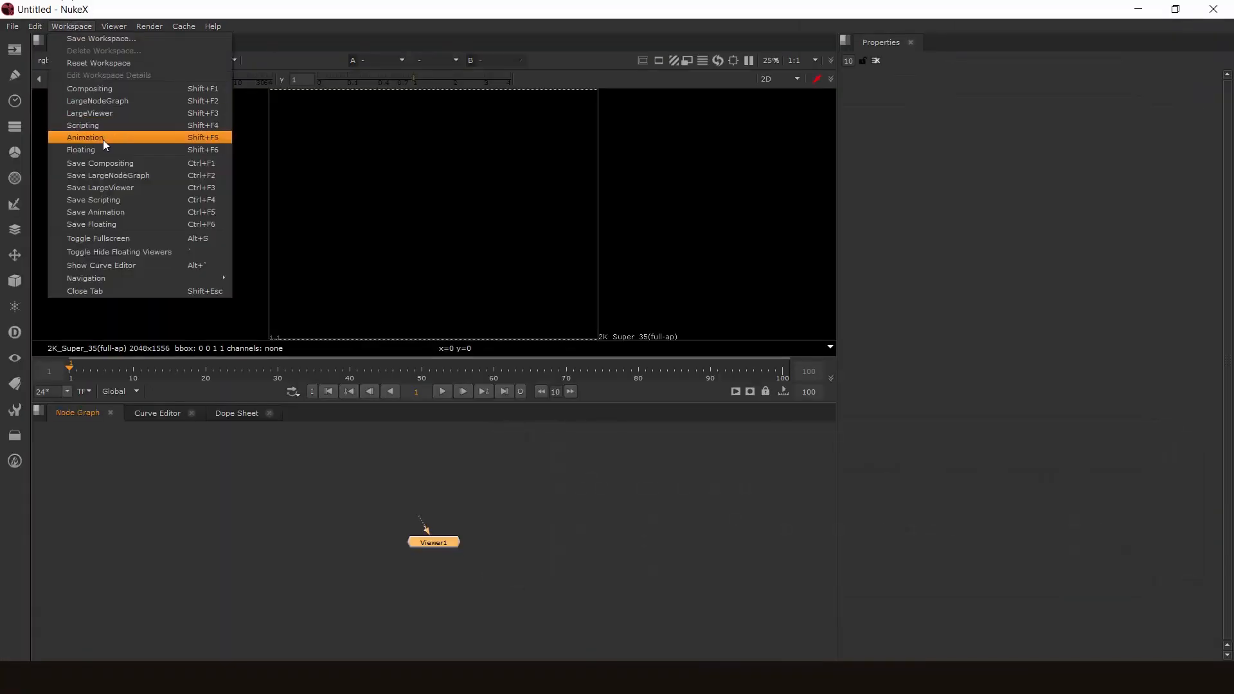
left_click(103, 141)
left_click(71, 8)
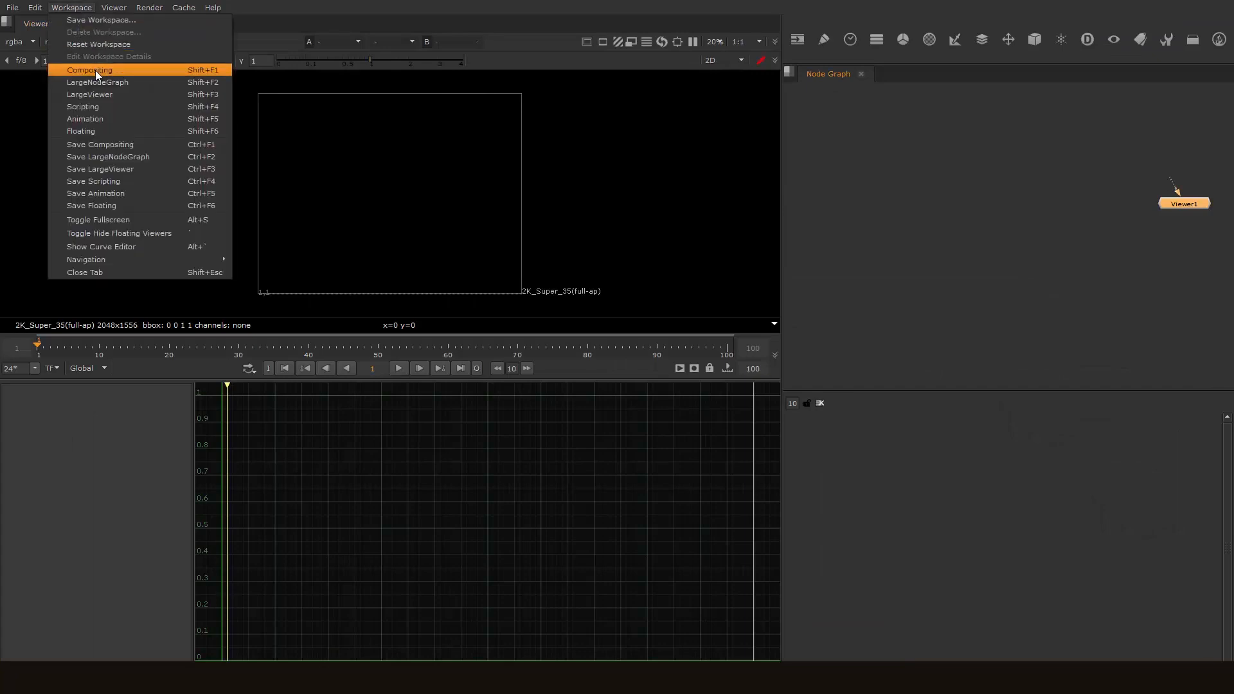
left_click(95, 70)
left_click(183, 26)
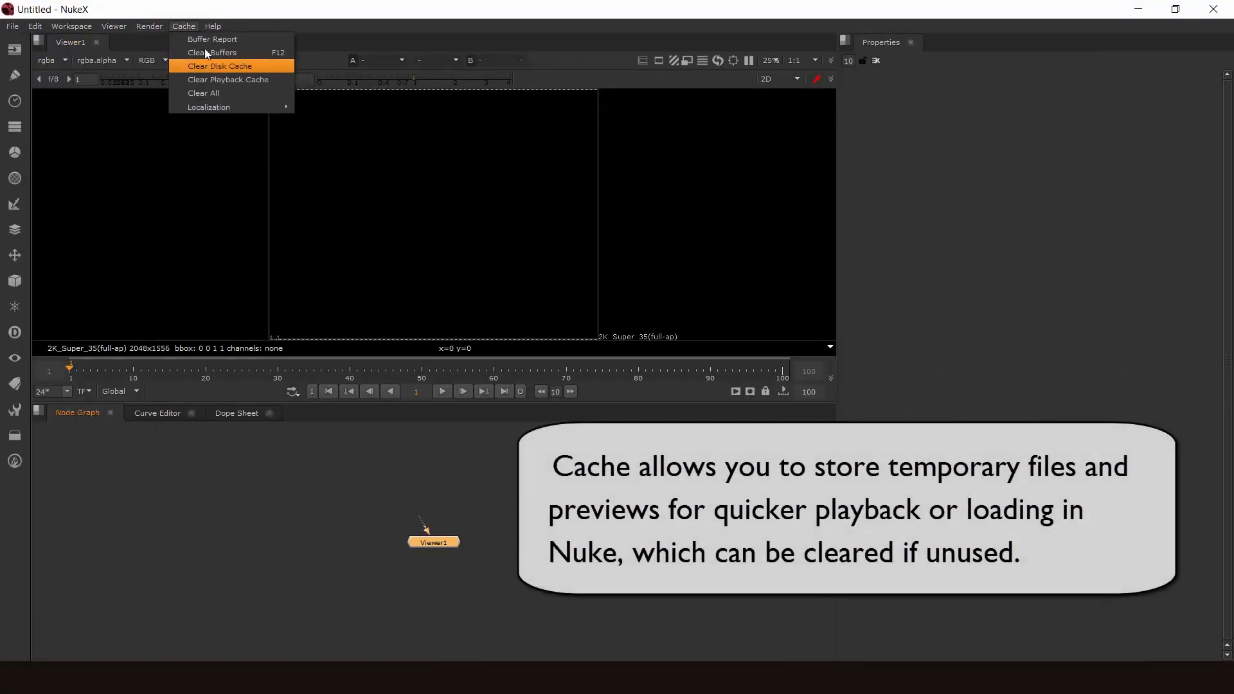
mouse_move(212, 108)
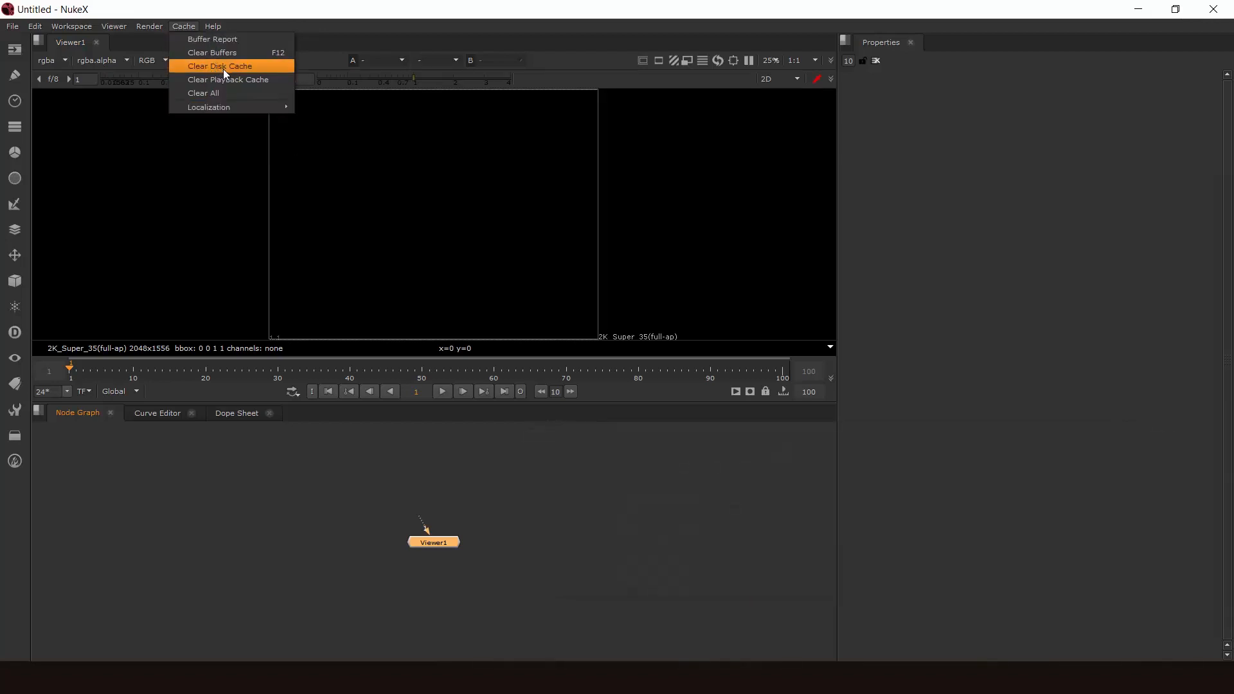
mouse_move(150, 23)
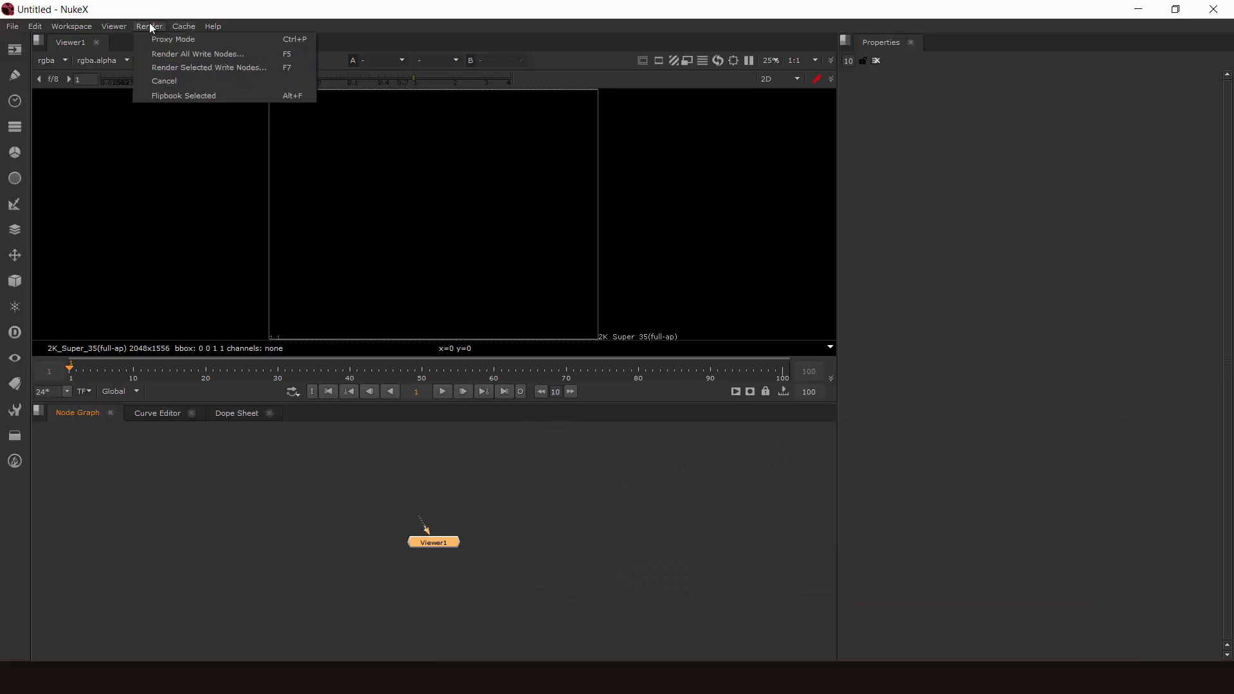
mouse_move(113, 27)
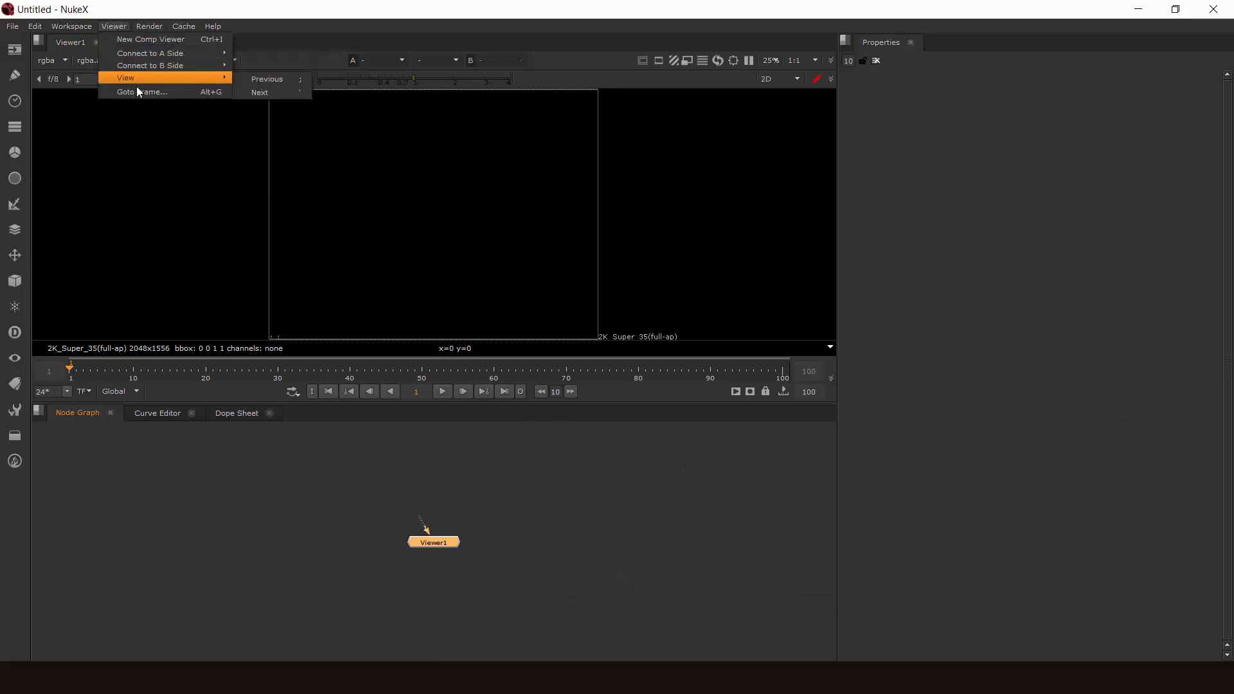
mouse_move(218, 28)
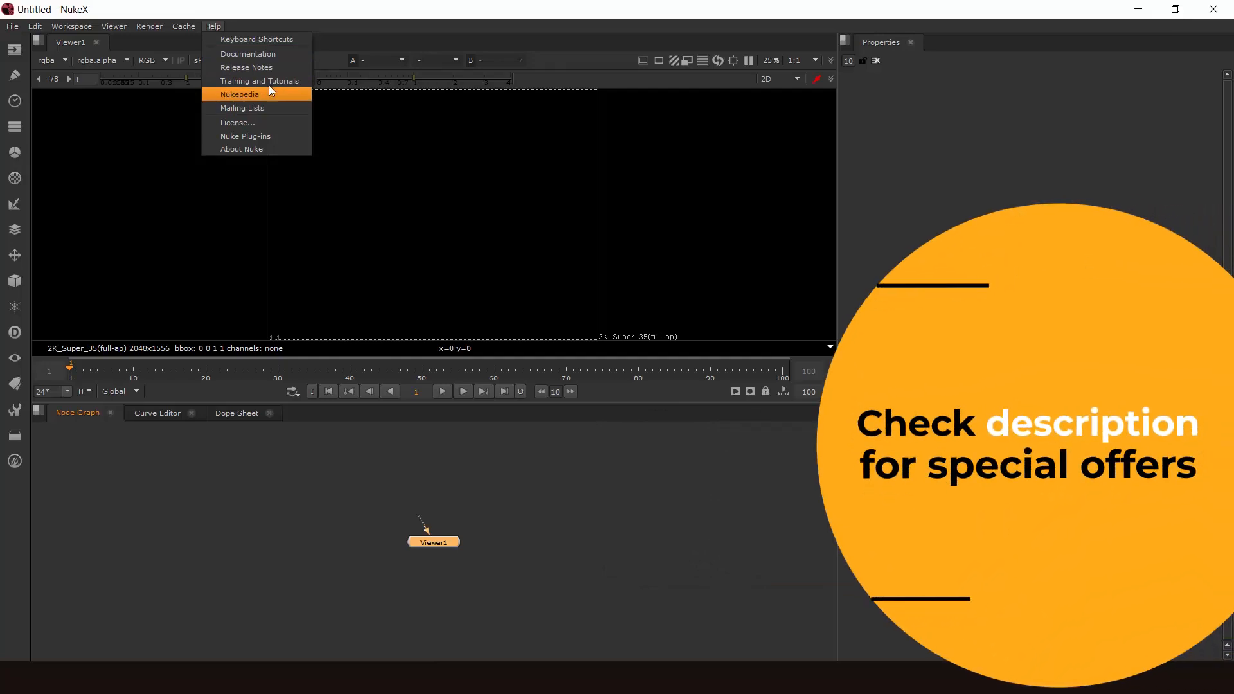
left_click(303, 31)
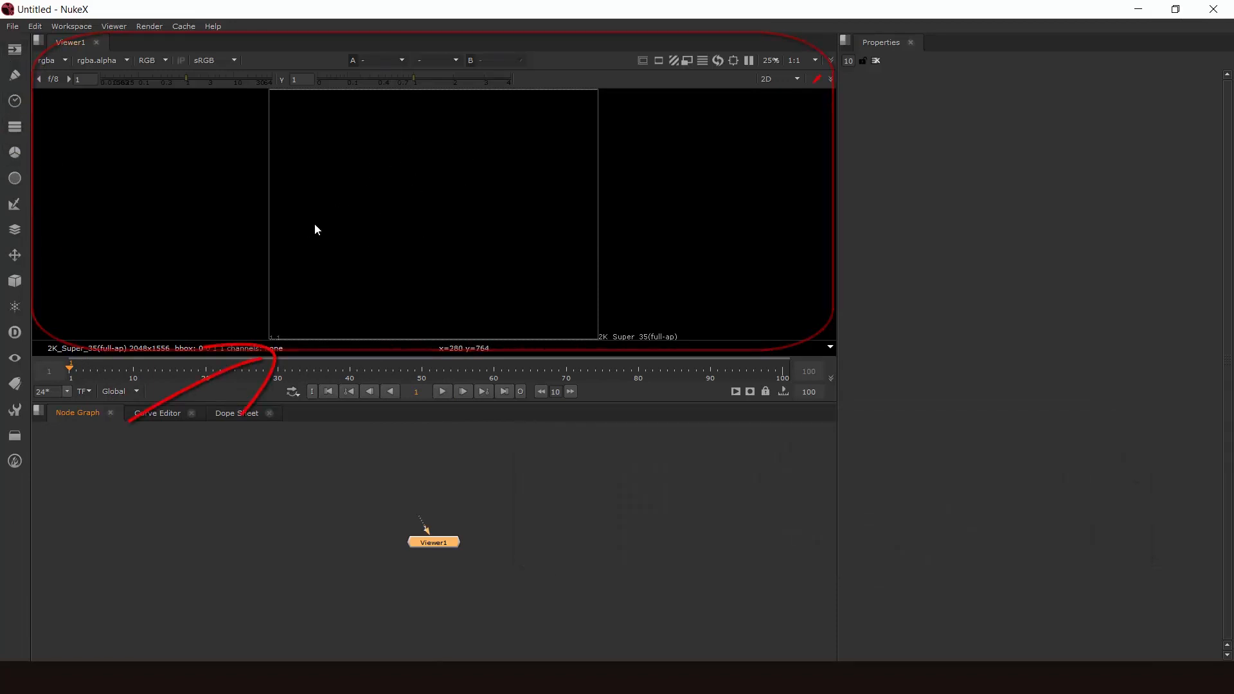
middle_click_drag(273, 239, 347, 248)
mouse_move(359, 201)
middle_mouse_down()
mouse_move(373, 264)
mouse_move(366, 185)
mouse_move(365, 206)
middle_mouse_up()
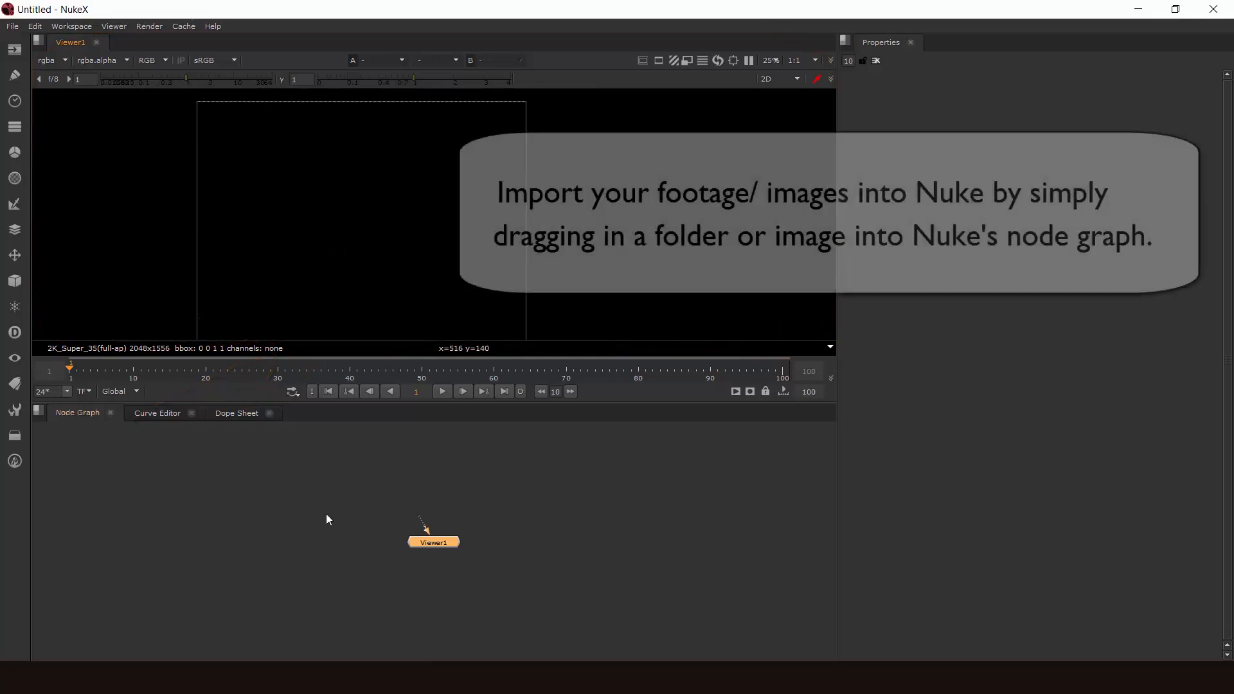
- Import the Godiva Wide footage folder from File Explorer into the node graph and show the footage in Viewer1
key("alt+Tab")
left_click_drag(748, 519, 749, 519)
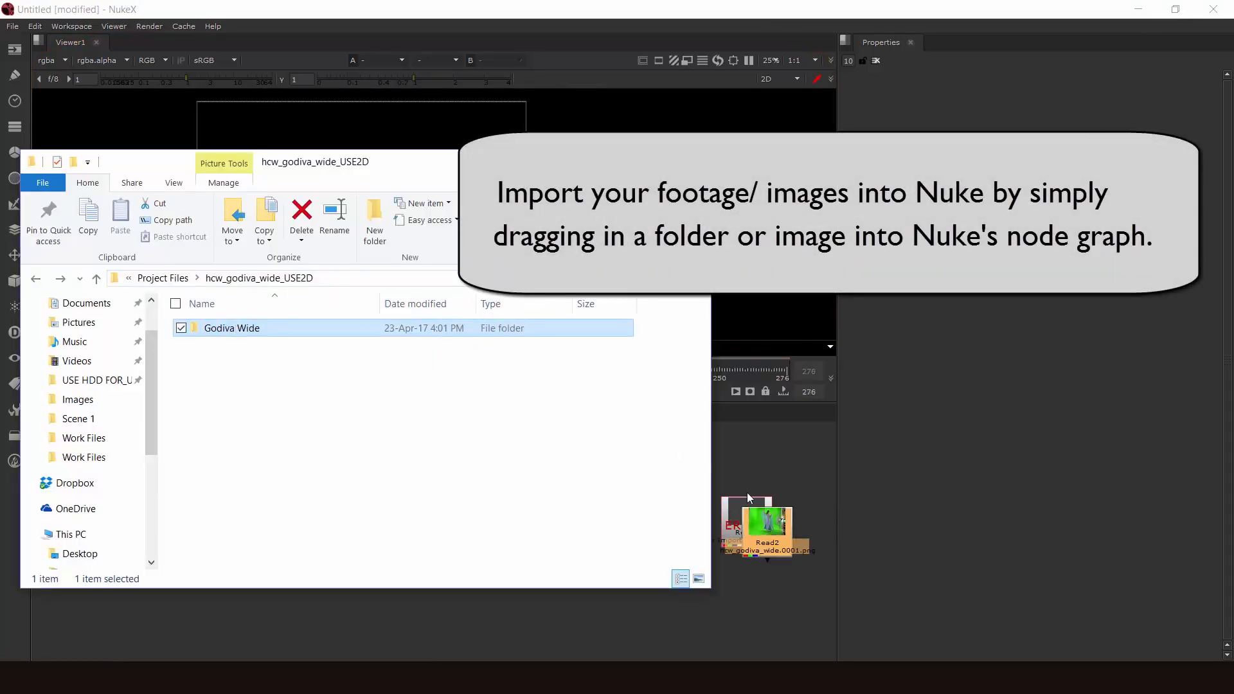
left_click(747, 505)
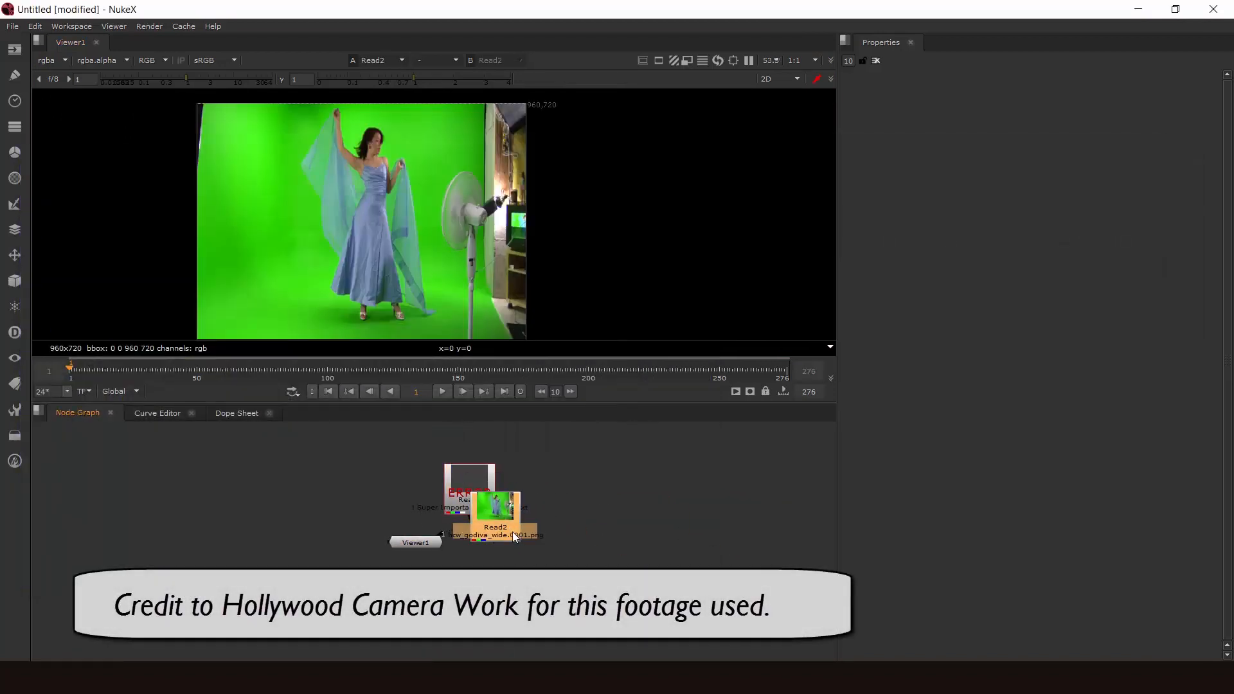
- Move the green-screen footage node clear of the overlapping Read1 node and deselect it
left_click_drag(512, 530, 565, 503)
key("ctrl+z")
left_click(628, 491)
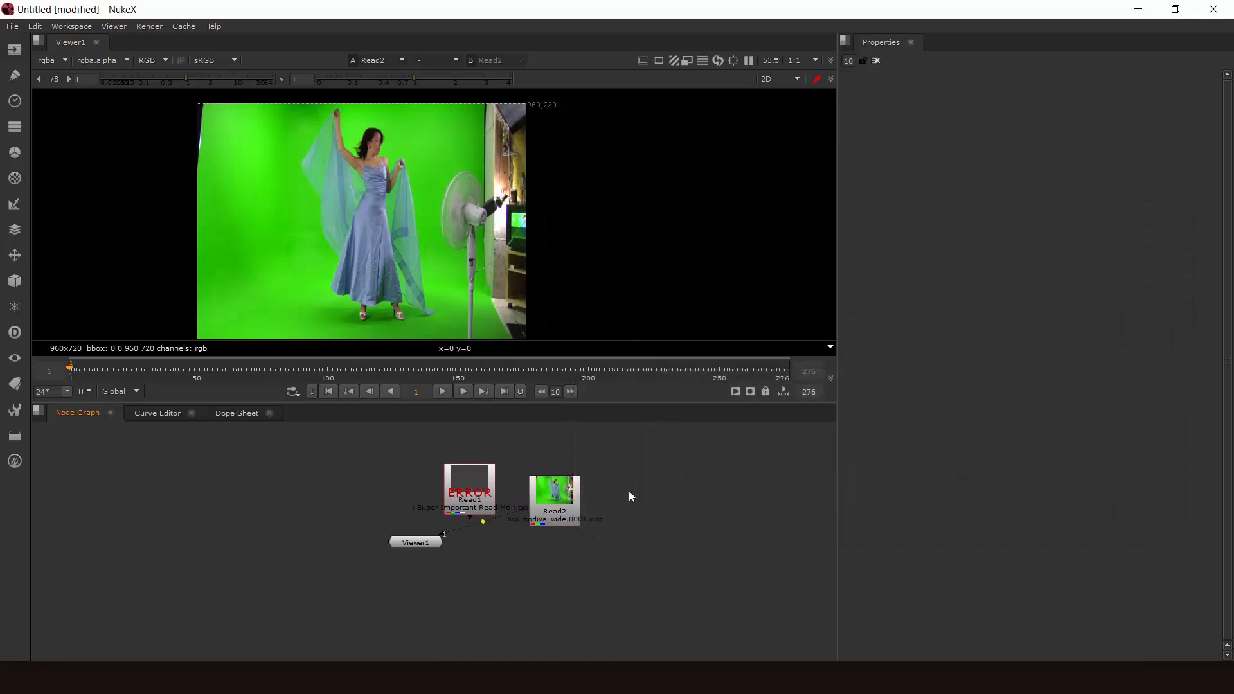
- Create two more Viewer nodes and position Viewer3 just below Viewer2
key("ctrl+i")
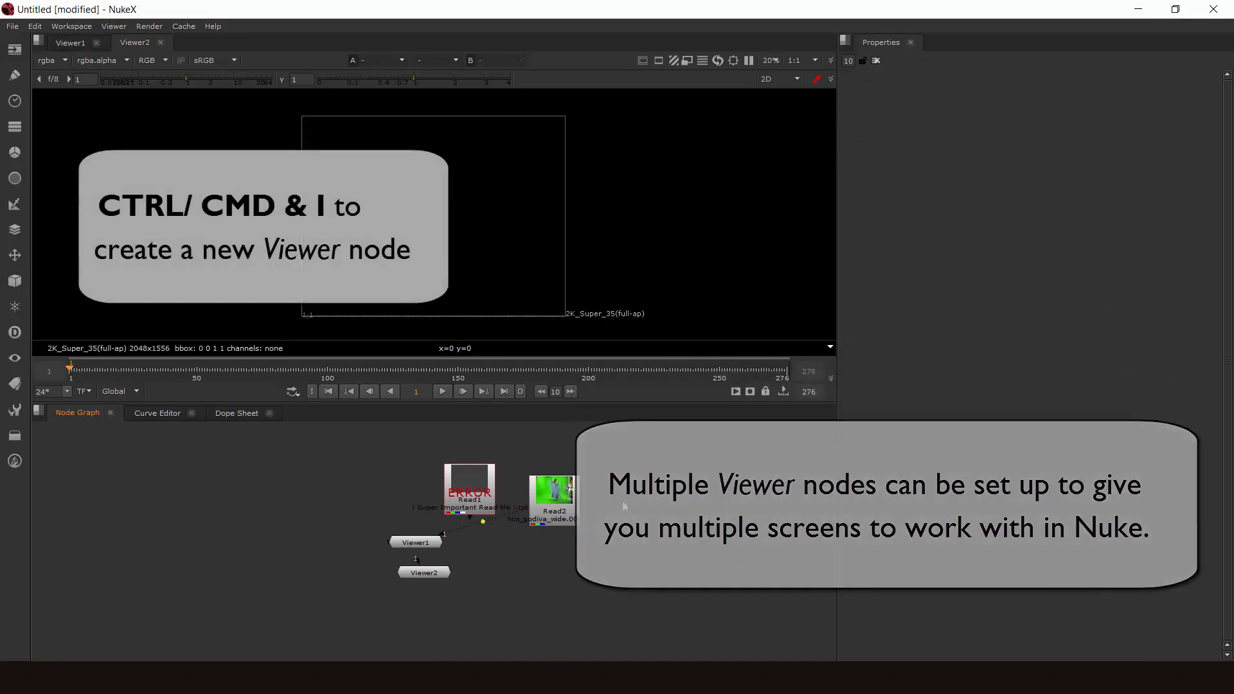
key("ctrl+i")
left_click_drag(623, 495, 464, 591)
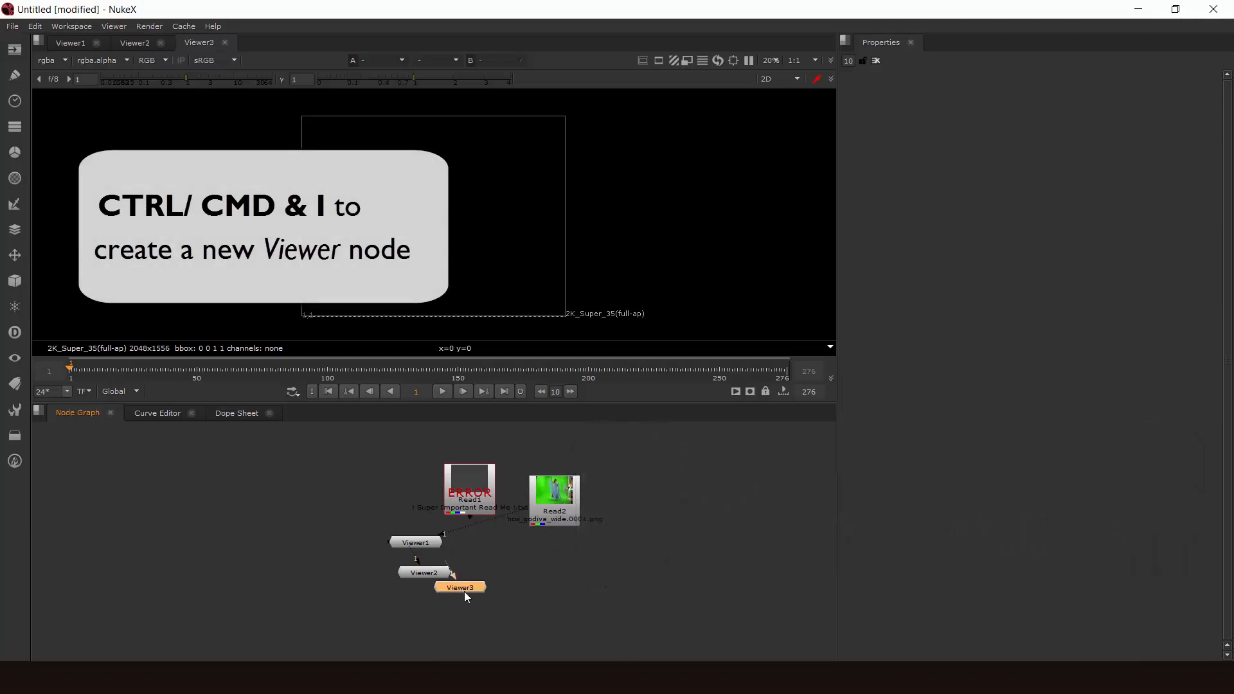
- Add a fourth Viewer node by searching the node list for Viewer, and place it beside Viewer2
left_click(600, 555)
key("Tab")
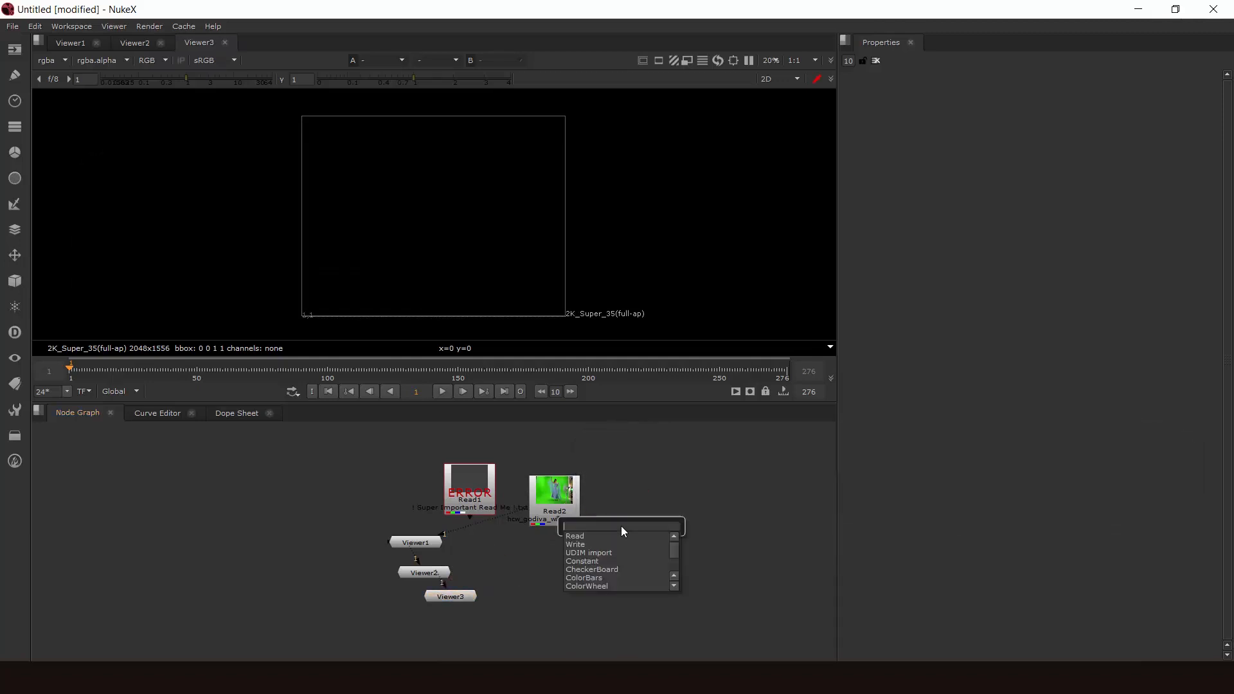
type("Viewer")
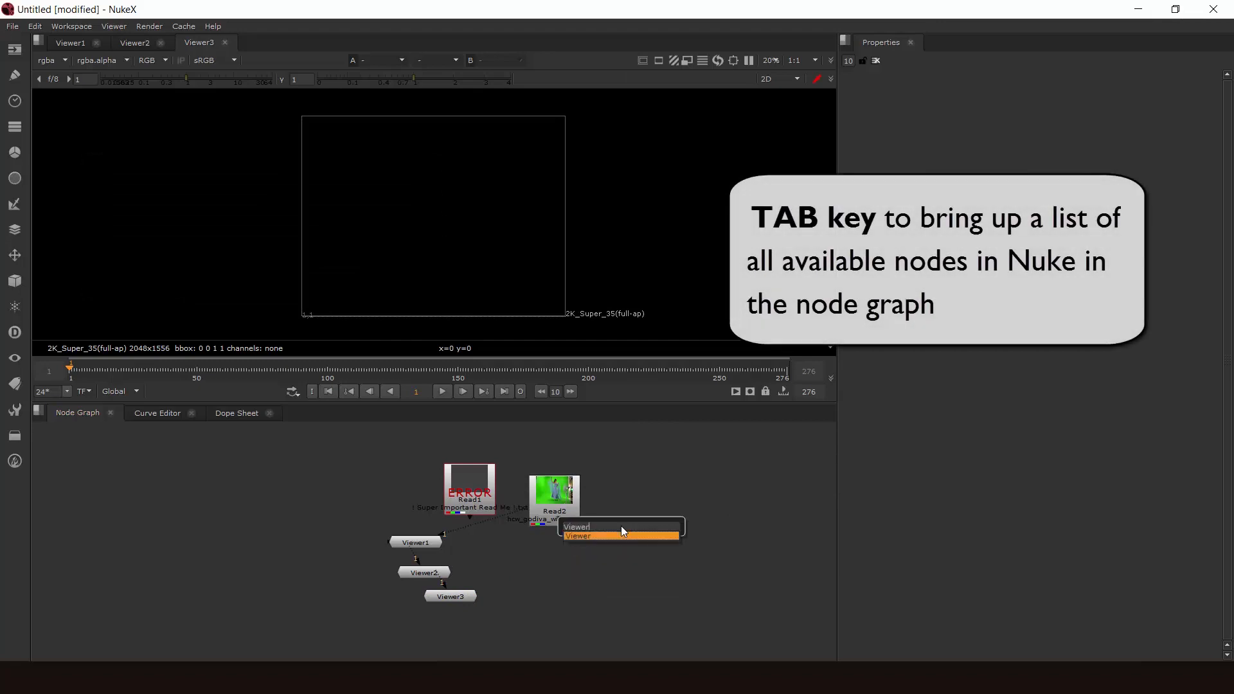
key("Return")
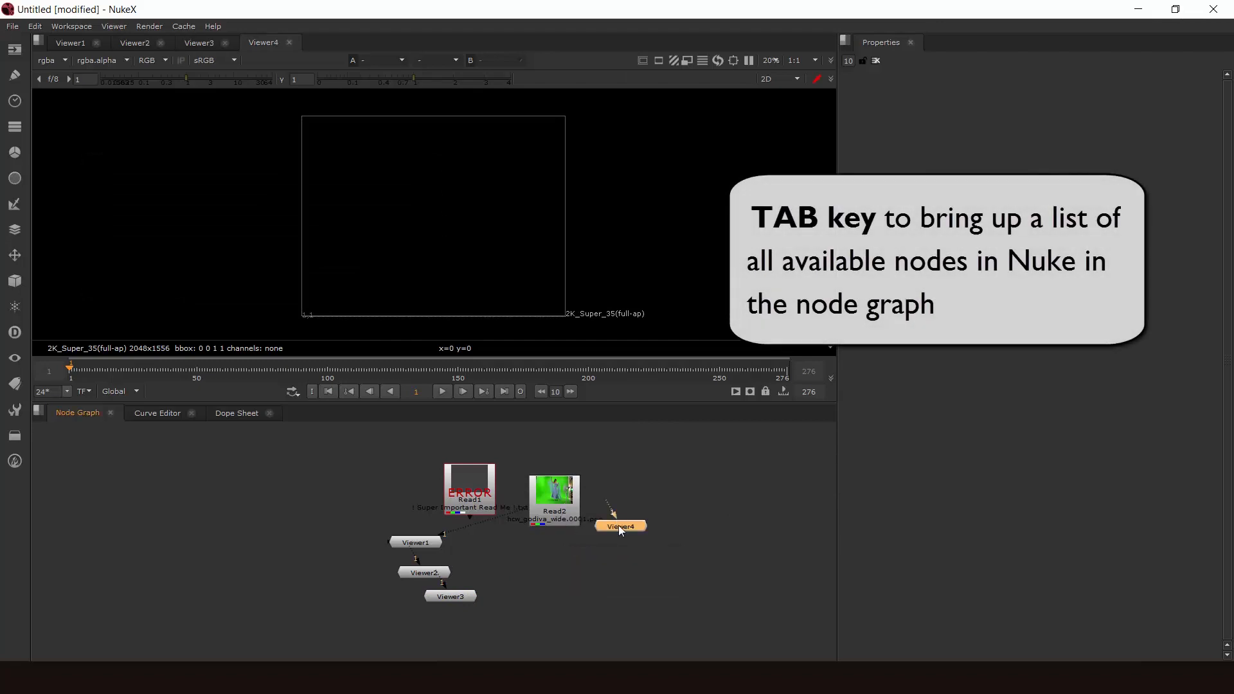
left_click_drag(619, 526, 506, 560)
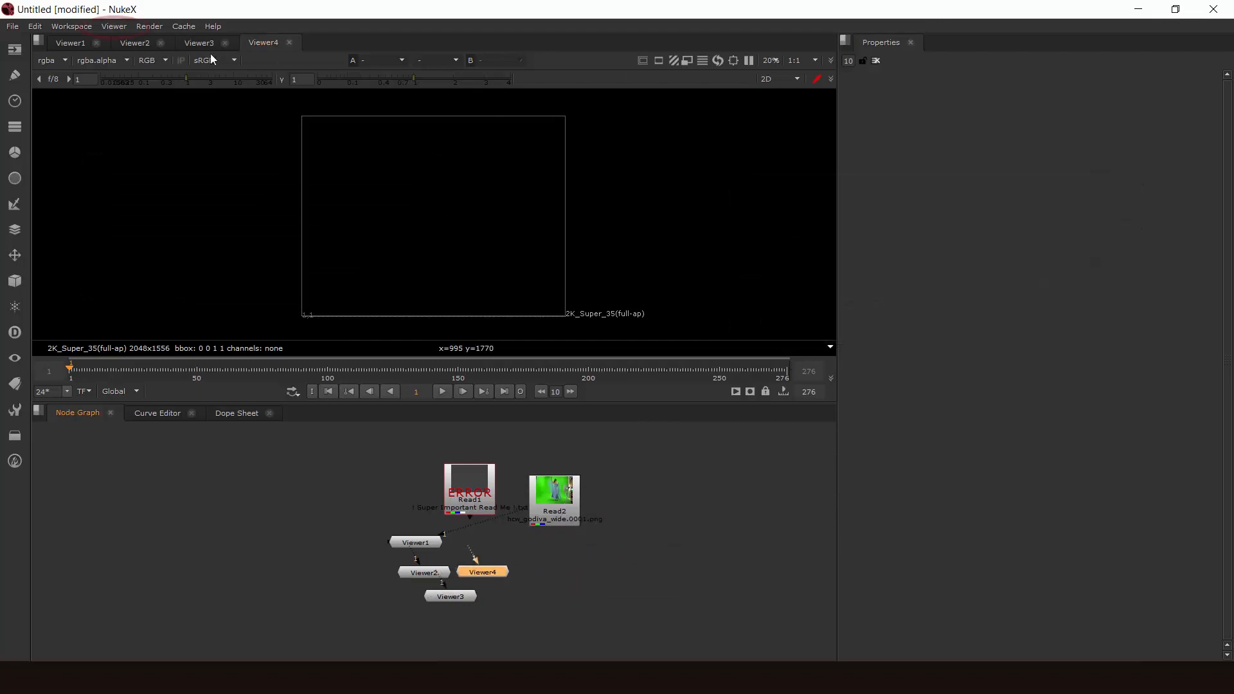
- Show Viewer1 with the green-screen footage and raise its gain to 6.5 and its gamma to 1.94
left_click(121, 28)
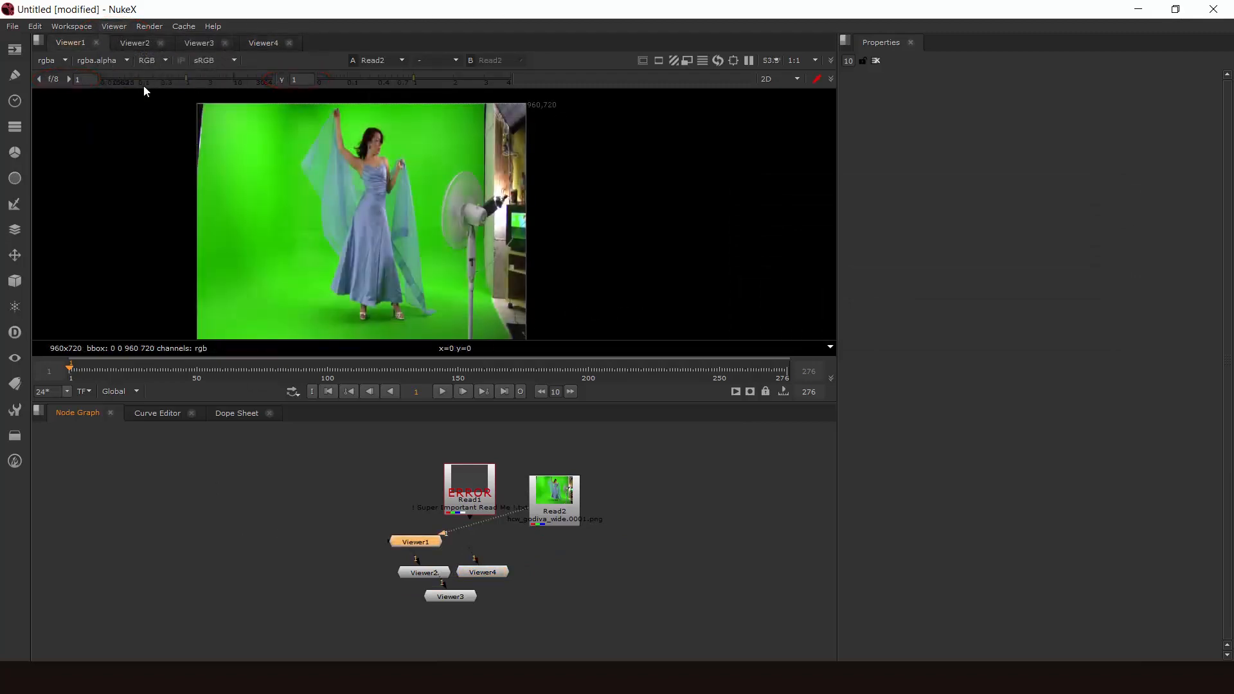
middle_click_drag(380, 224, 430, 227)
middle_click_drag(345, 204, 327, 203)
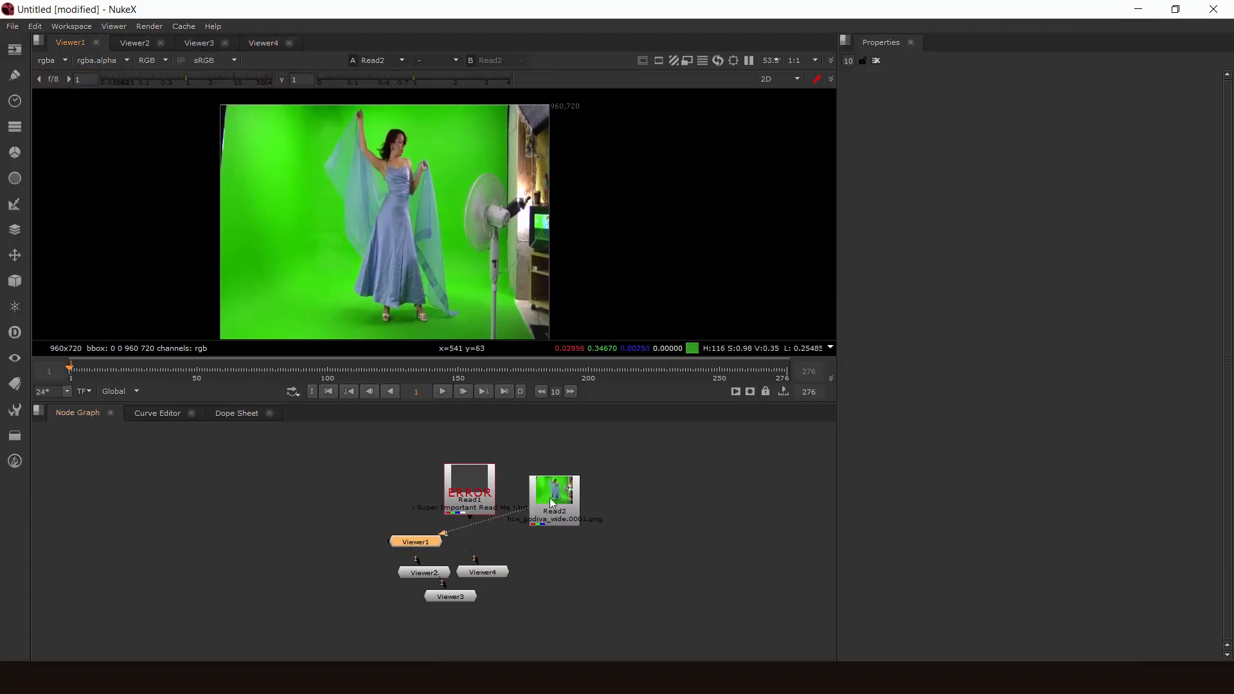
left_click_drag(552, 492, 555, 485)
left_click_drag(190, 78, 224, 78)
left_click_drag(420, 79, 450, 79)
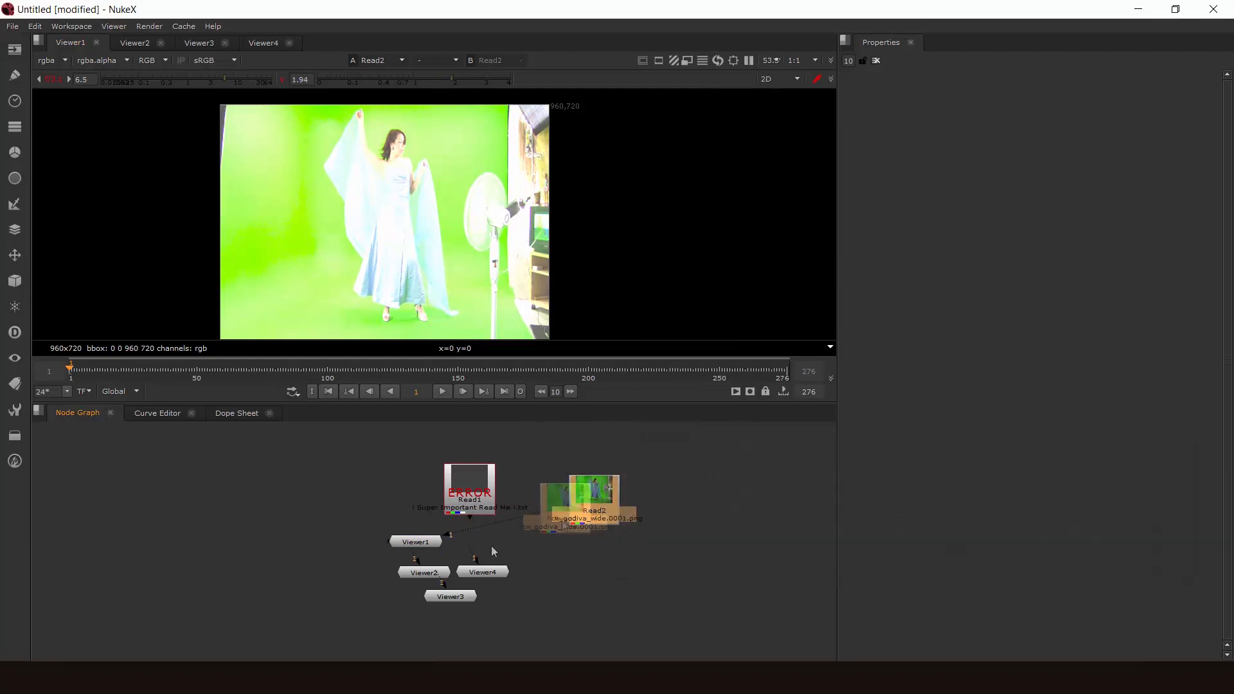
- Move the Read2 node slightly closer to the Viewer nodes and open its properties
left_click_drag(586, 499, 557, 508)
double_click(565, 514)
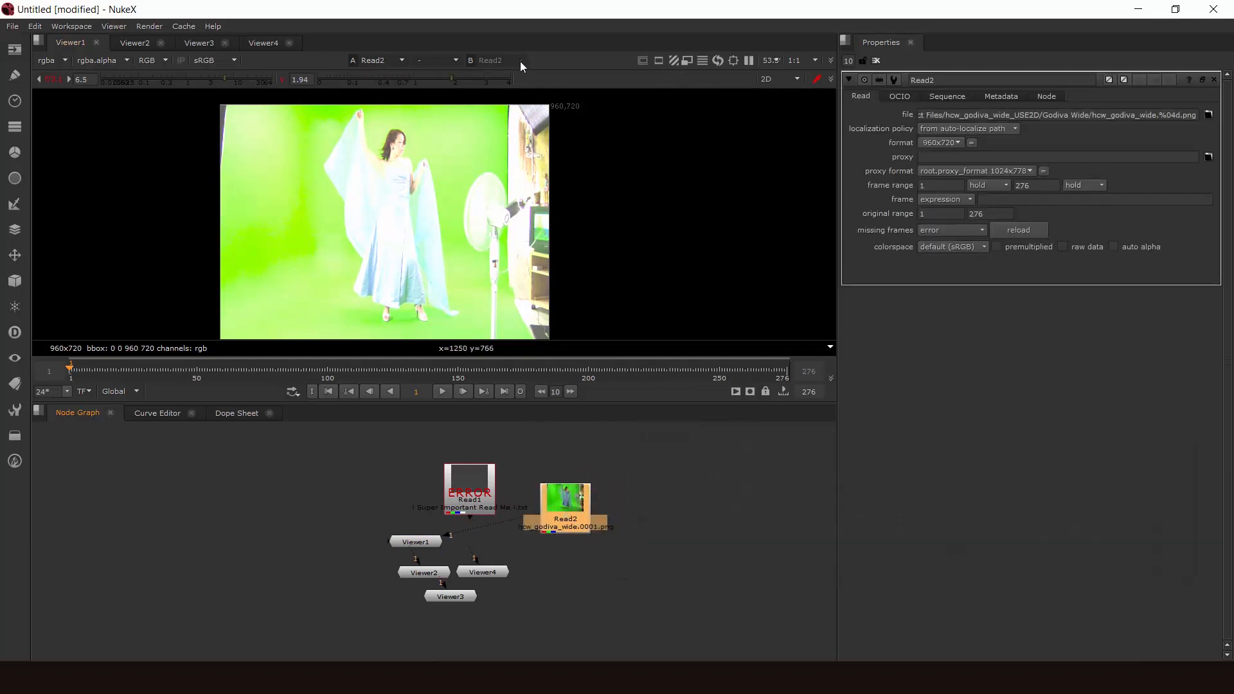
- Turn on proxy mode for Viewer1
left_click(690, 60)
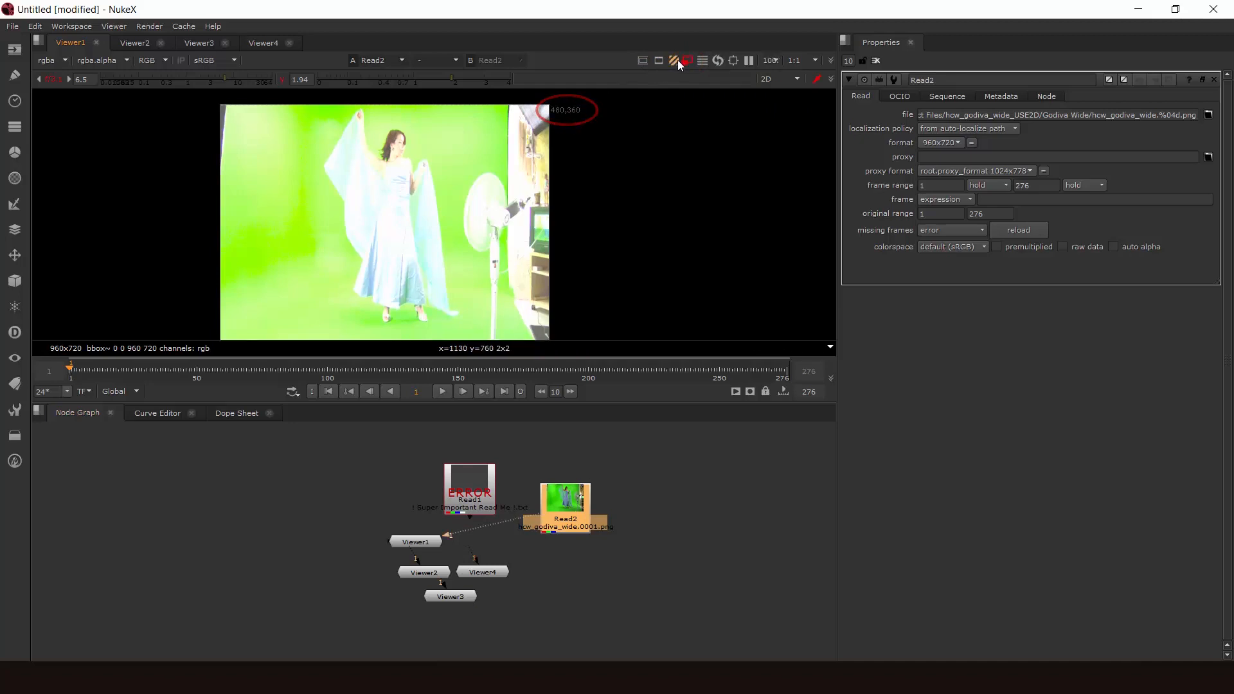
left_click(681, 62)
left_click(685, 60)
middle_click_drag(546, 169, 589, 184)
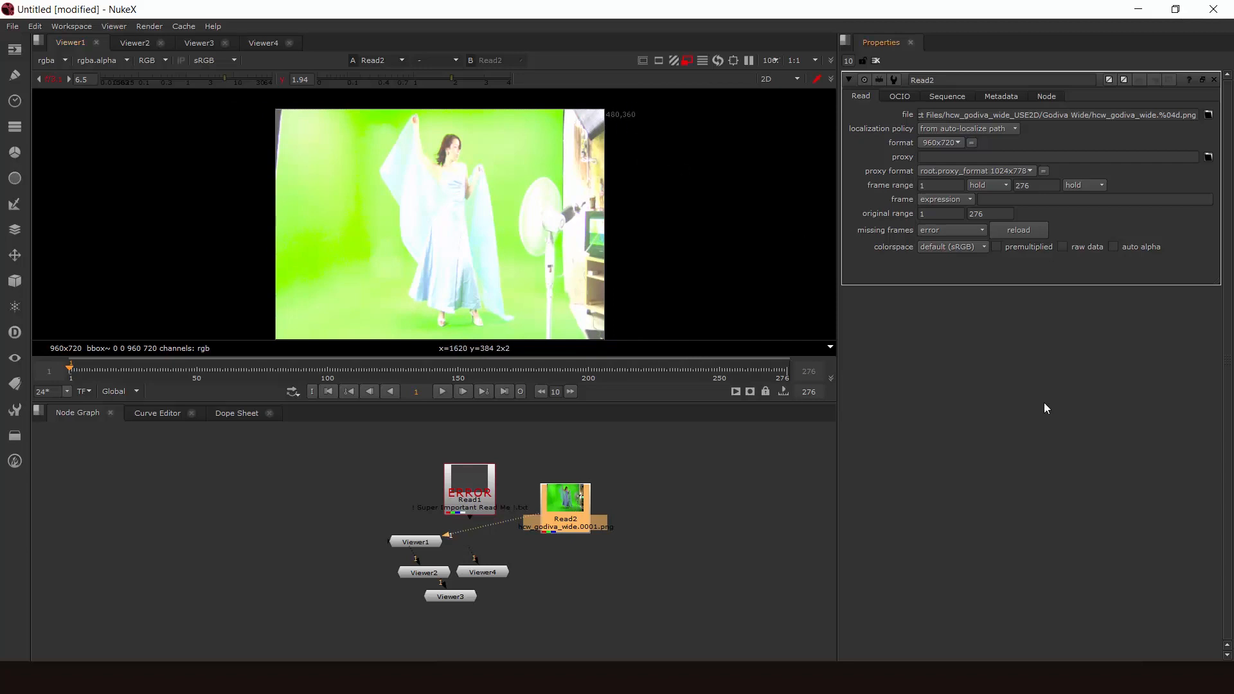
- Open the project settings, change the proxy type to format and set it back to scale
key("s")
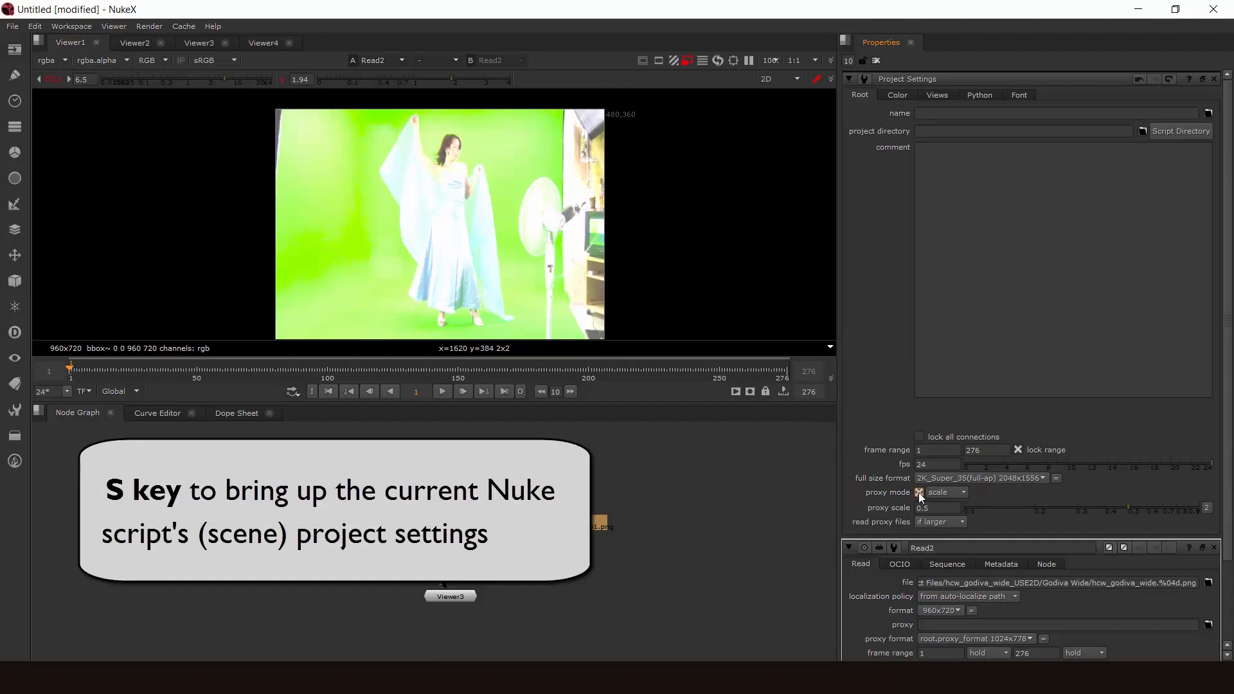
left_click(939, 492)
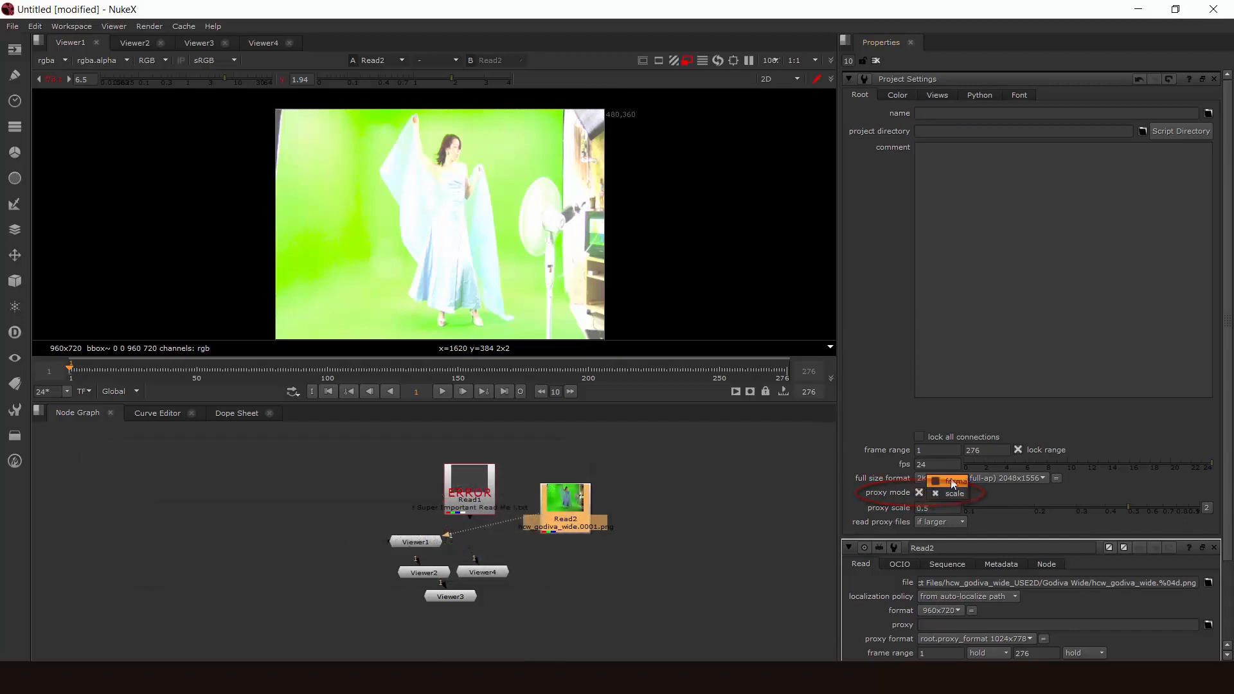
left_click(955, 481)
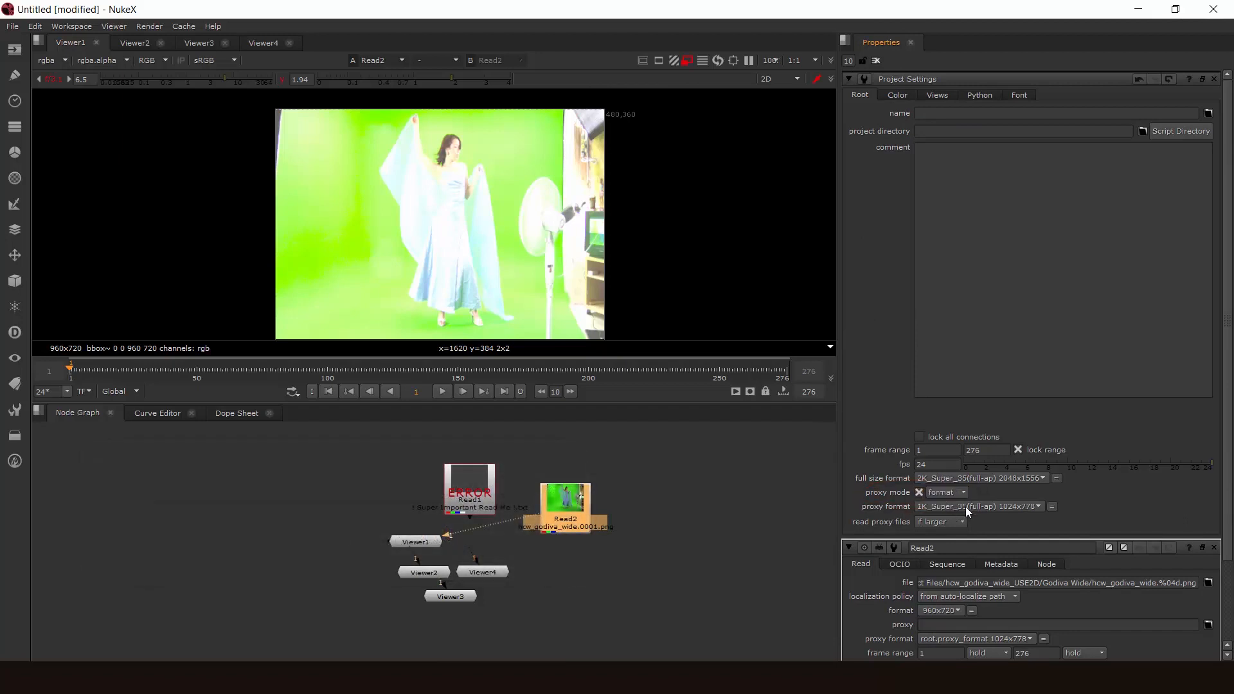
left_click(949, 496)
left_click(952, 502)
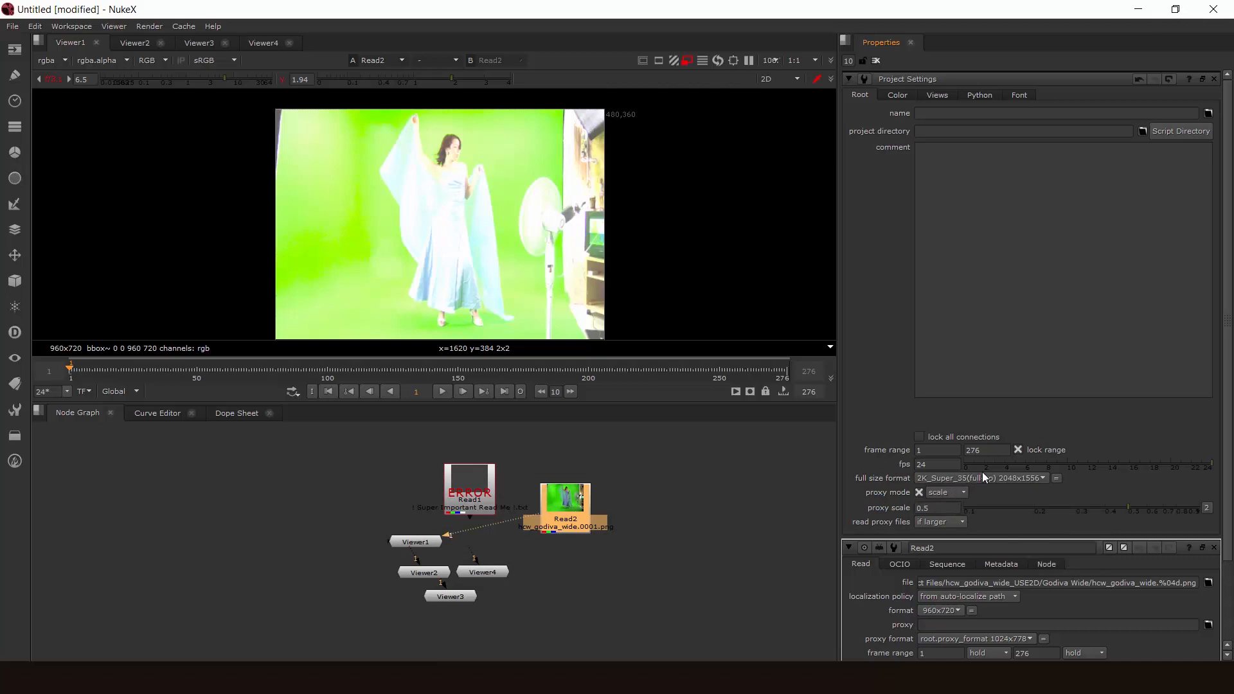
- Toggle proxy mode off and on repeatedly to compare the footage resolution, leaving proxy mode on
left_click(686, 61)
left_click(686, 61)
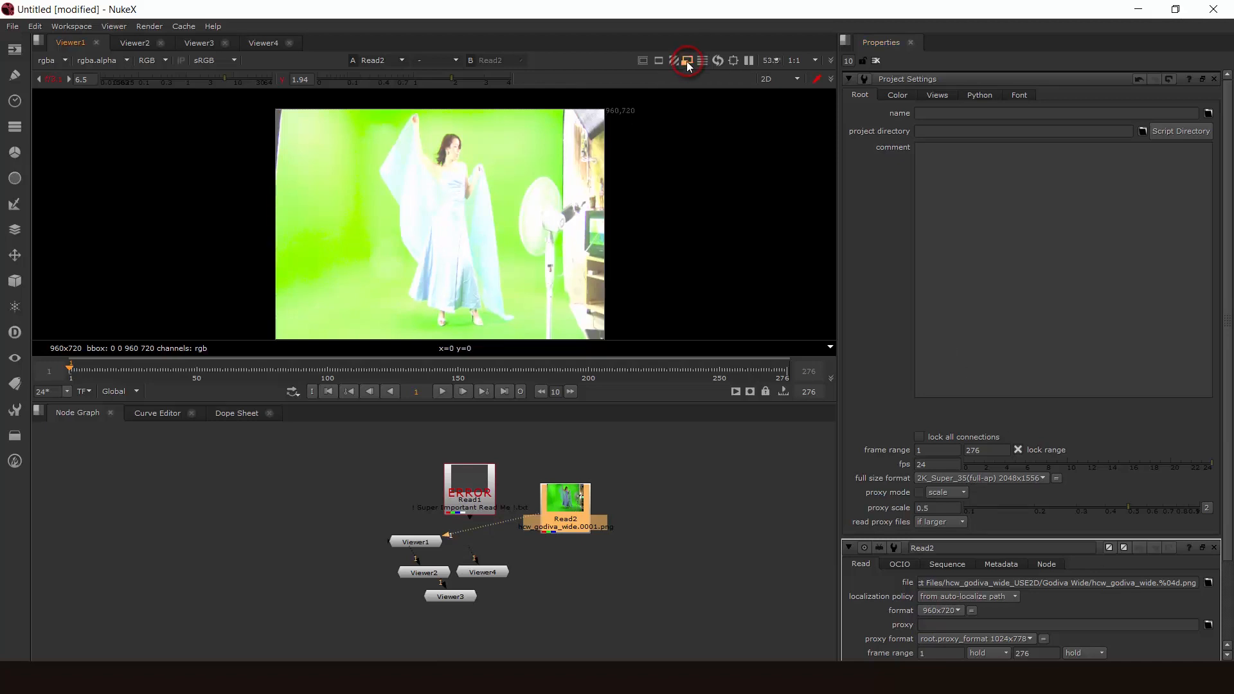
left_click(686, 61)
left_click(686, 61)
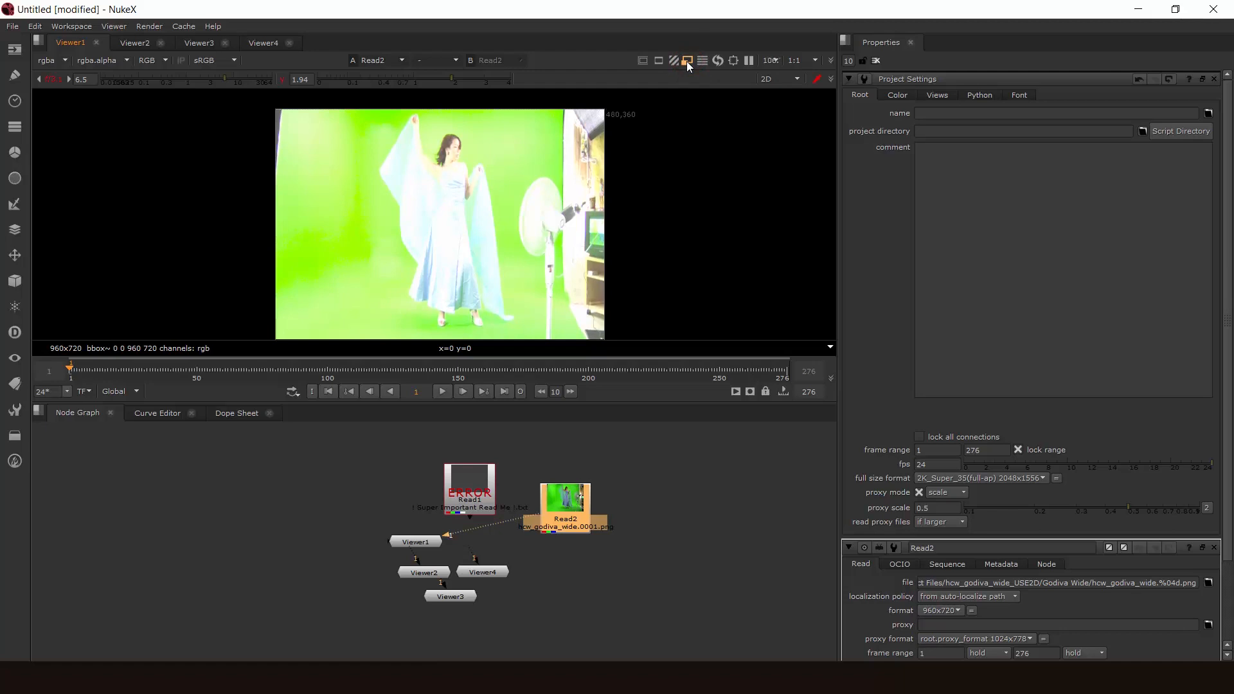
left_click(686, 61)
left_click(686, 61)
left_click(686, 61)
left_click(686, 61)
middle_click_drag(668, 197, 648, 200)
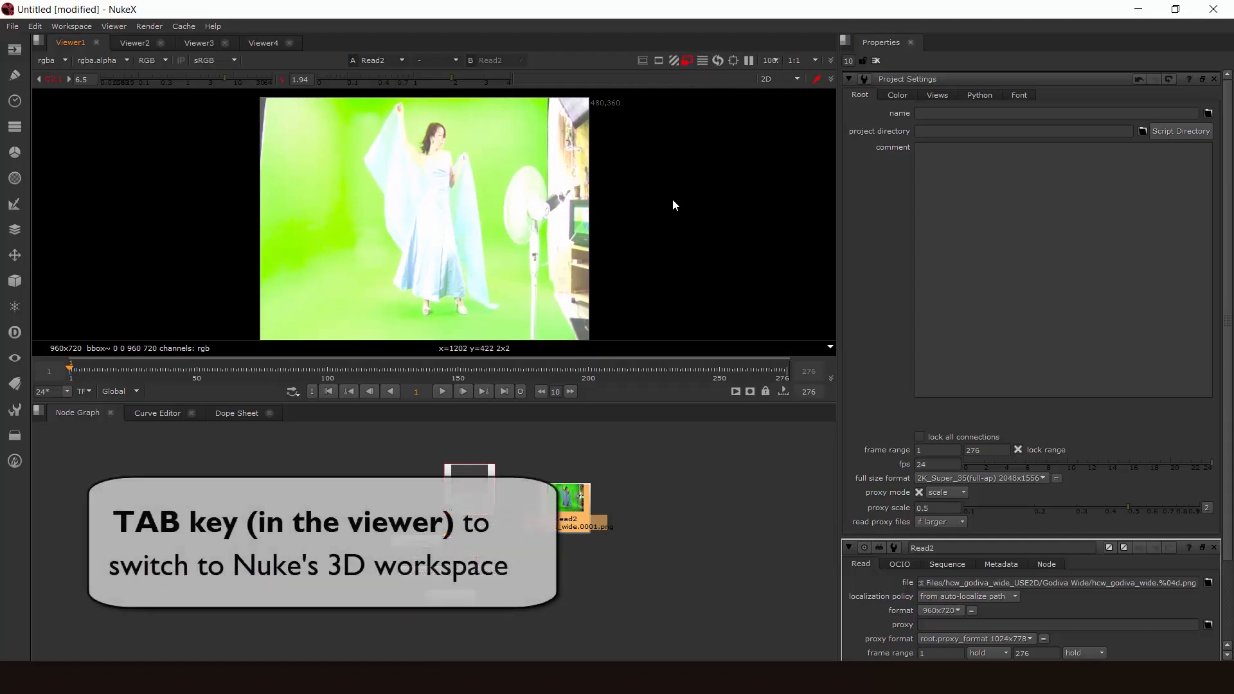
- Switch Viewer1 to the 3D workspace, orbit around the grid, and alternate between 3D and 2D, ending in 2D
key("Tab")
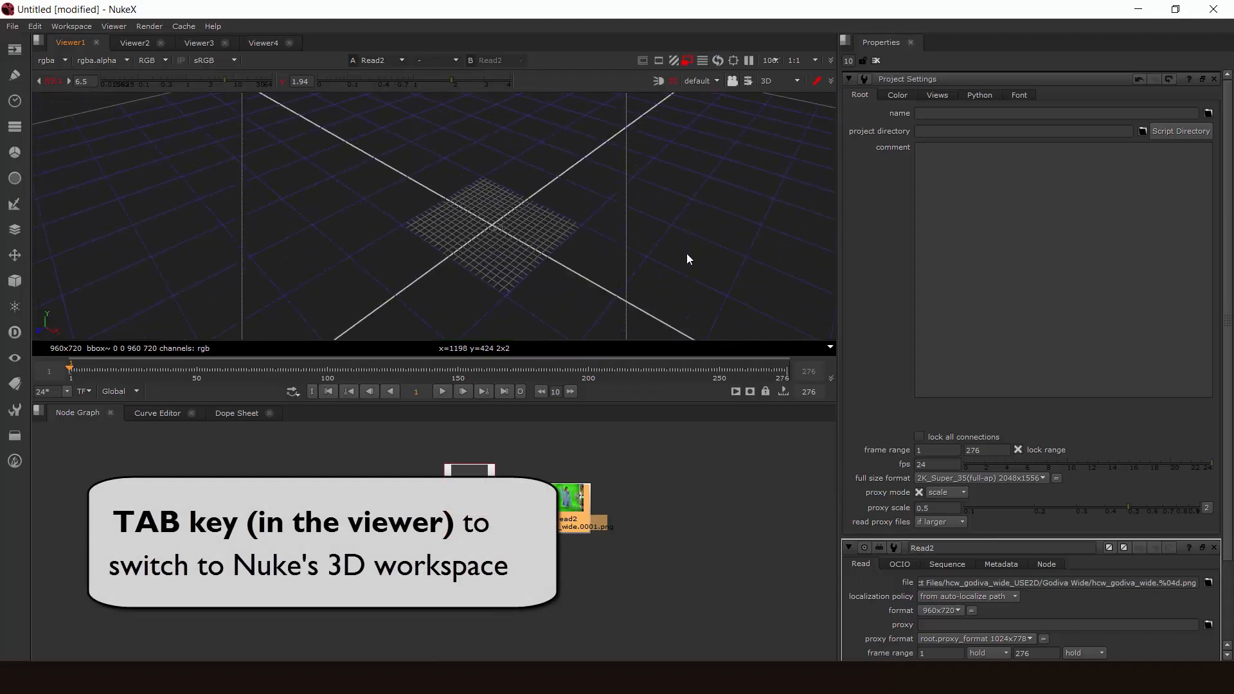
mouse_move(686, 253)
middle_mouse_down()
mouse_move(469, 274)
mouse_move(674, 264)
middle_mouse_up()
left_click_drag(675, 264, 446, 253, "ctrl")
key("Tab")
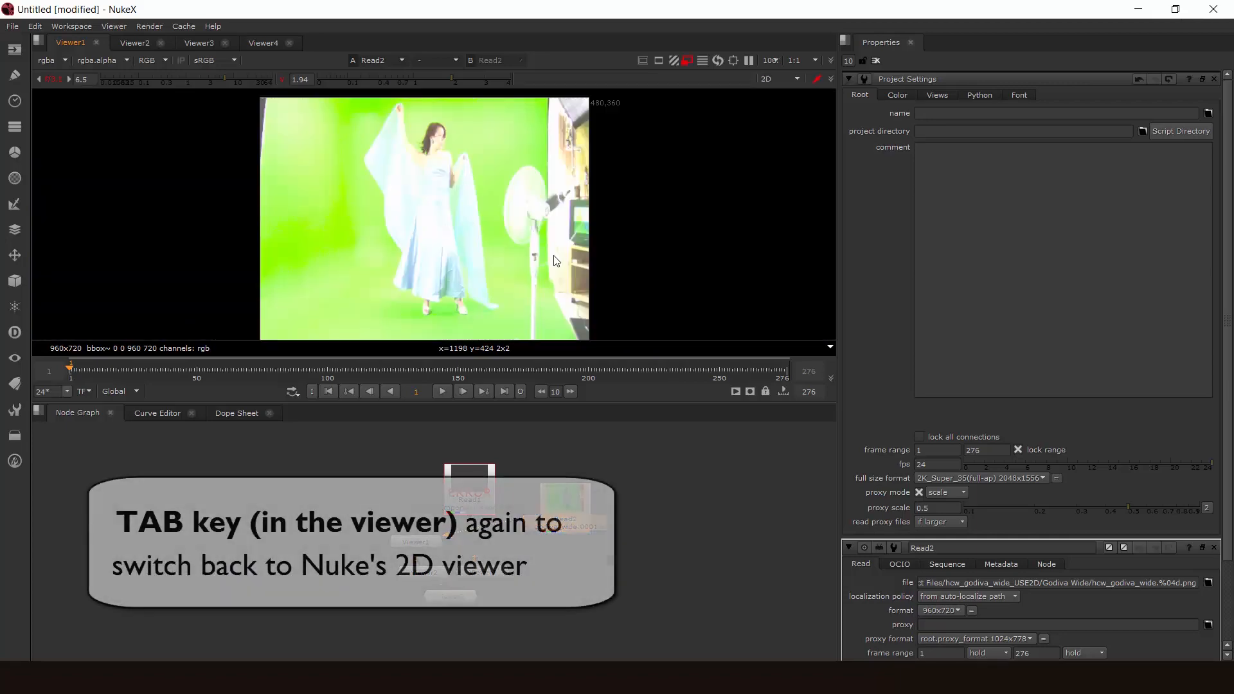
key("Tab")
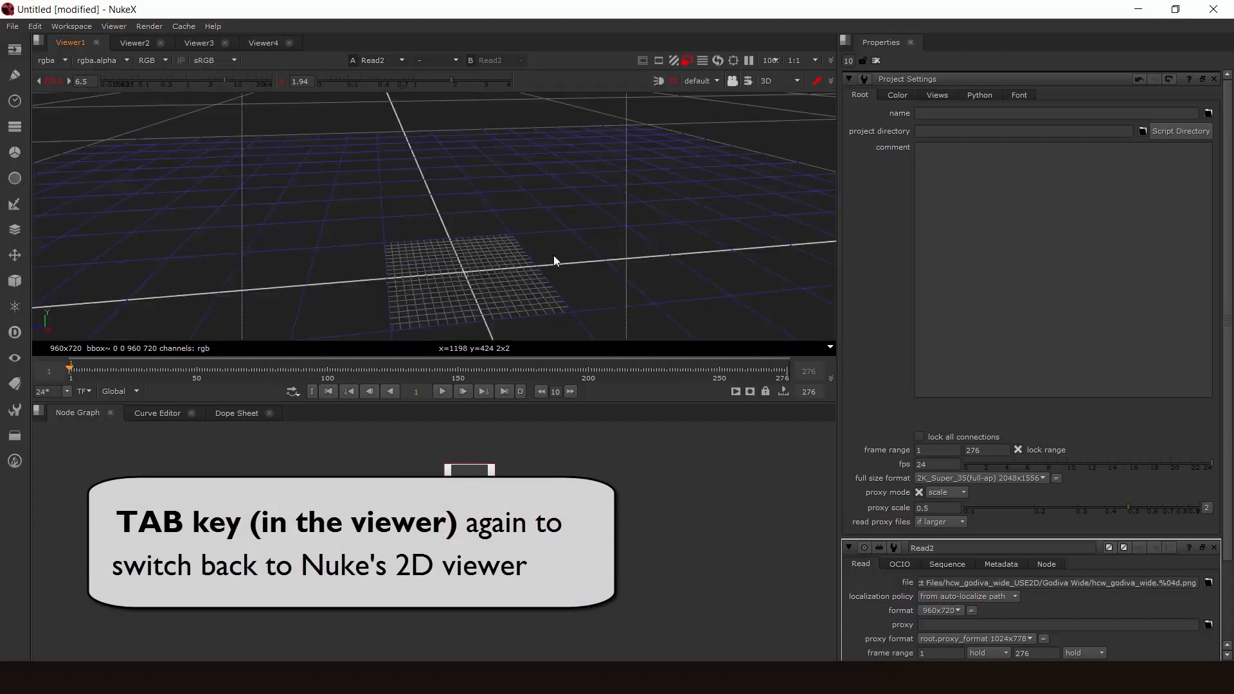
key("Tab")
key("Tab")
key("Tab")
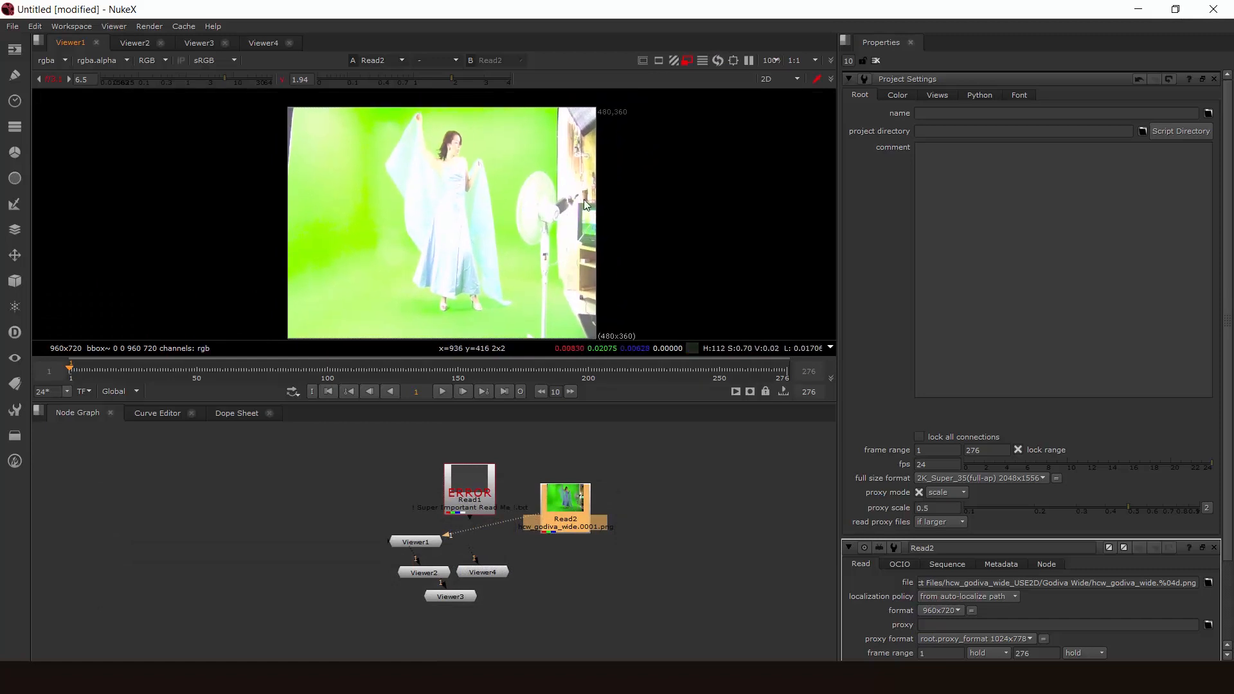
- Zoom in and out of the footage in Viewer1 and of the nodes in the node graph
key("plus")
key("minus")
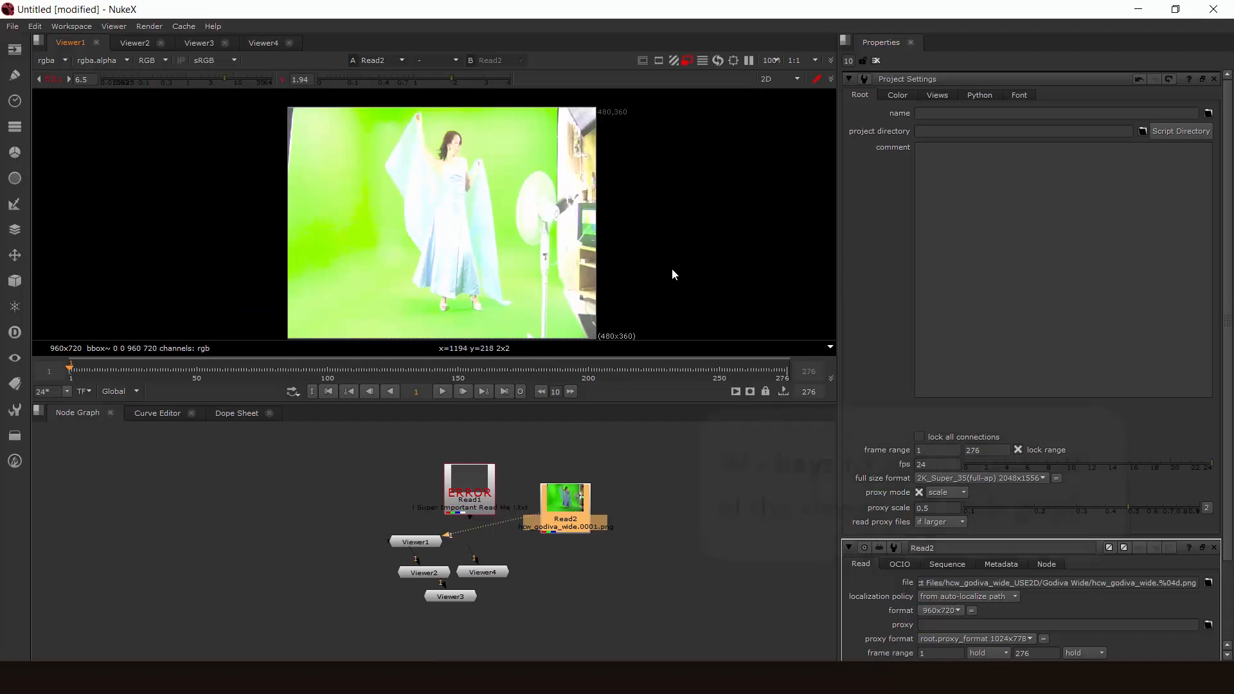
key("plus")
key("minus")
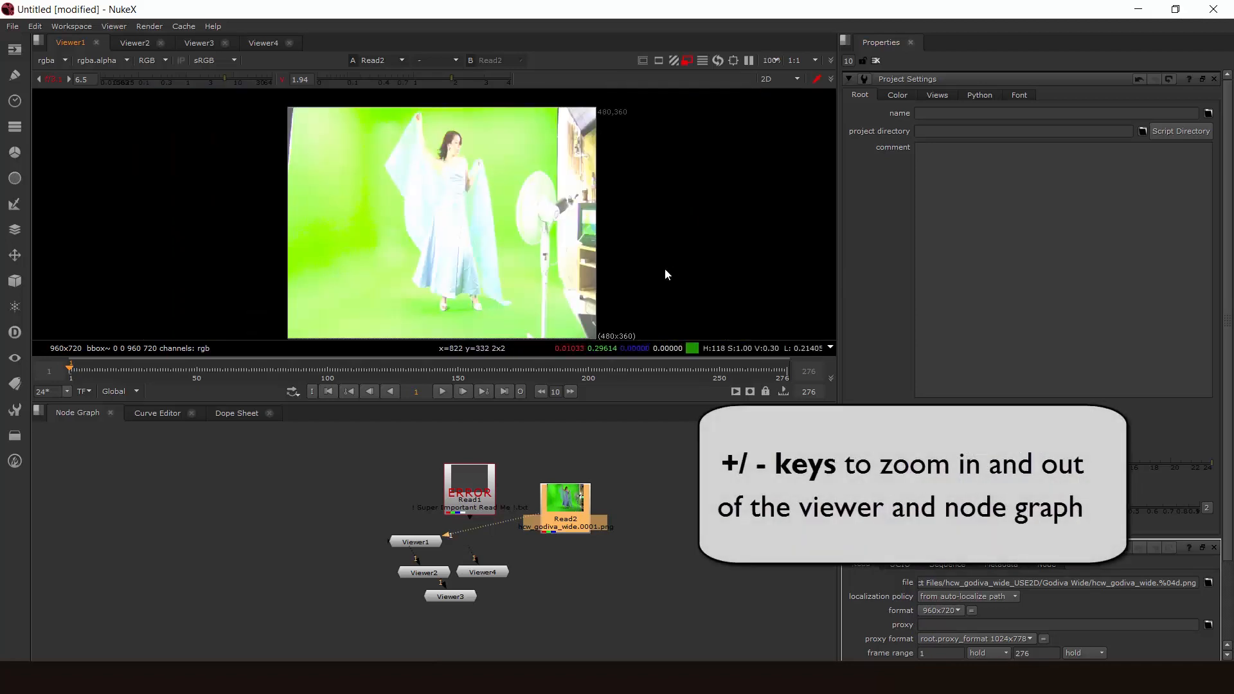
key("plus")
key("minus")
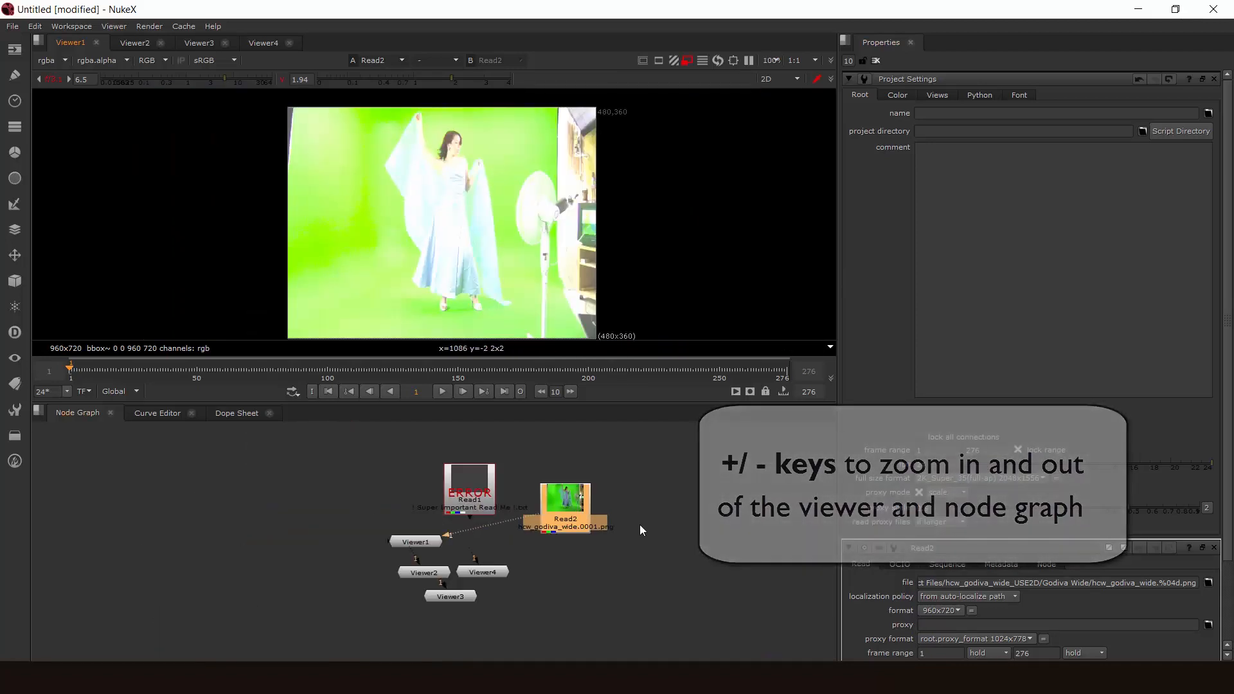
key("minus")
key("plus")
key("minus")
key("plus")
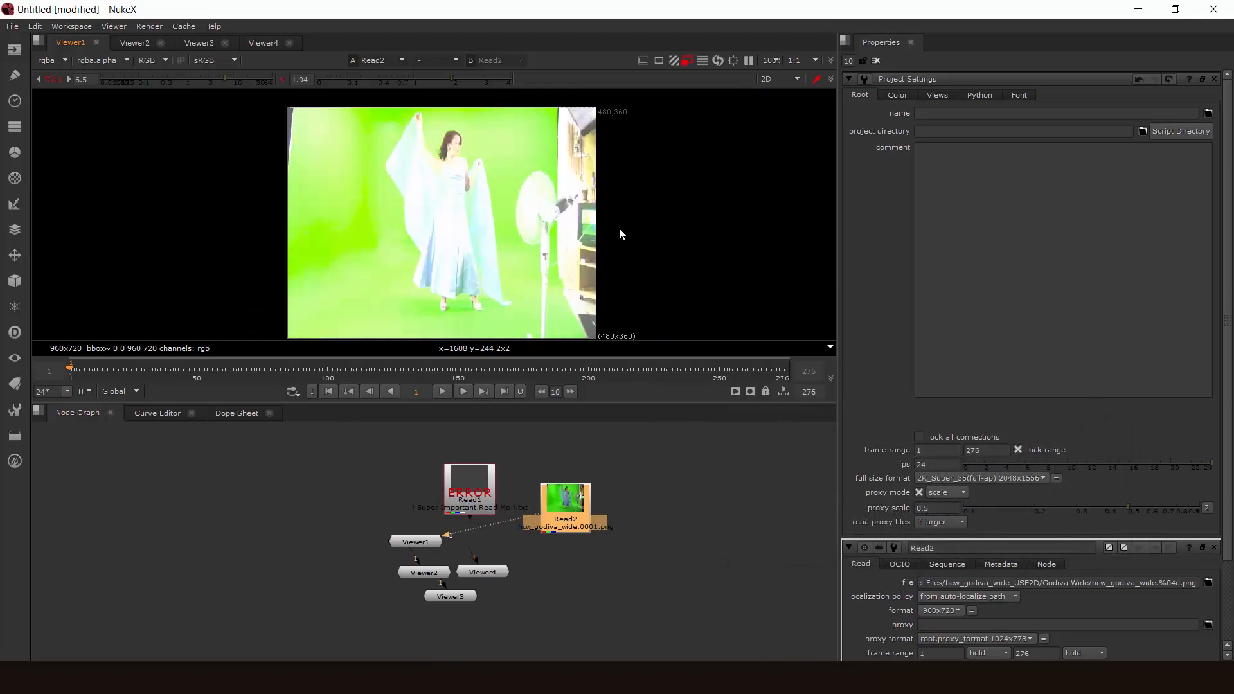
- Zoom far out in Viewer1, frame the footage to fit, and center the nodes in the node graph
key("minus")
key("minus")
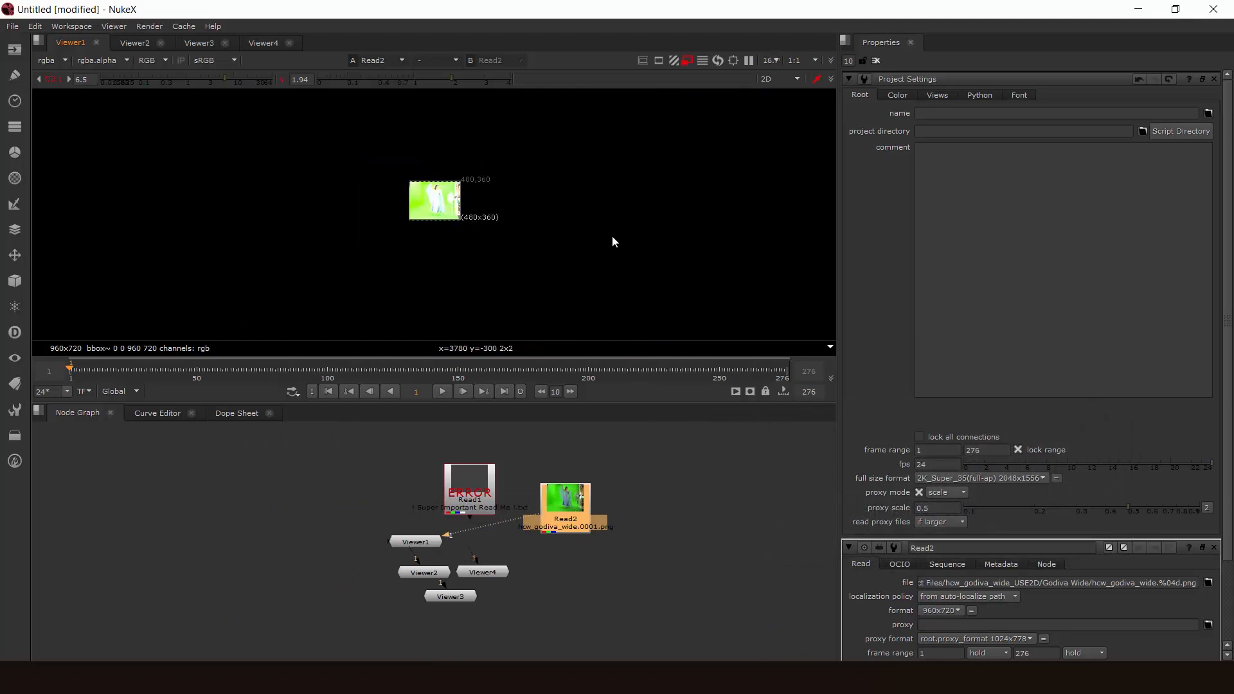
key("f")
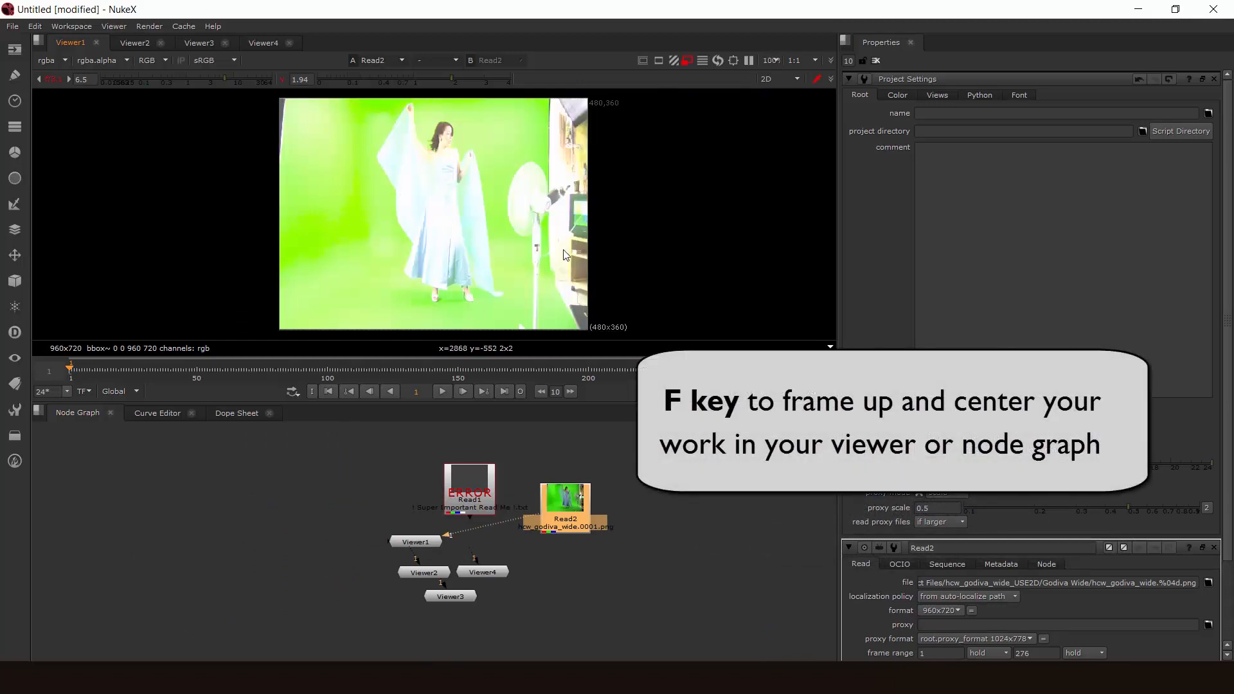
key("f")
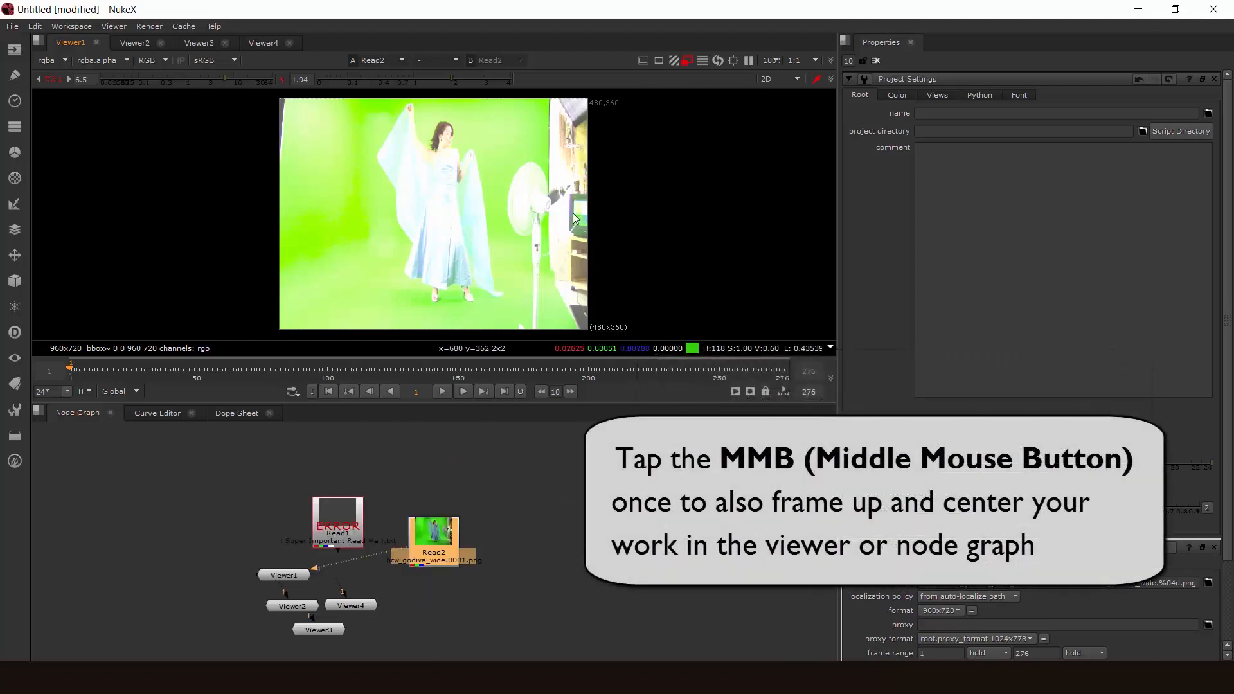
middle_click_drag(572, 214, 482, 234)
middle_click(561, 234)
middle_click(568, 565)
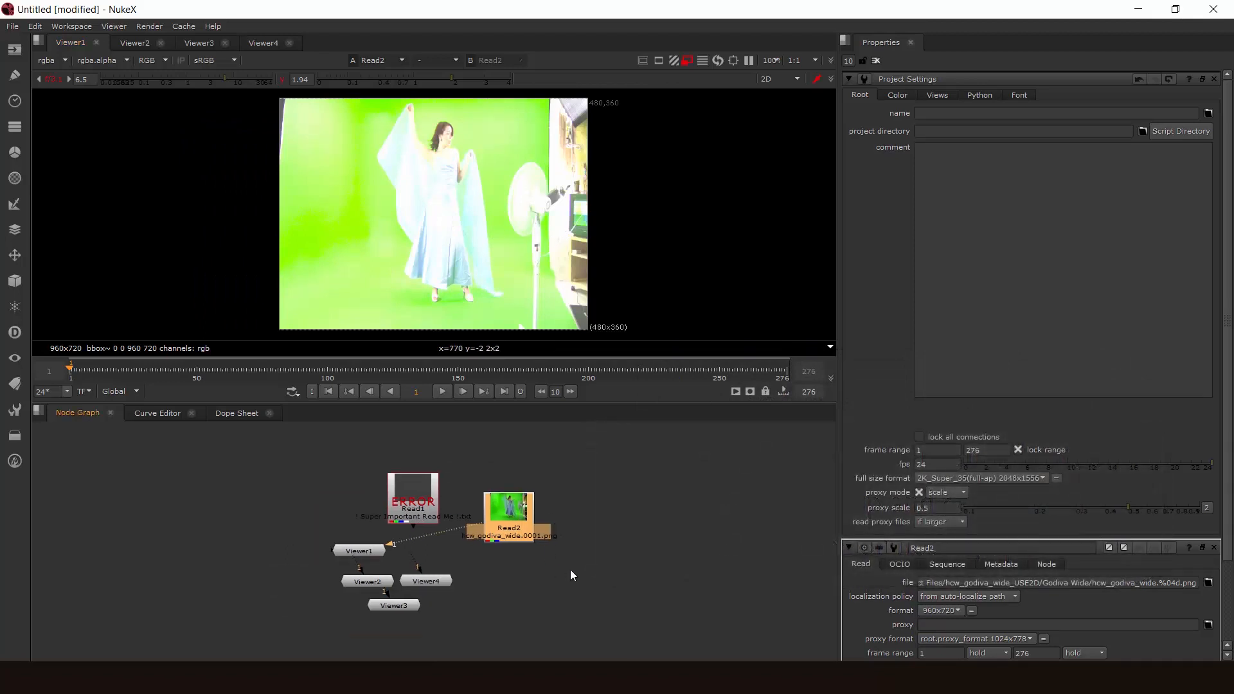
middle_click_drag(519, 289, 543, 293)
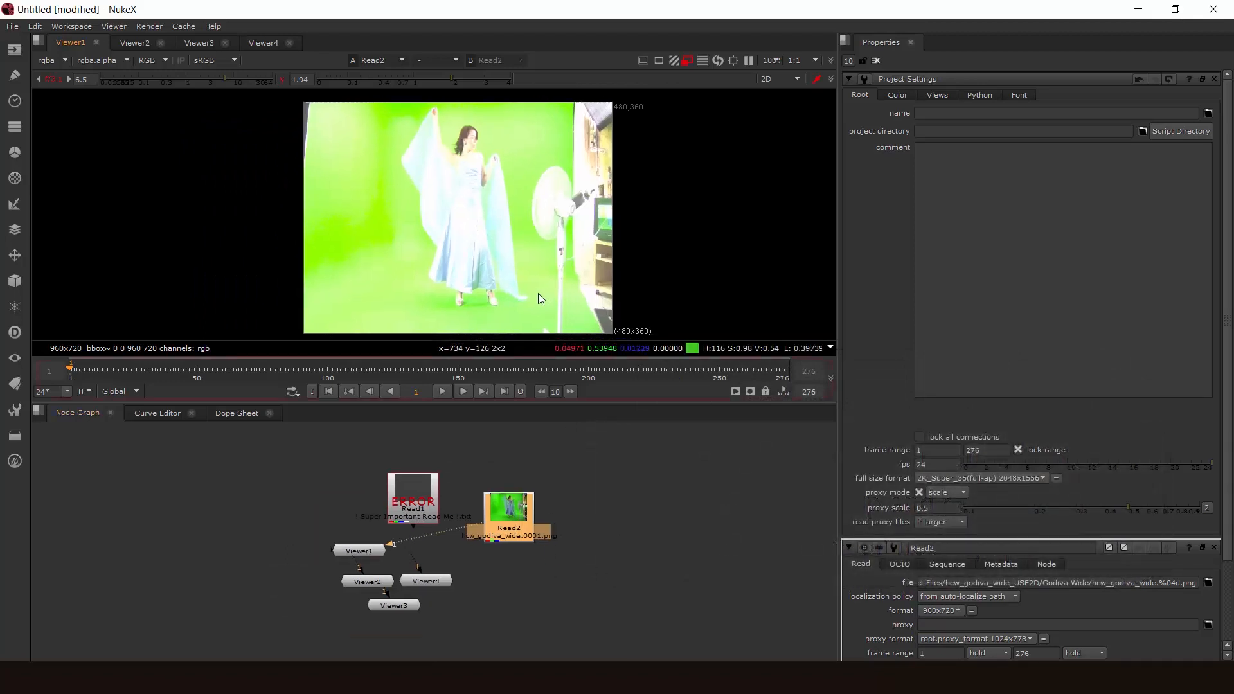
- Jump to the last frame of the timeline, return to the first, and step forward frame by frame
key("End")
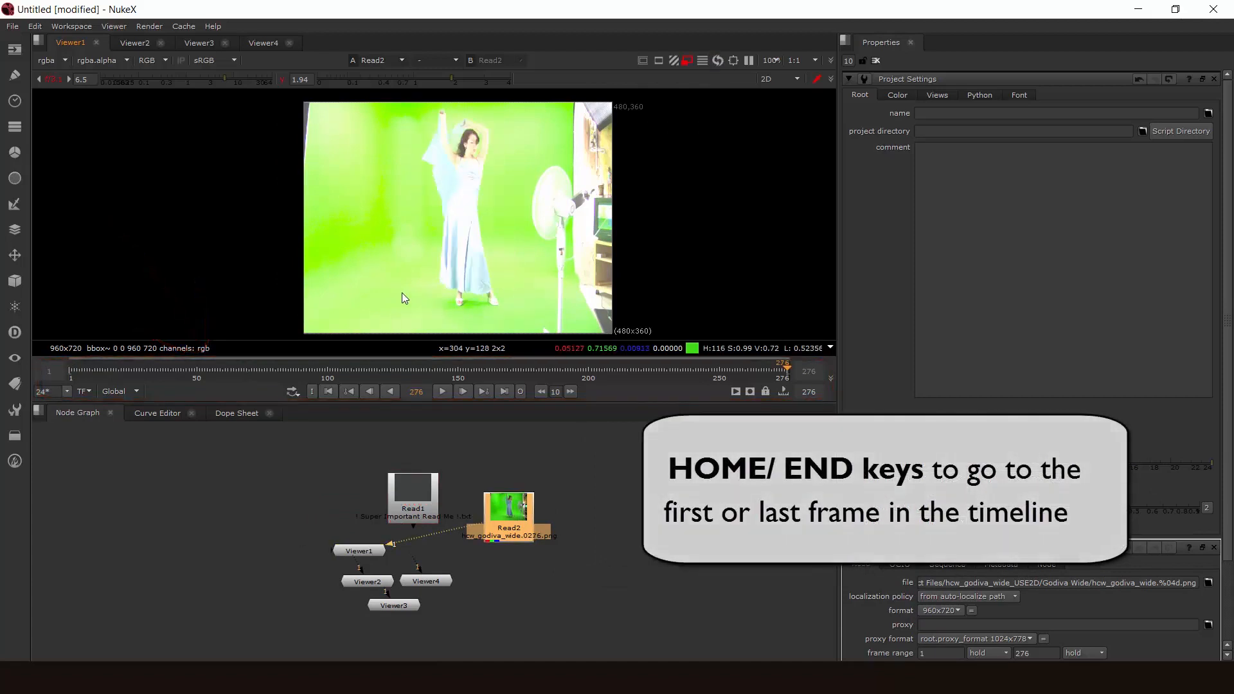
key("Home")
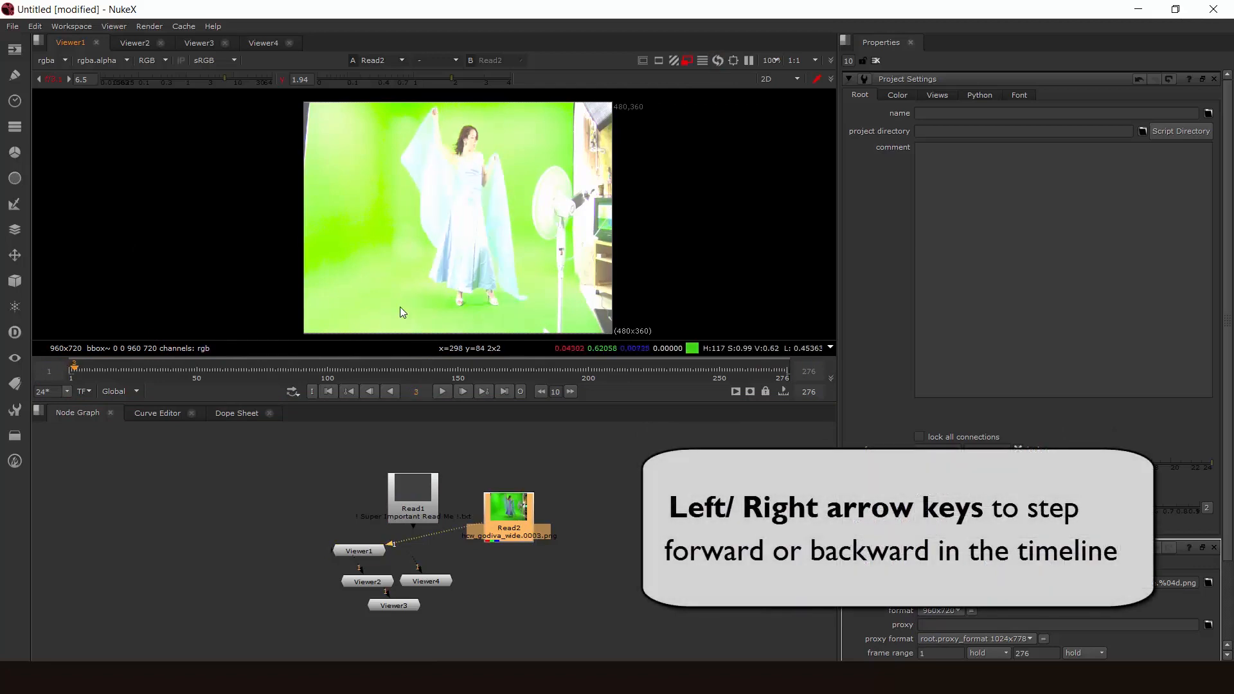
key("Right")
key("Right")
key("Right")
key("Right")
key("Right")
key("Right")
key("Right")
key("Right")
key("Right")
key("Right")
key("Right")
key("Right")
key("Right")
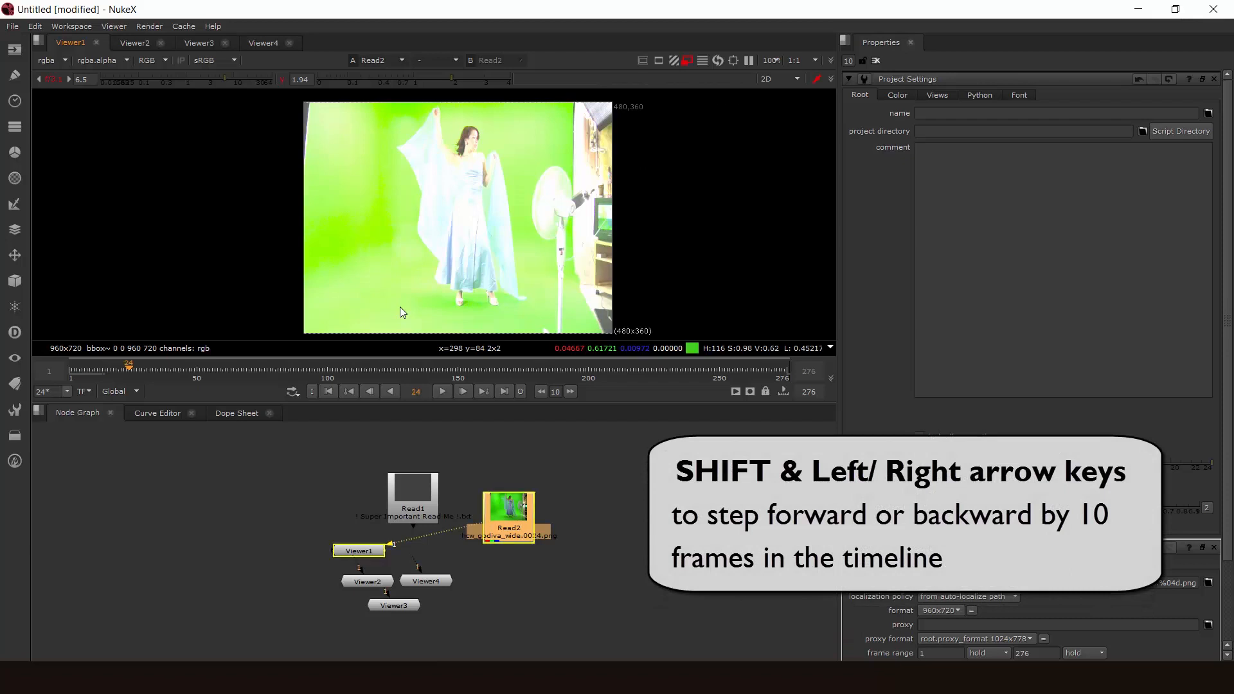
- Step through the timeline in ten-frame jumps and single frames, stopping at frame 43
key("shift+Right")
key("shift+Right")
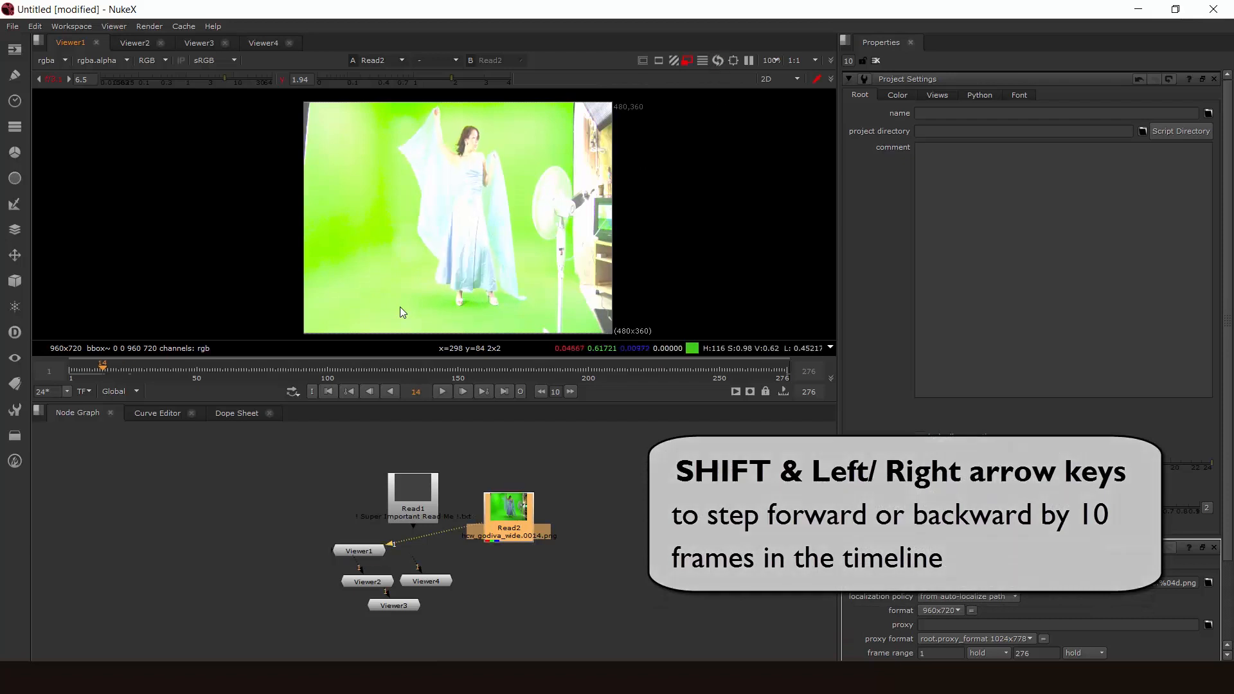
key("Right")
key("Right")
key("Right")
key("Right")
key("Right")
key("Right")
key("Right")
key("Right")
key("Right")
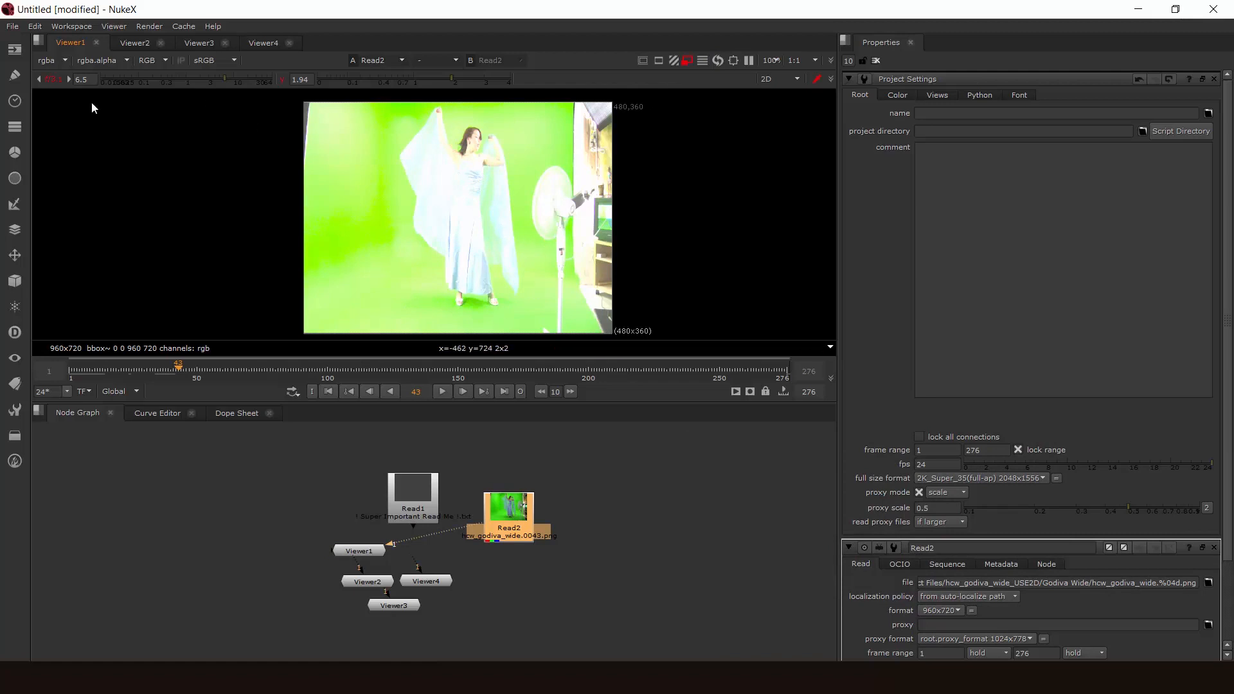
- Reset Viewer1's gain and gamma to 1
left_click(53, 77)
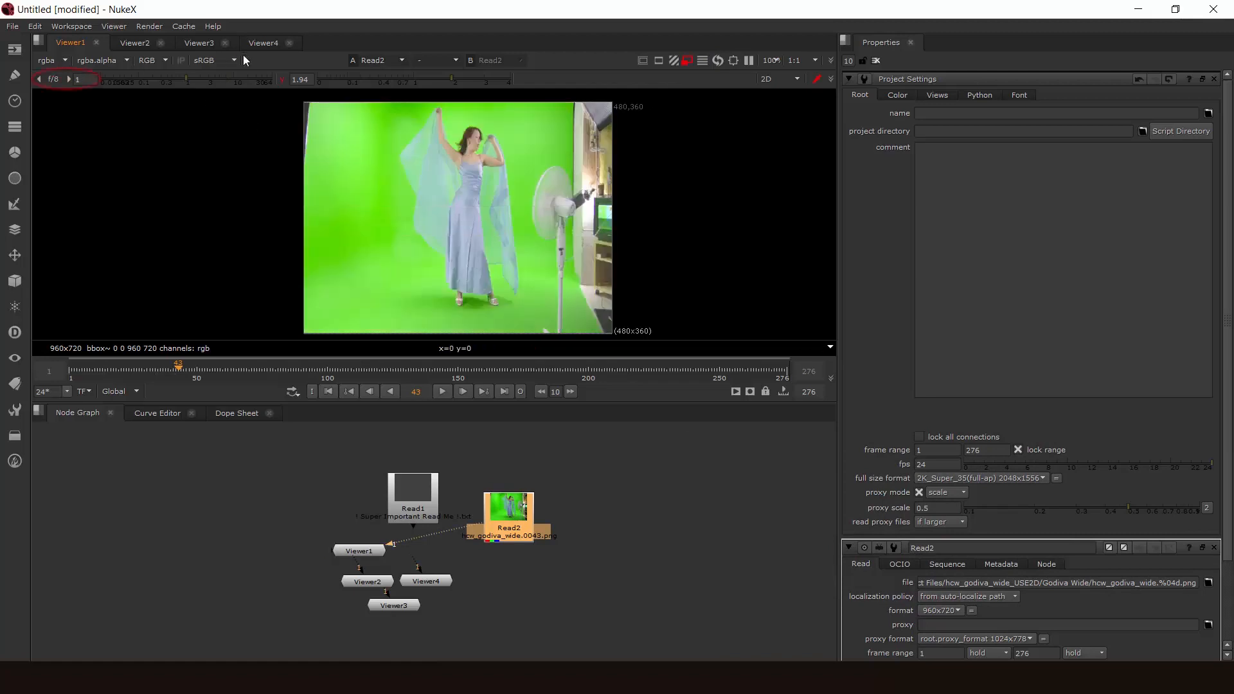
left_click(286, 78)
- Move the Read2 node slightly up, attach a Blur node to it and set the blur size to 16.5
left_click_drag(503, 521, 523, 502)
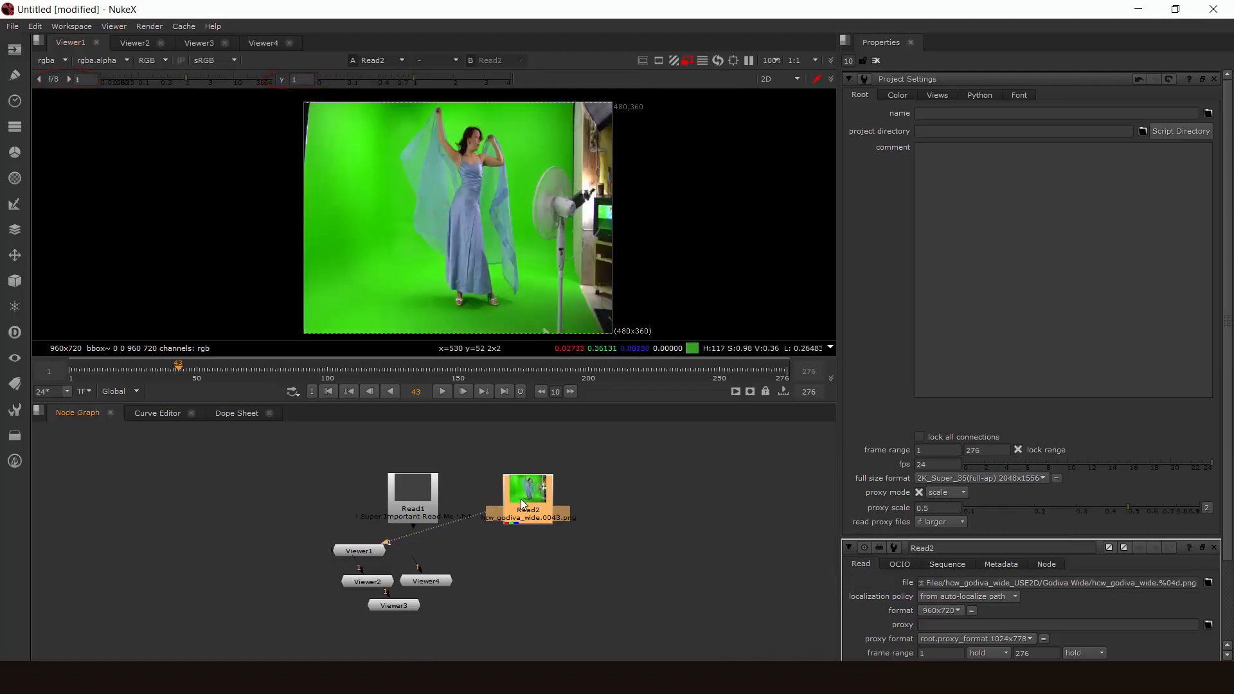
key("b")
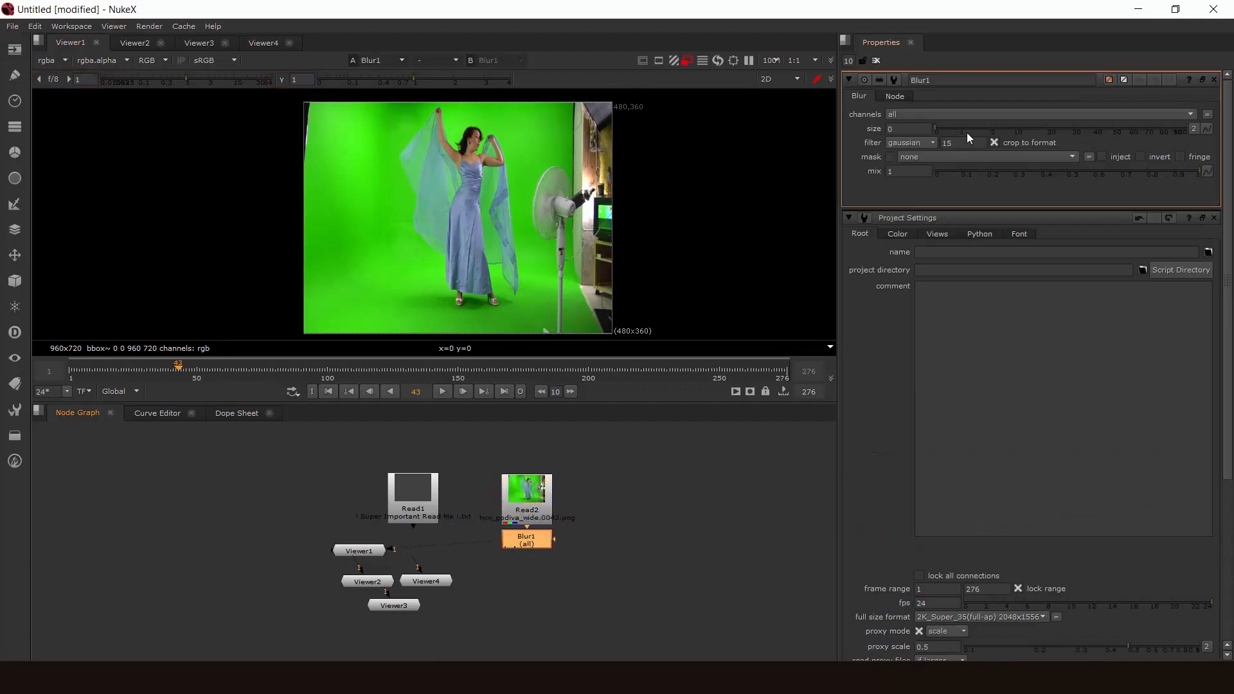
left_click_drag(967, 132, 1039, 133)
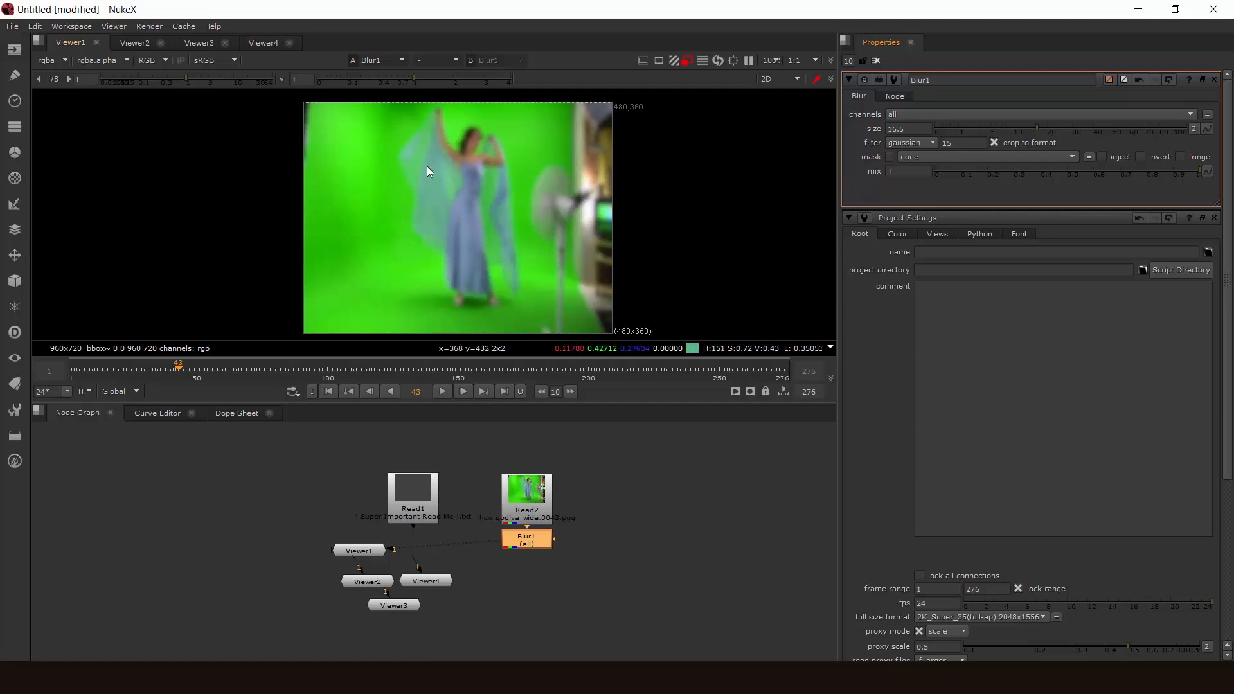
- Move Viewer2 into its own pane beside Viewer1 so the two viewers sit side by side
left_click(127, 42)
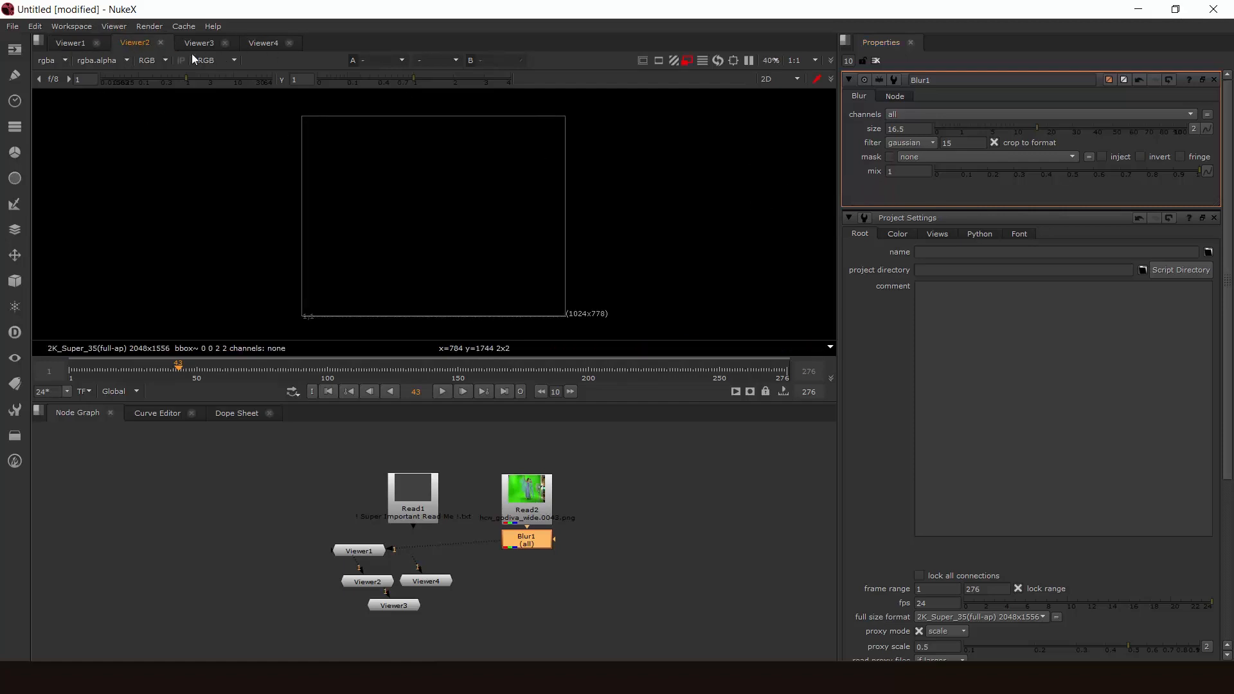
left_click_drag(144, 43, 821, 200)
left_click(70, 43)
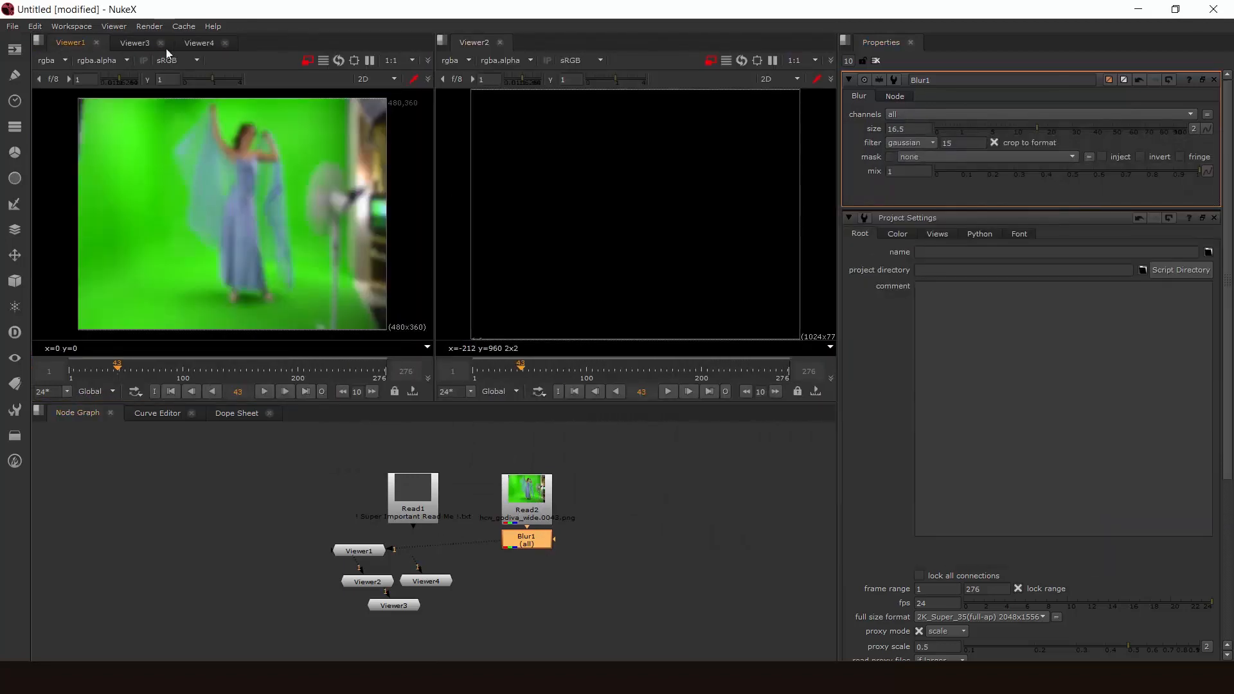
- Close Viewer2 and remove the empty pane it leaves behind
left_click(500, 42)
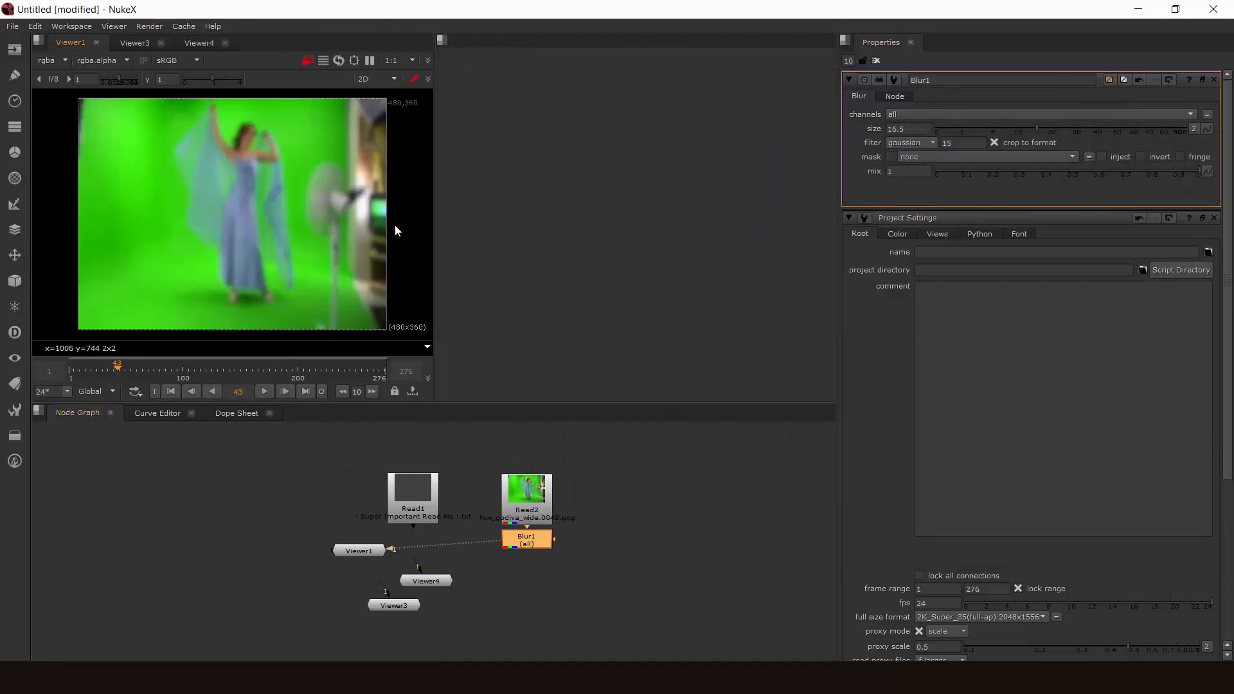
left_click(442, 40)
left_click(480, 125)
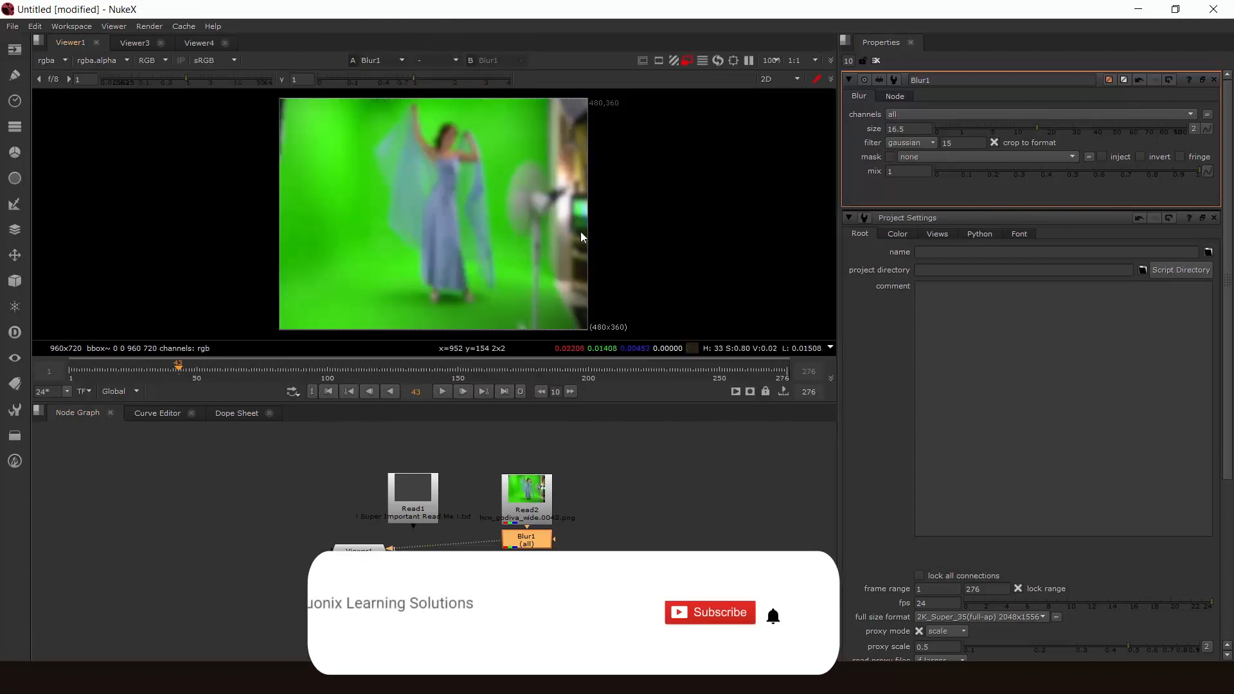
- Turn on Viewer1's A/B wipe and connect Read2 as its first input and Blur1 as its second
middle_click_drag(451, 227, 487, 230)
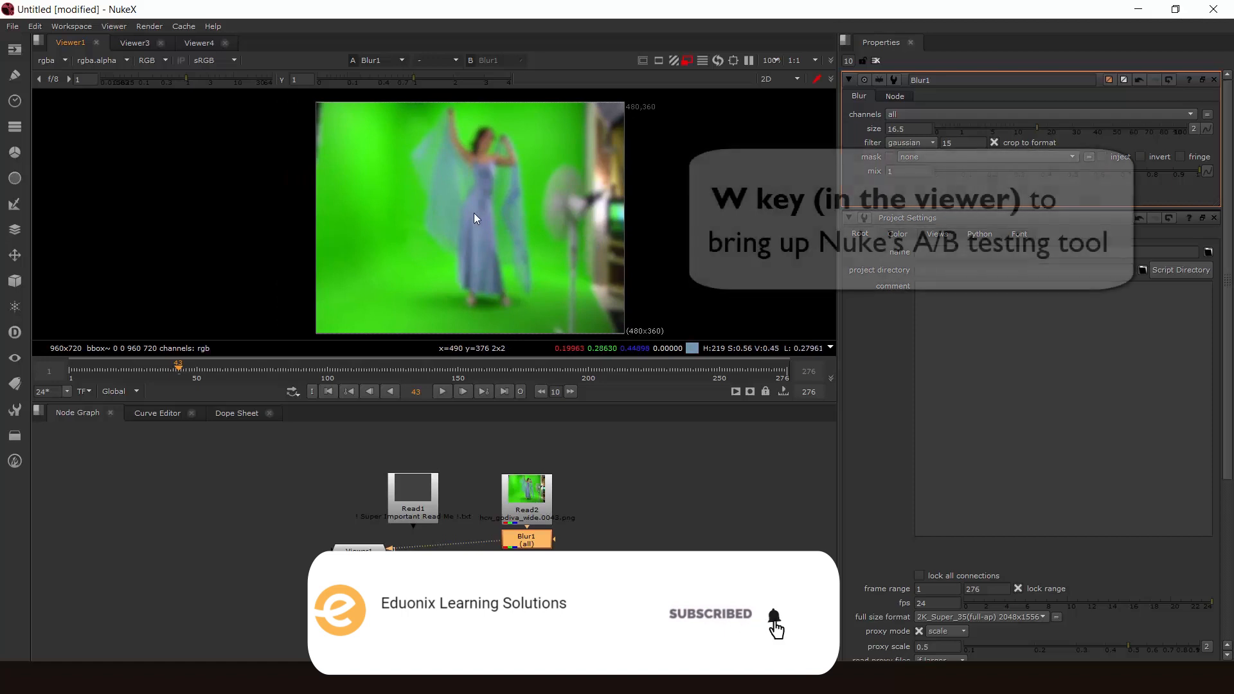
key("w")
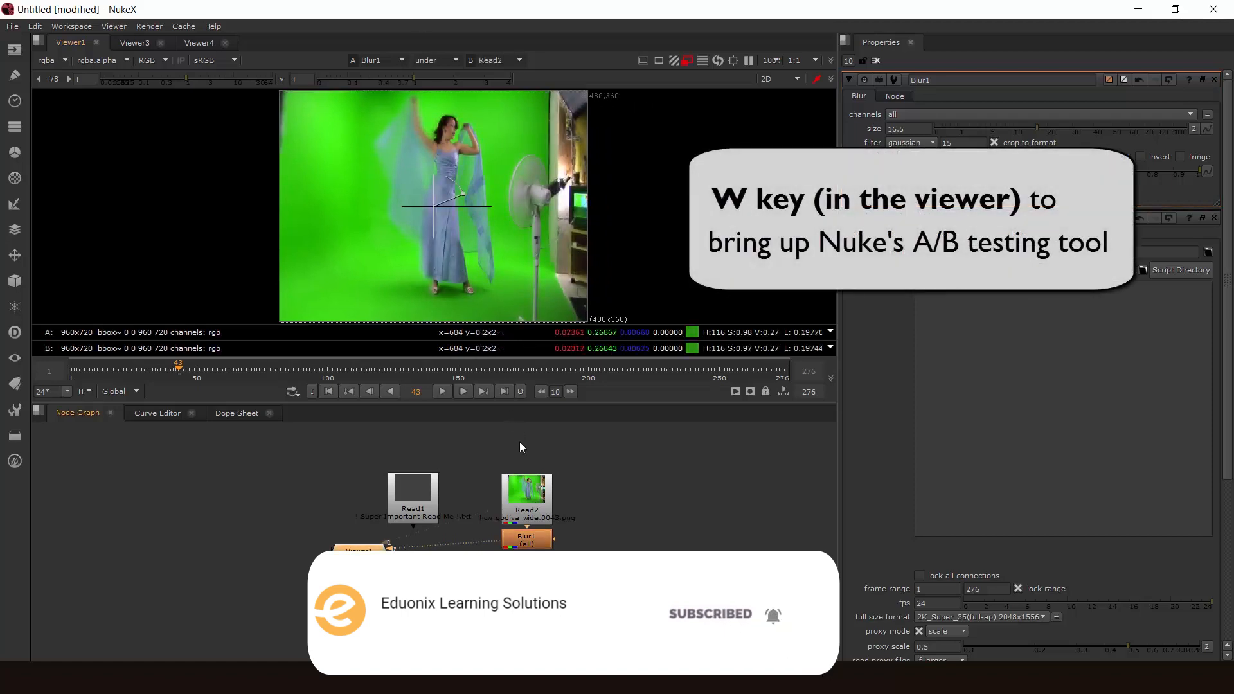
left_click(526, 491)
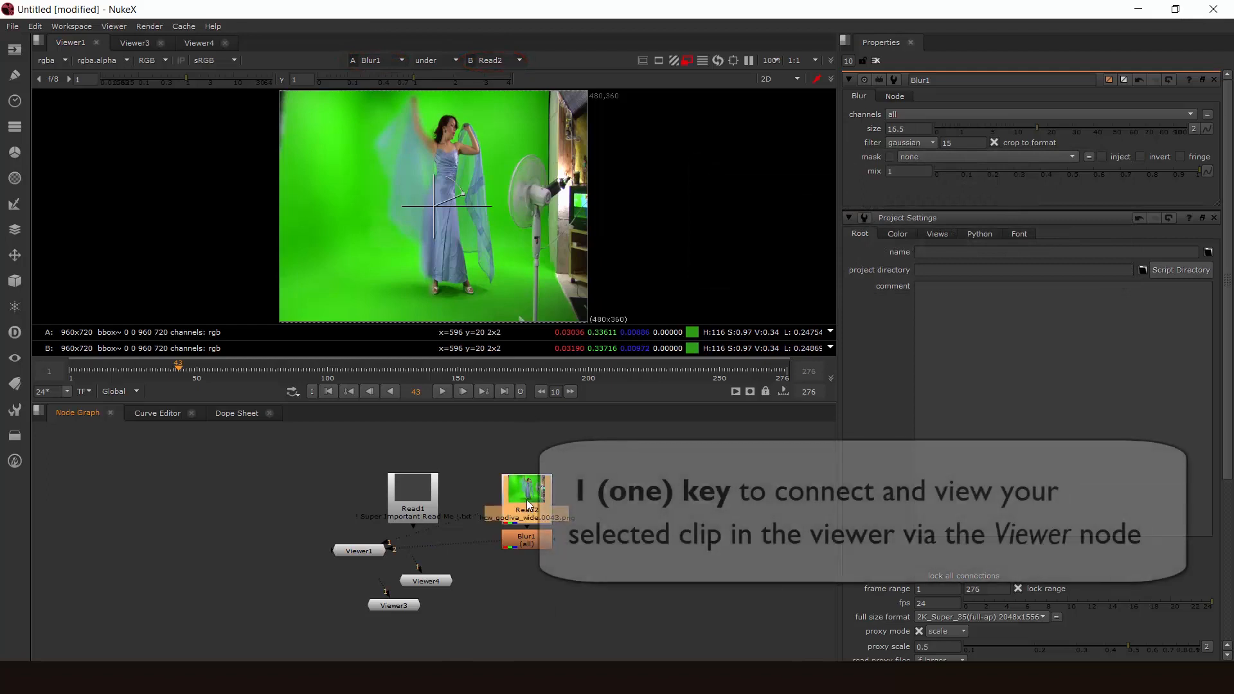
key("1")
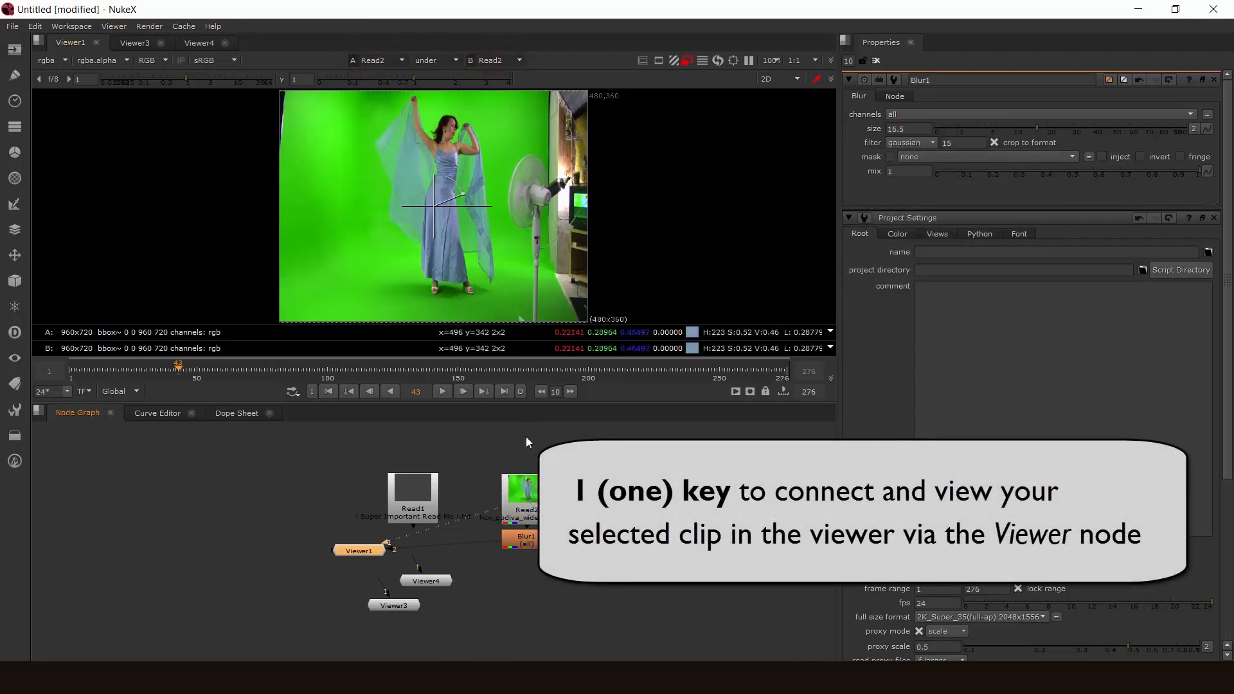
left_click(526, 540)
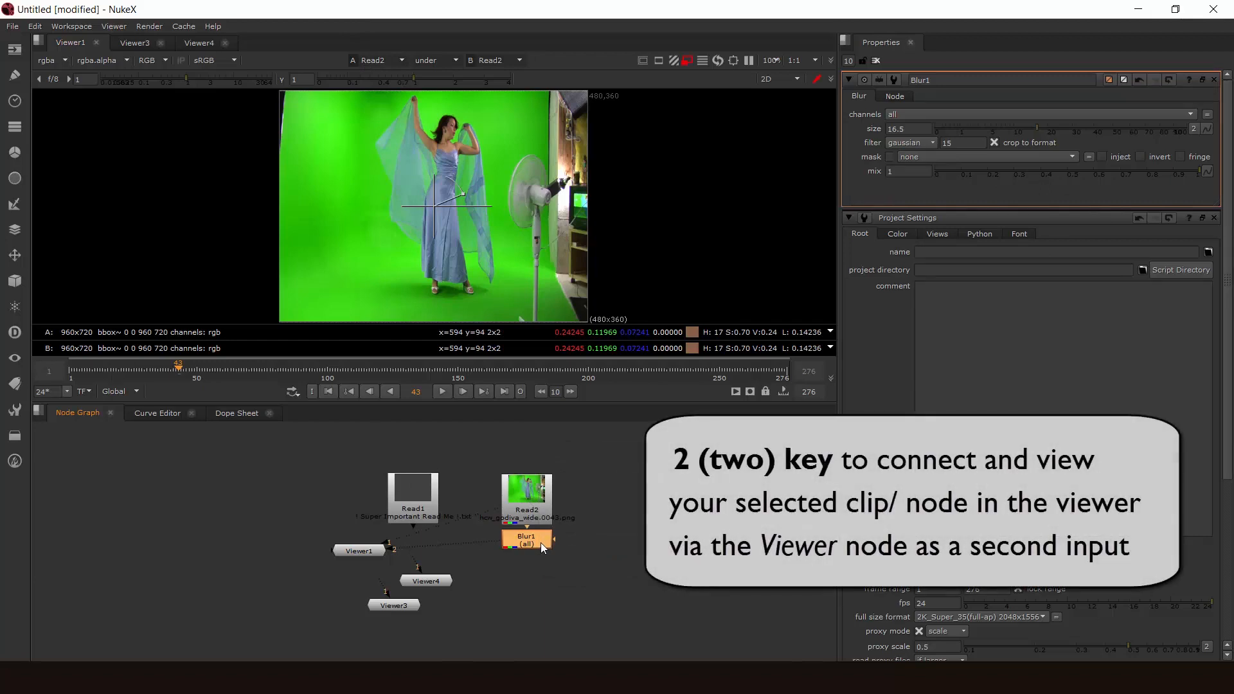
key("2")
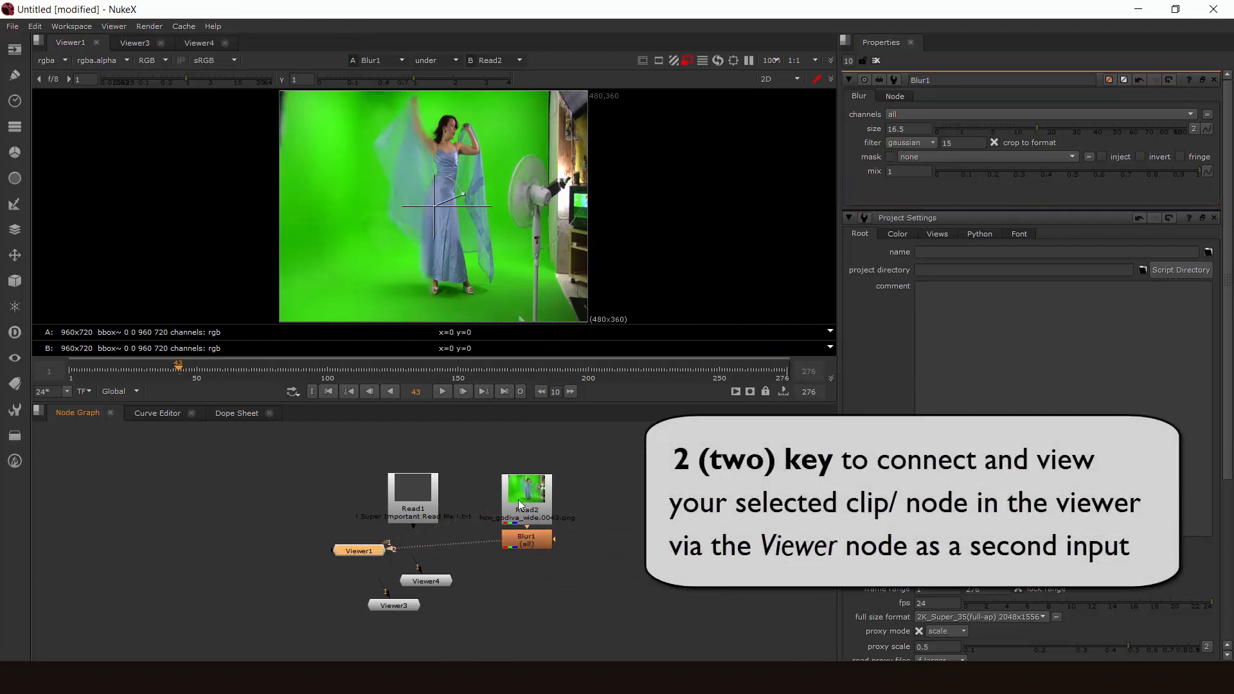
- Shift the wipe handle slightly right and down over the woman to compare the blurred and original footage
middle_click_drag(412, 210, 450, 216)
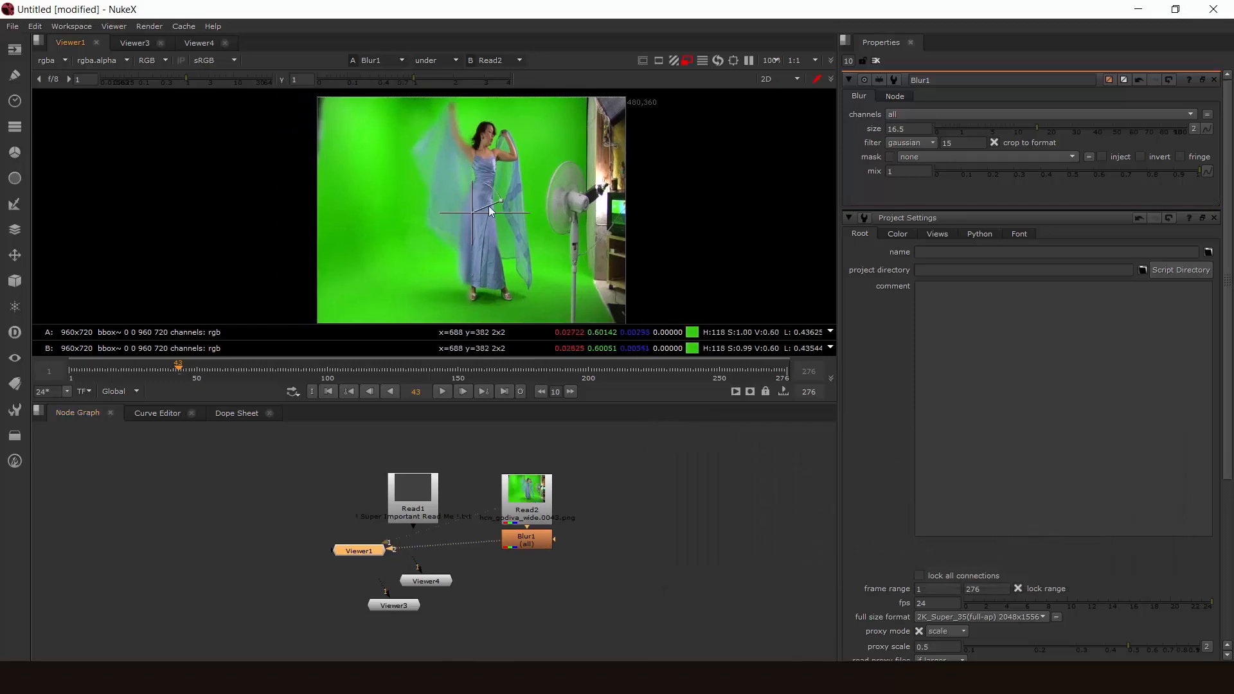
mouse_move(475, 210)
left_mouse_down()
mouse_move(424, 199)
mouse_move(488, 214)
left_mouse_up()
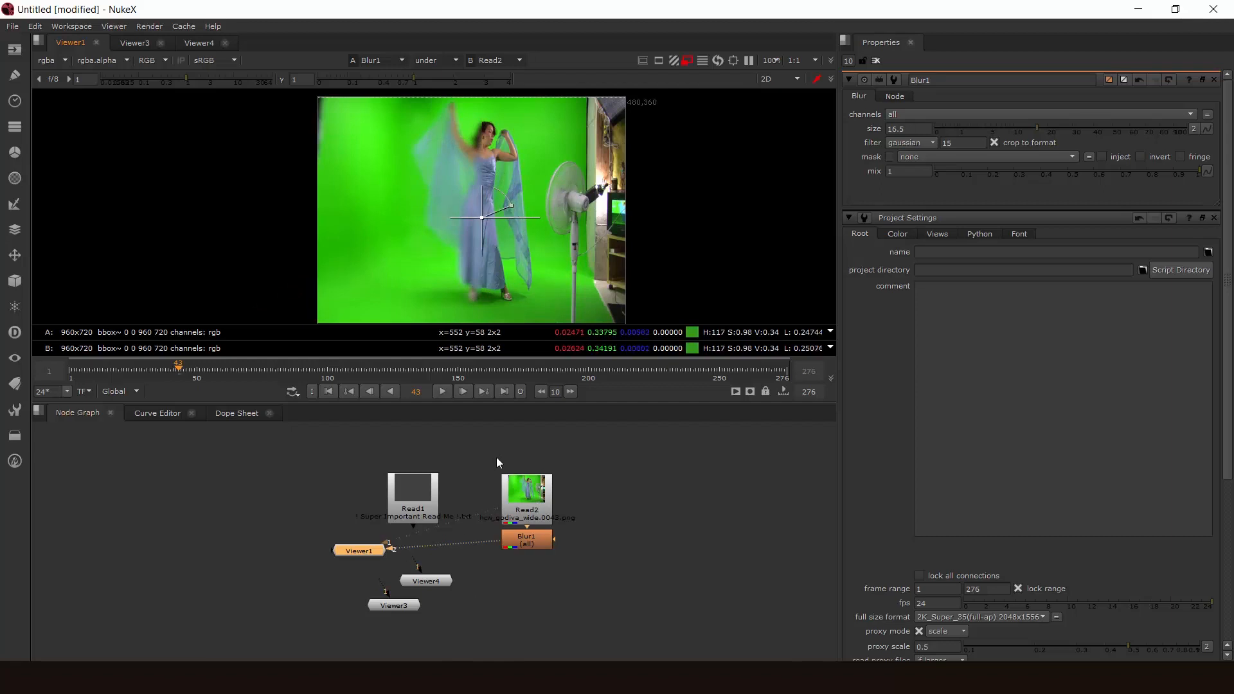
- Remove Read1 and rearrange the nodes with Read2 up and right of Blur1 and Viewer1 directly below Blur1
mouse_move(368, 549)
left_mouse_down()
mouse_move(598, 587)
mouse_move(687, 546)
left_mouse_up()
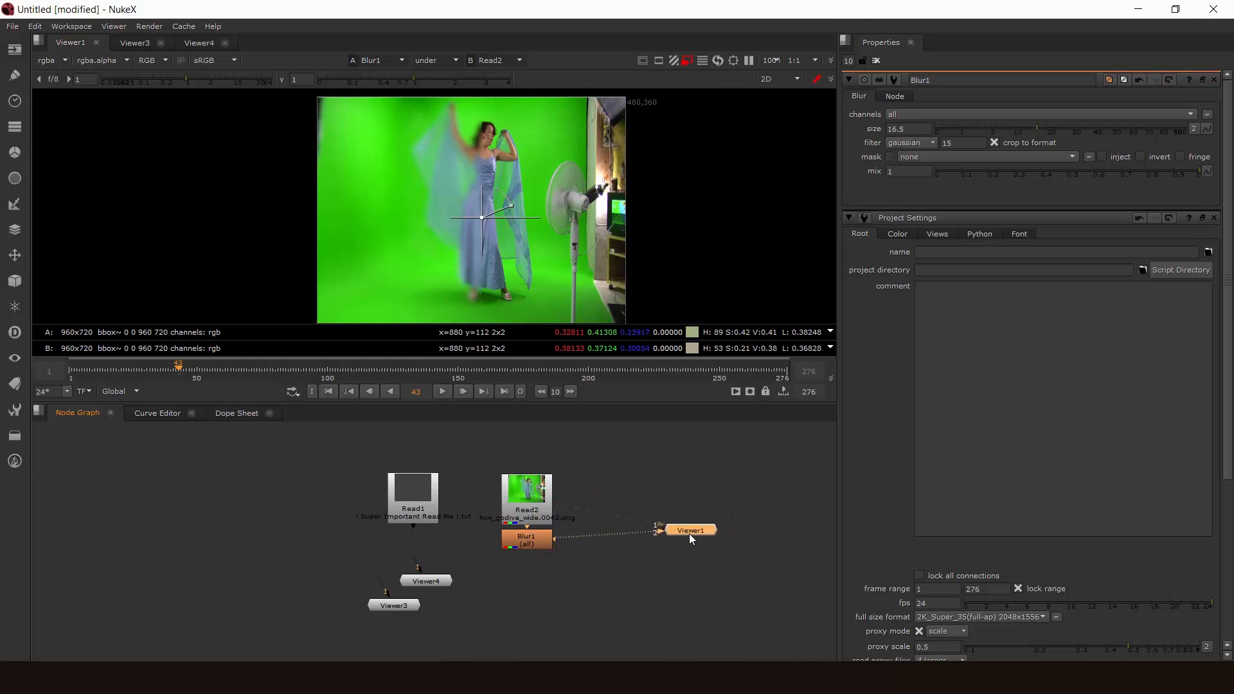
left_click_drag(691, 538, 676, 549)
left_click(681, 495)
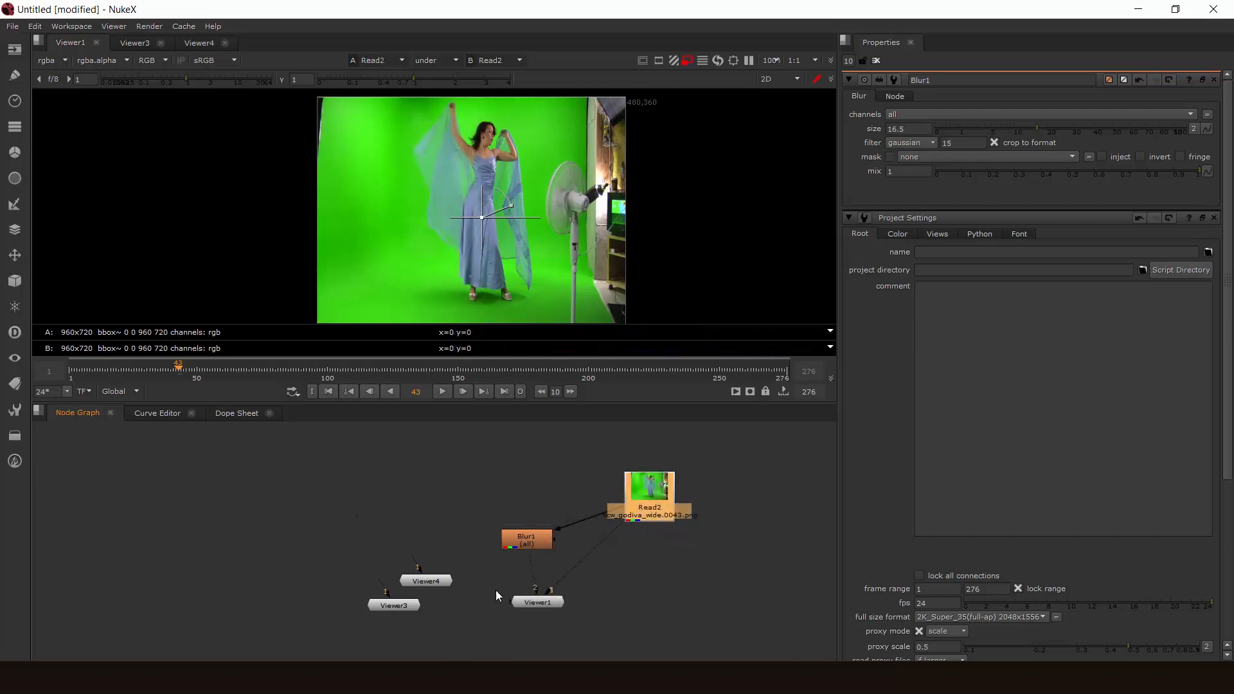
left_click_drag(554, 601, 551, 604)
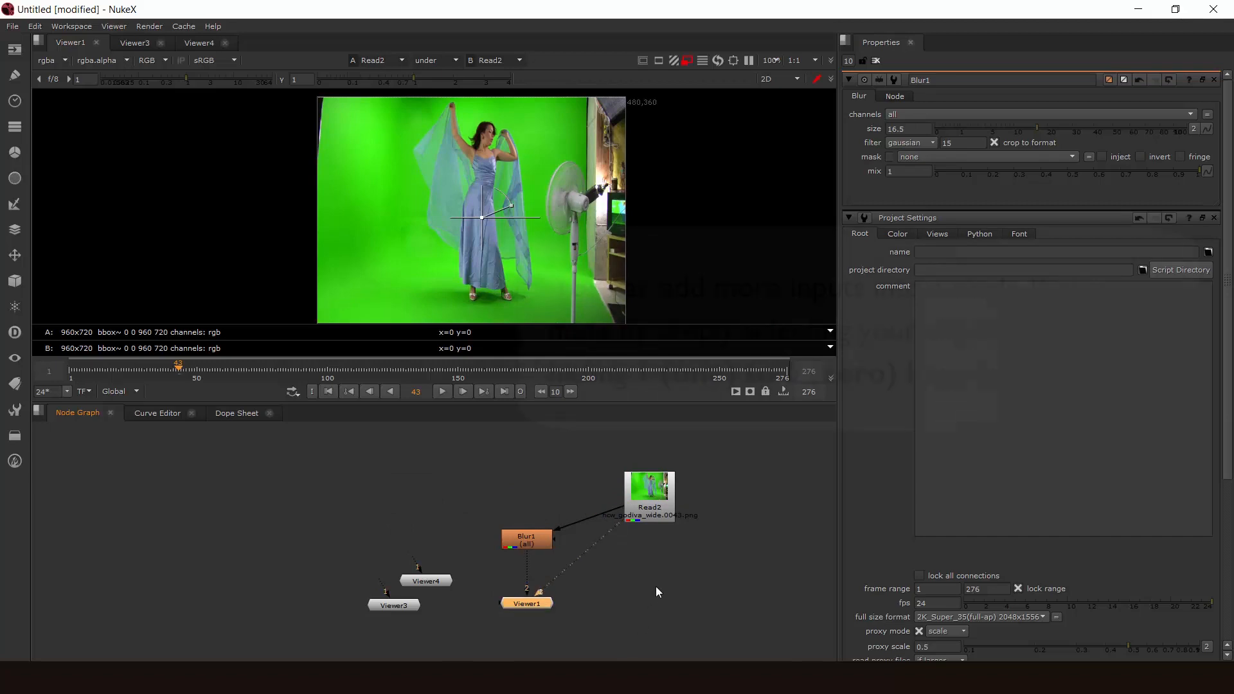
- Switch Viewer1 back and forth between its first and second inputs to compare Read2 with Blur1
key("2")
key("1")
key("2")
key("1")
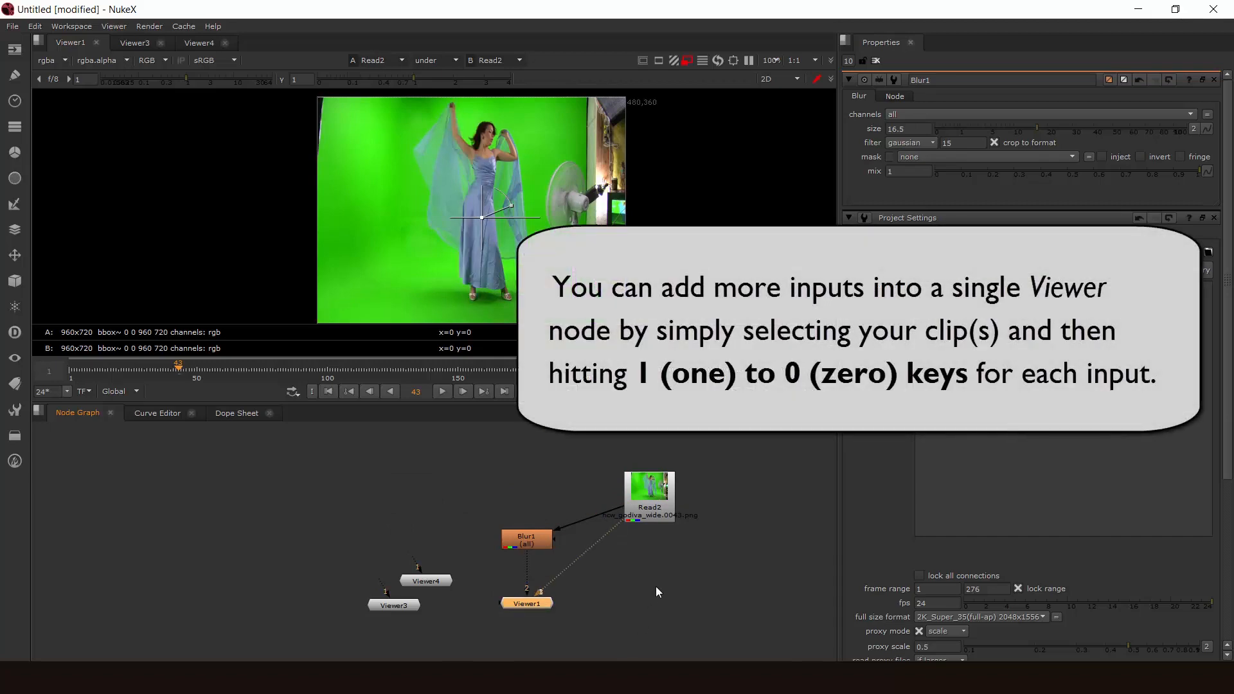
key("2")
key("1")
key("2")
key("1")
key("2")
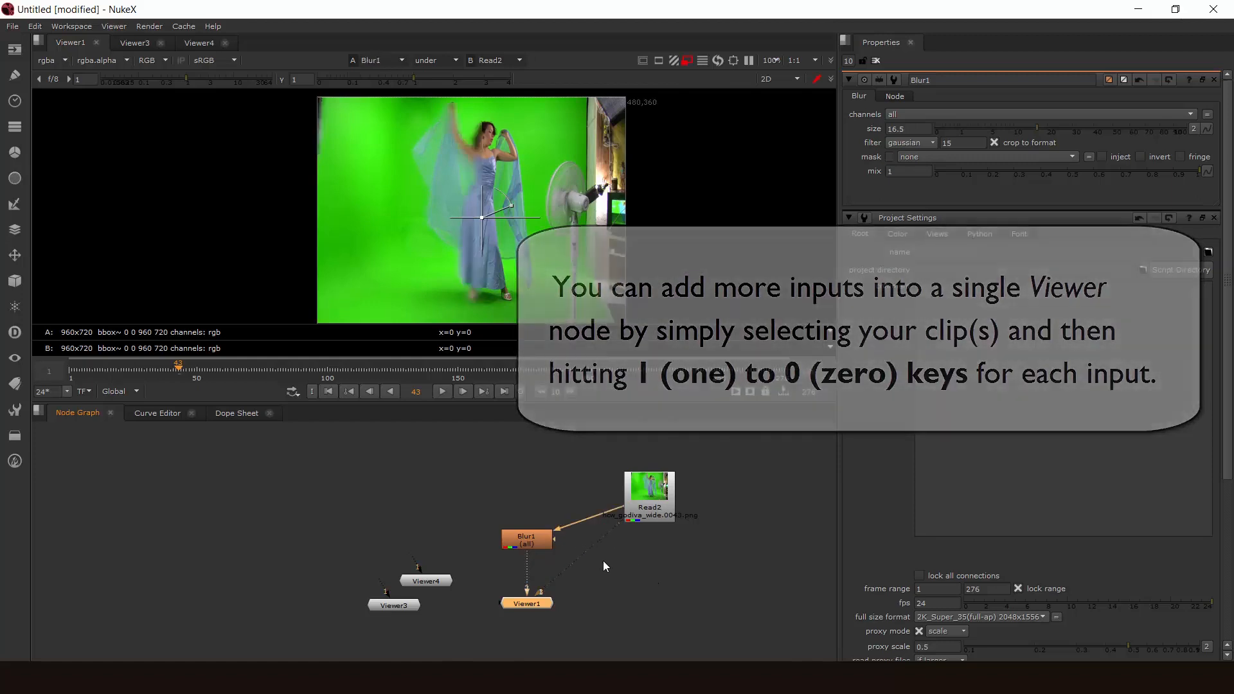
key("1")
key("2")
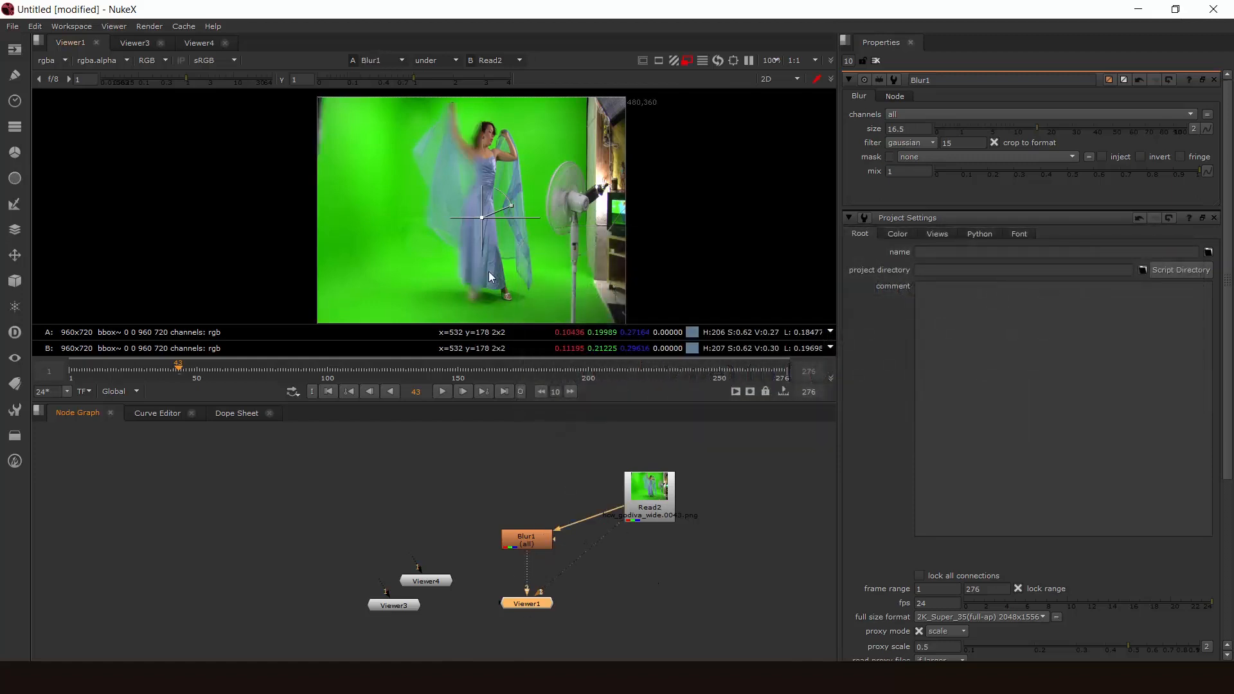
key("1")
key("2")
key("1")
- Toggle the viewer overlay off and on, nudge the wipe handle slightly right and switch Viewer1 to Blur1
key("q")
key("q")
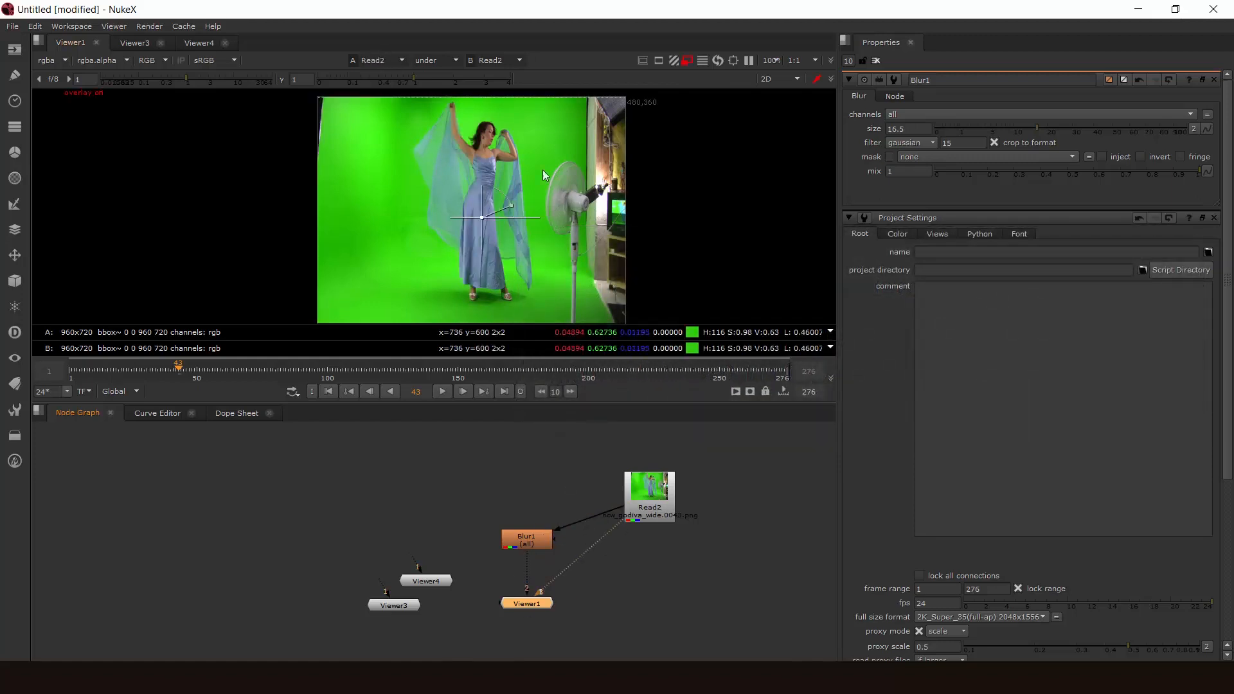
mouse_move(482, 217)
left_mouse_down()
mouse_move(437, 218)
mouse_move(500, 207)
mouse_move(476, 214)
mouse_move(487, 218)
left_mouse_up()
key("2")
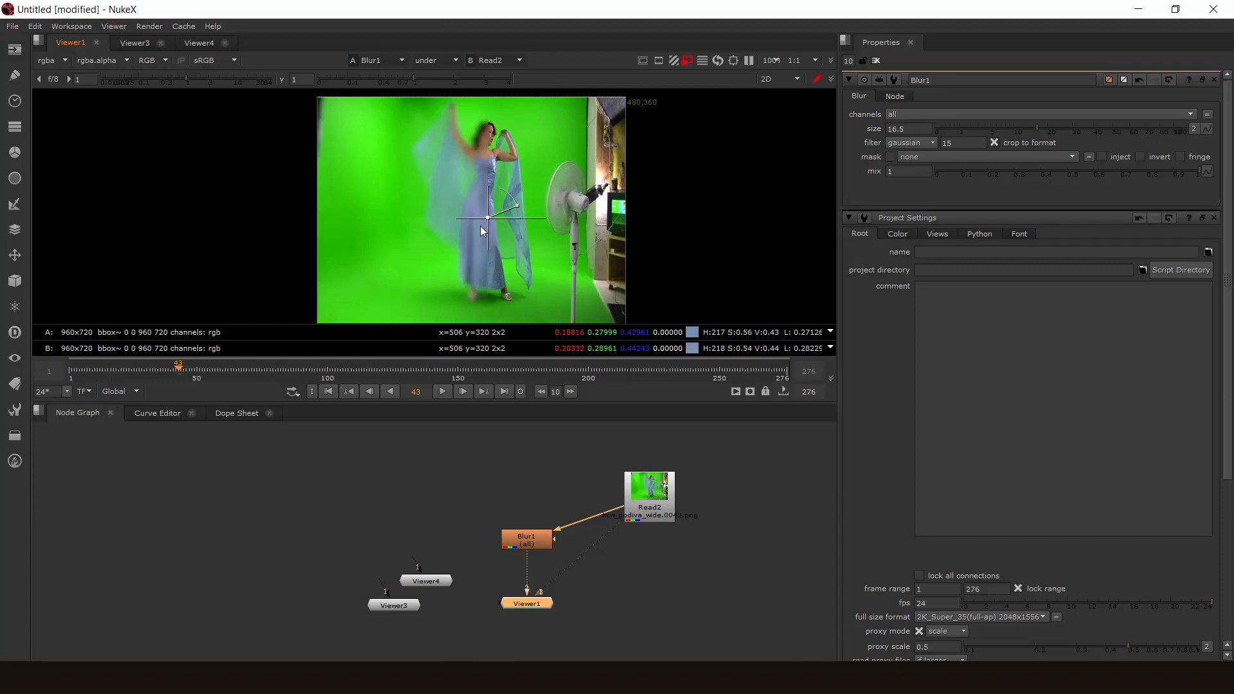
- Hide the viewer overlay, turn off the A/B wipe in Viewer1 and show the overlay again
key("q")
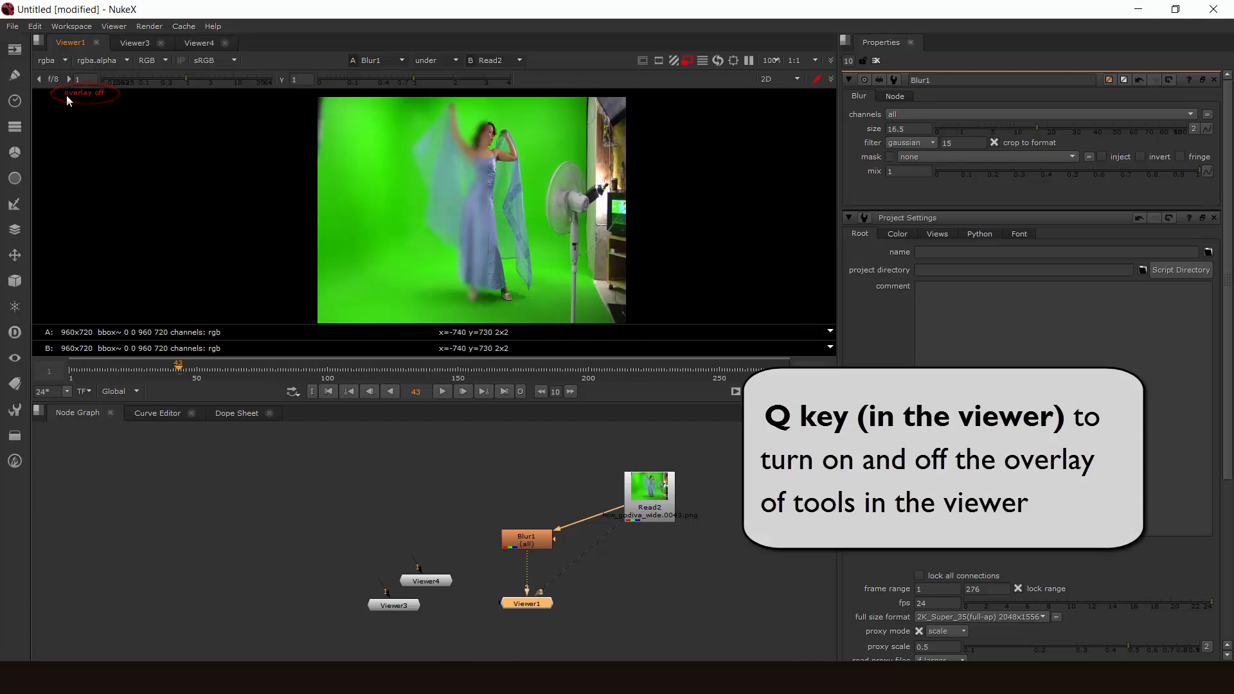
middle_click_drag(437, 224, 521, 237)
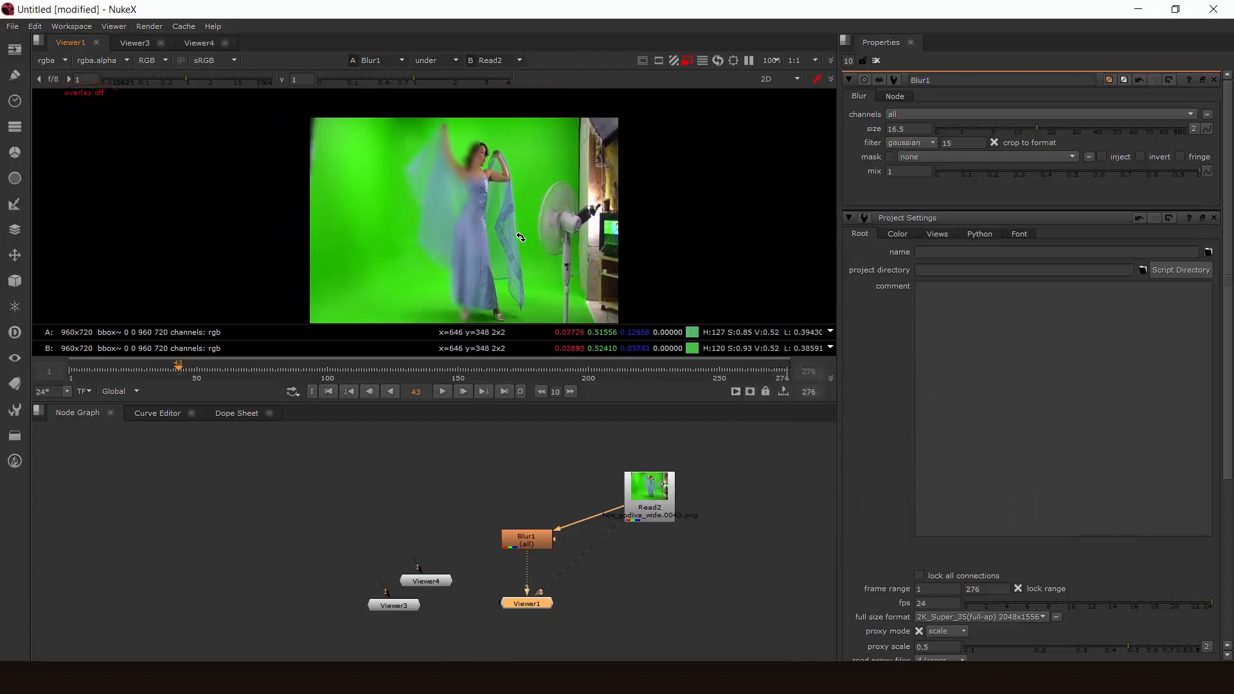
mouse_move(481, 237)
left_mouse_down()
mouse_move(467, 237)
mouse_move(489, 236)
left_mouse_up()
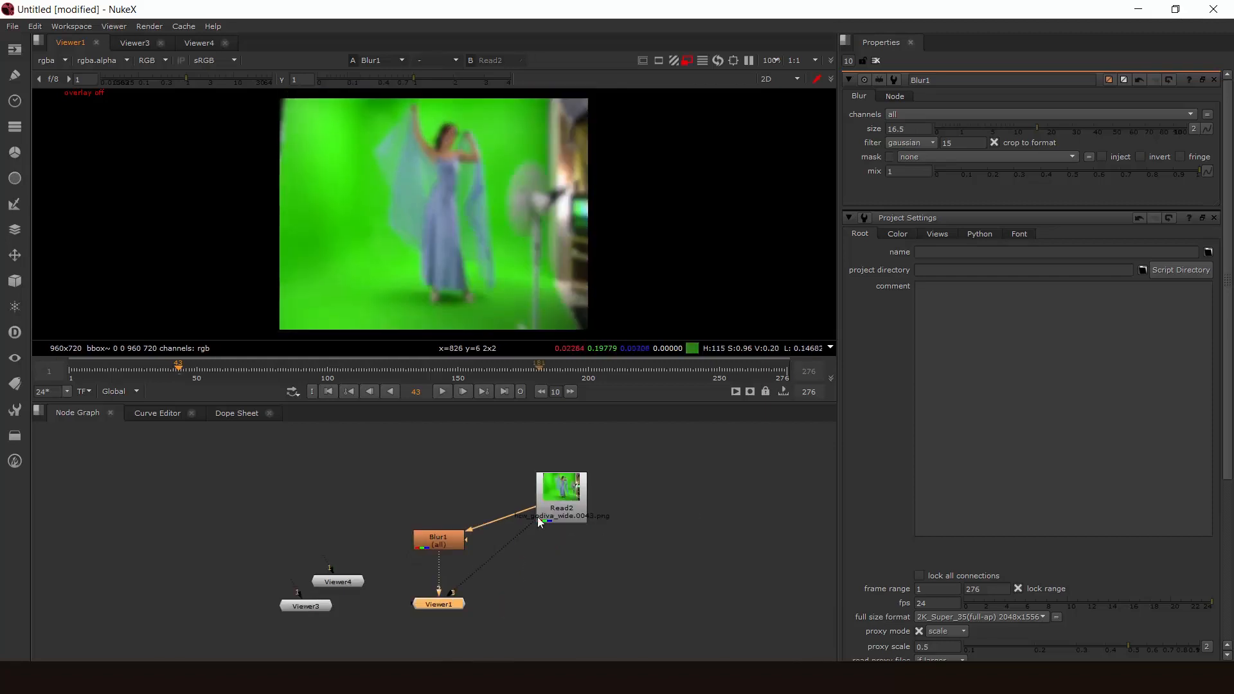
key("q")
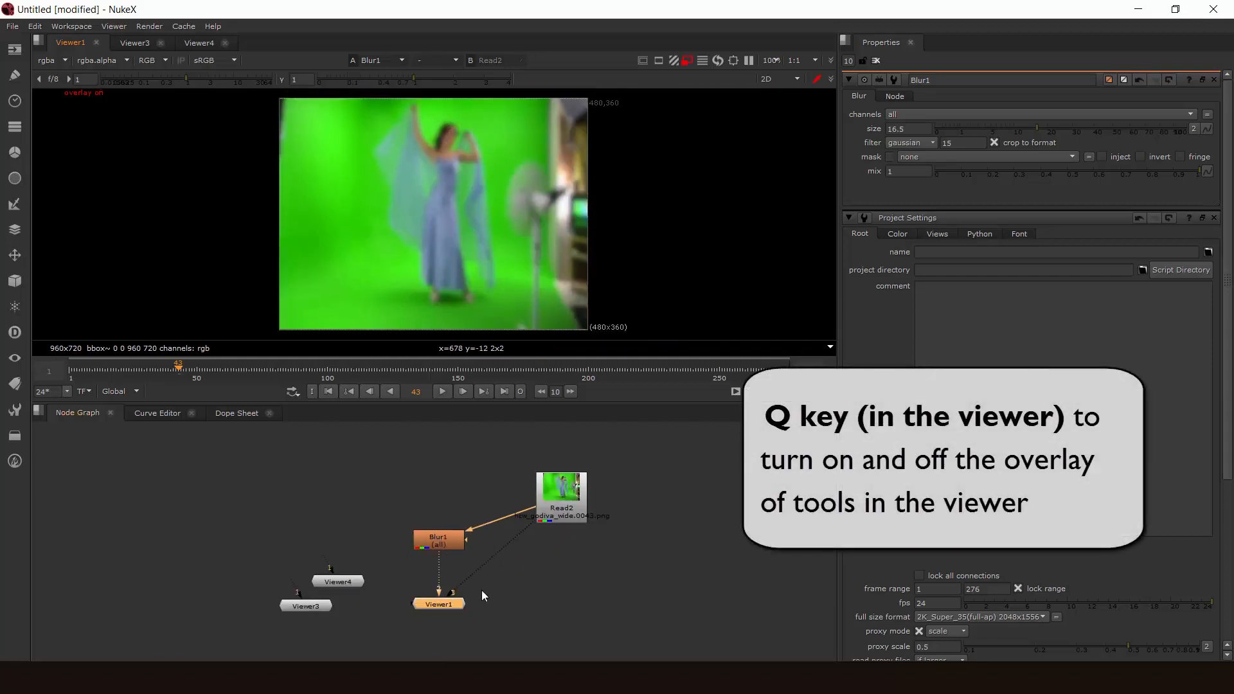
- View Read2 in Viewer1 and clear the node selection in the node graph
key("3")
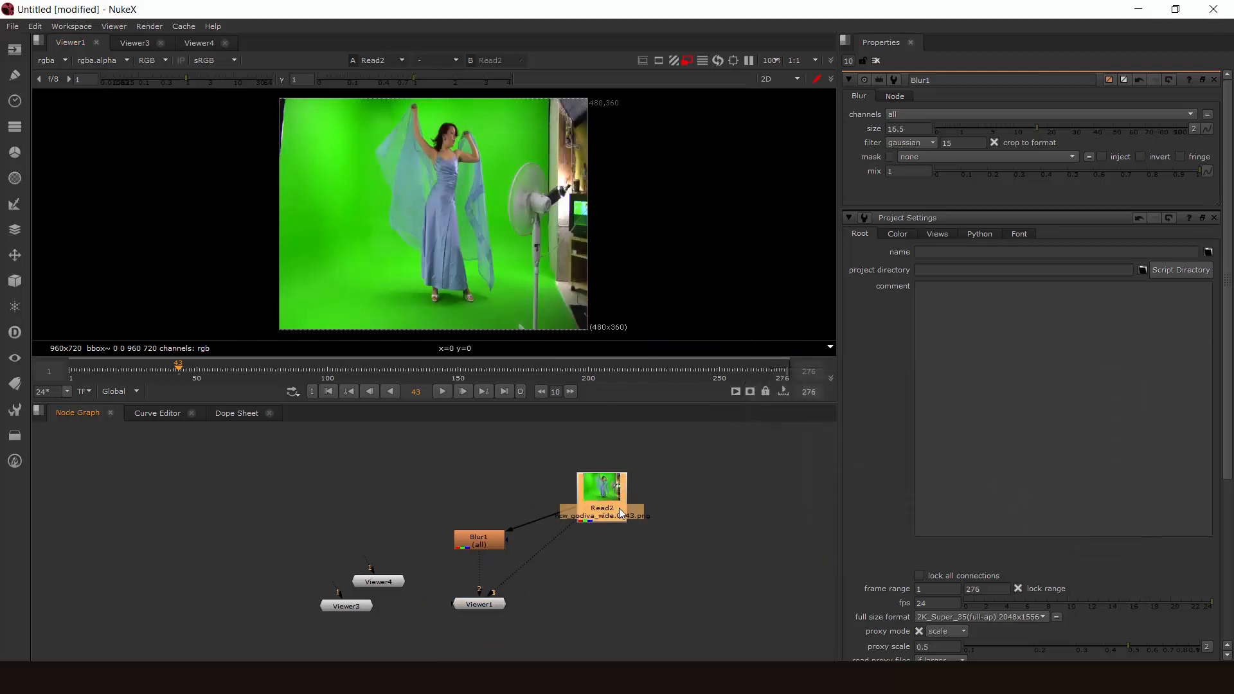
middle_click_drag(613, 566, 573, 566)
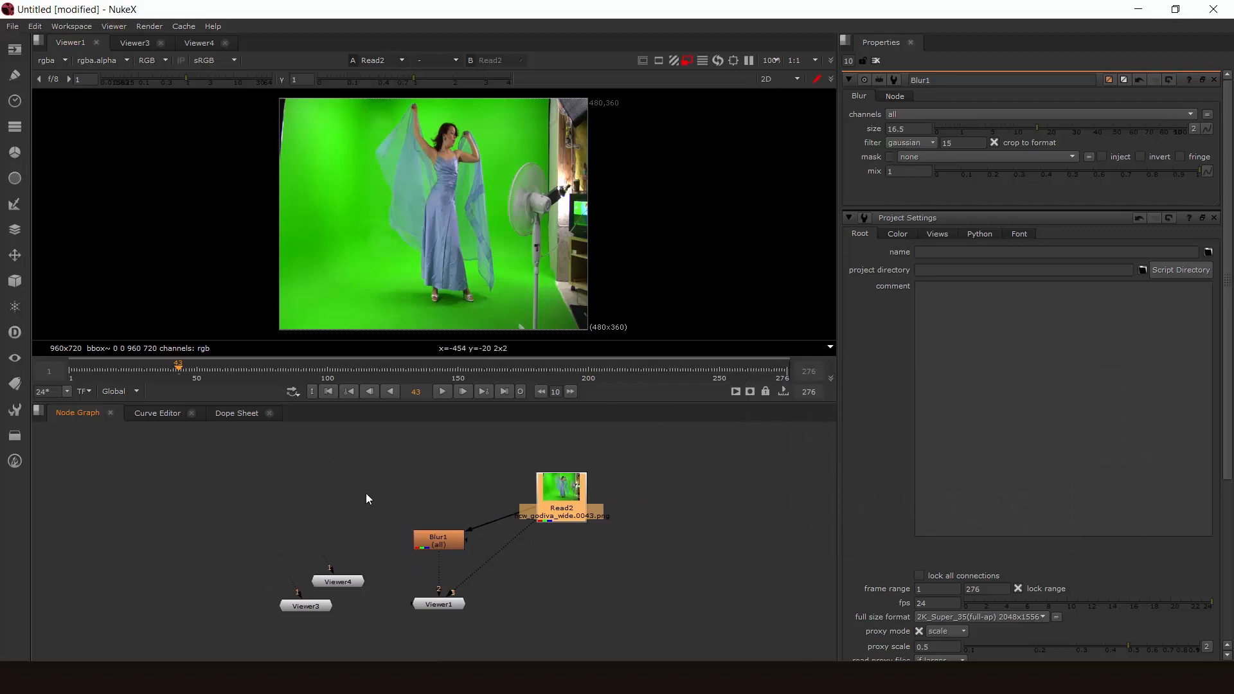
left_click(561, 568)
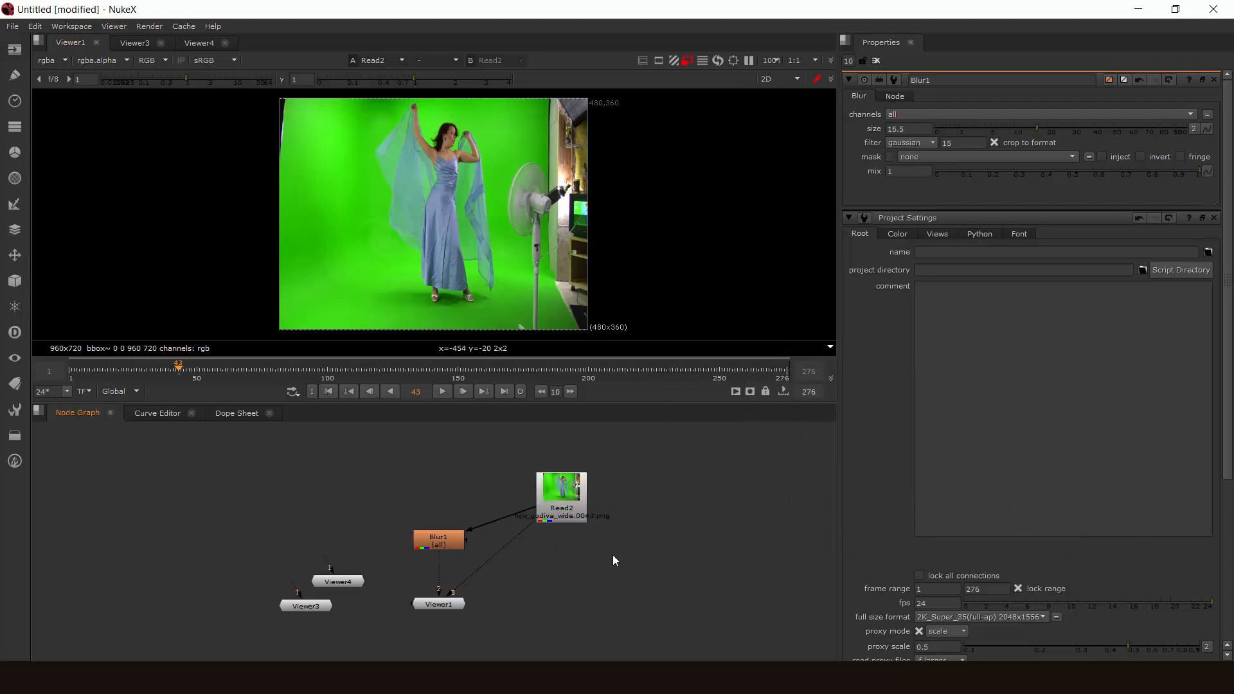
- Browse the list of available nodes, filter it by "g" and add an unconnected Grain node below Read2
key("Tab")
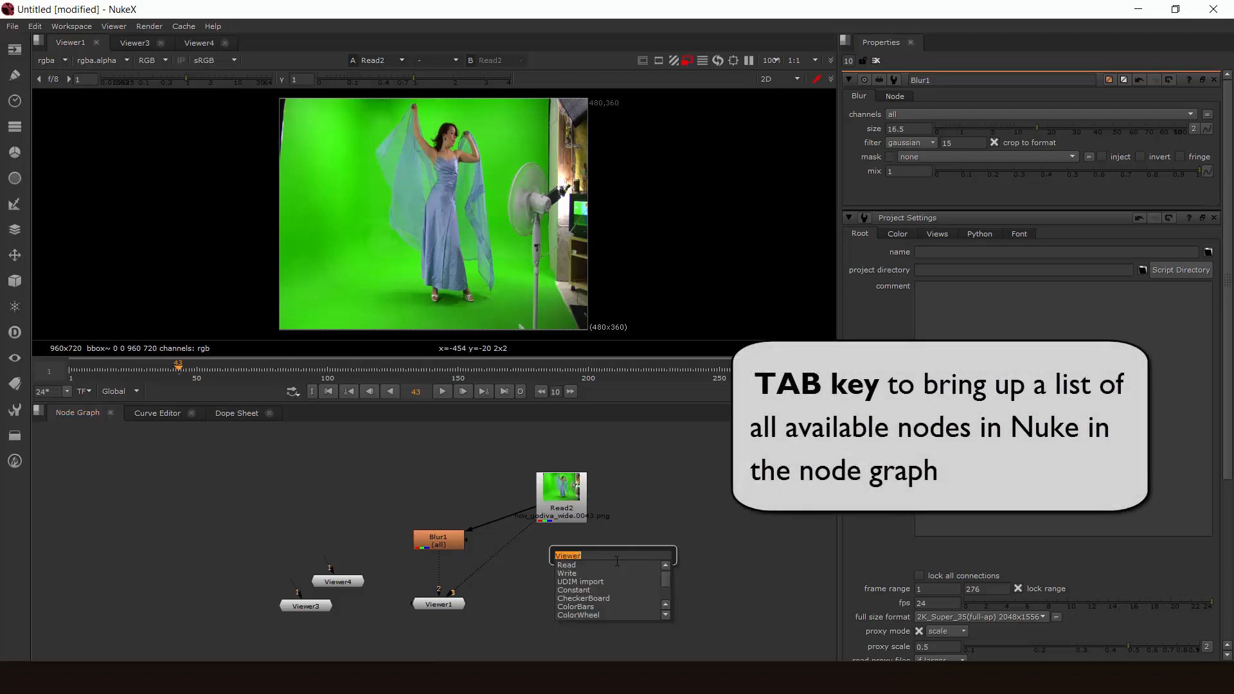
scroll(670, 584, "down", 5)
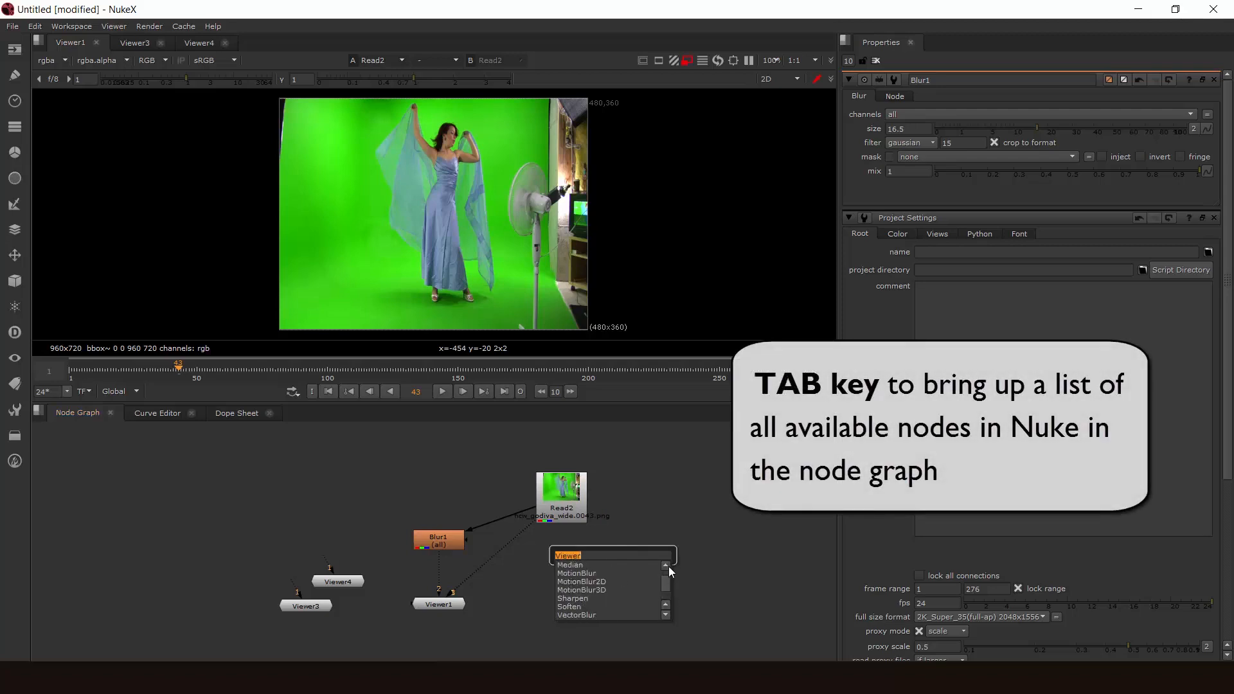
scroll(668, 569, "up", 5)
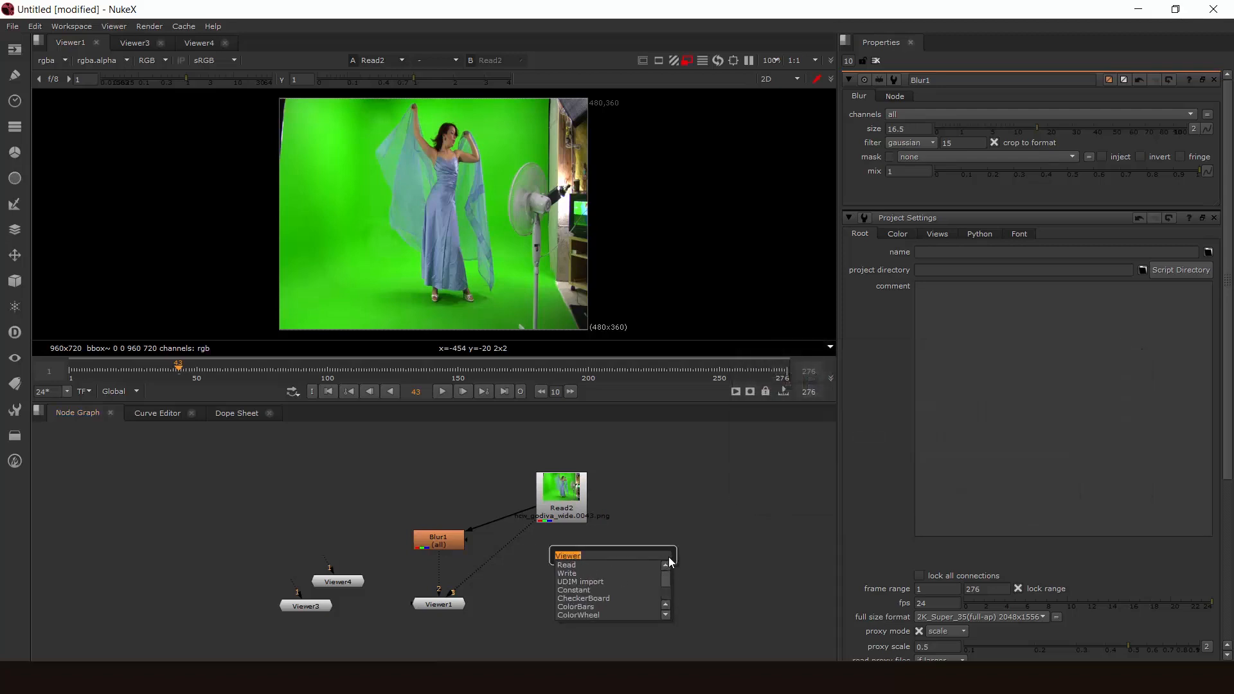
scroll(669, 572, "down", 3)
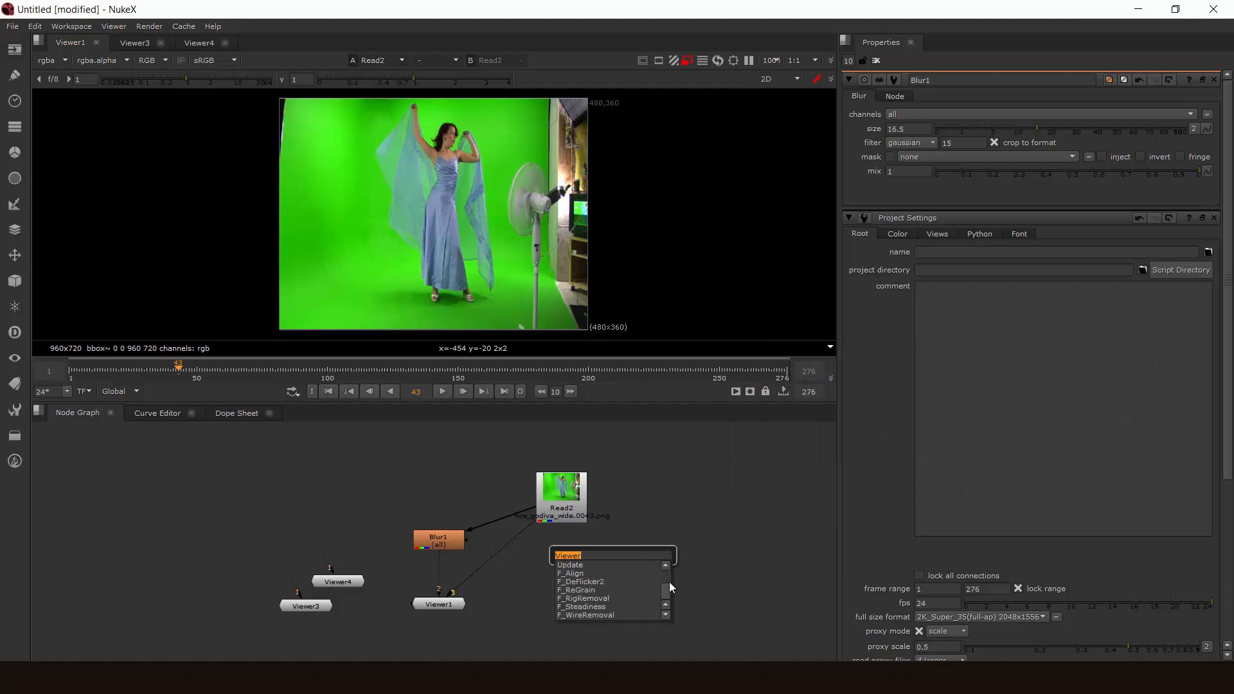
scroll(669, 581, "up", 3)
scroll(669, 570, "down", 3)
scroll(668, 575, "up", 3)
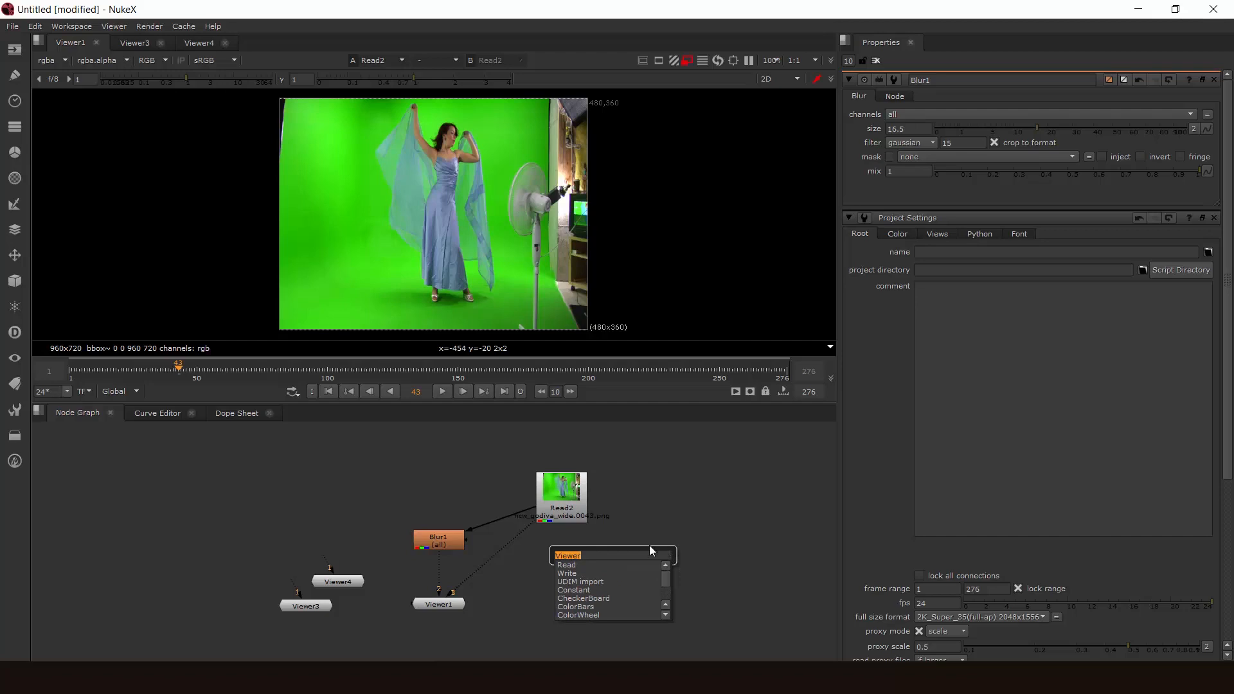
type("g")
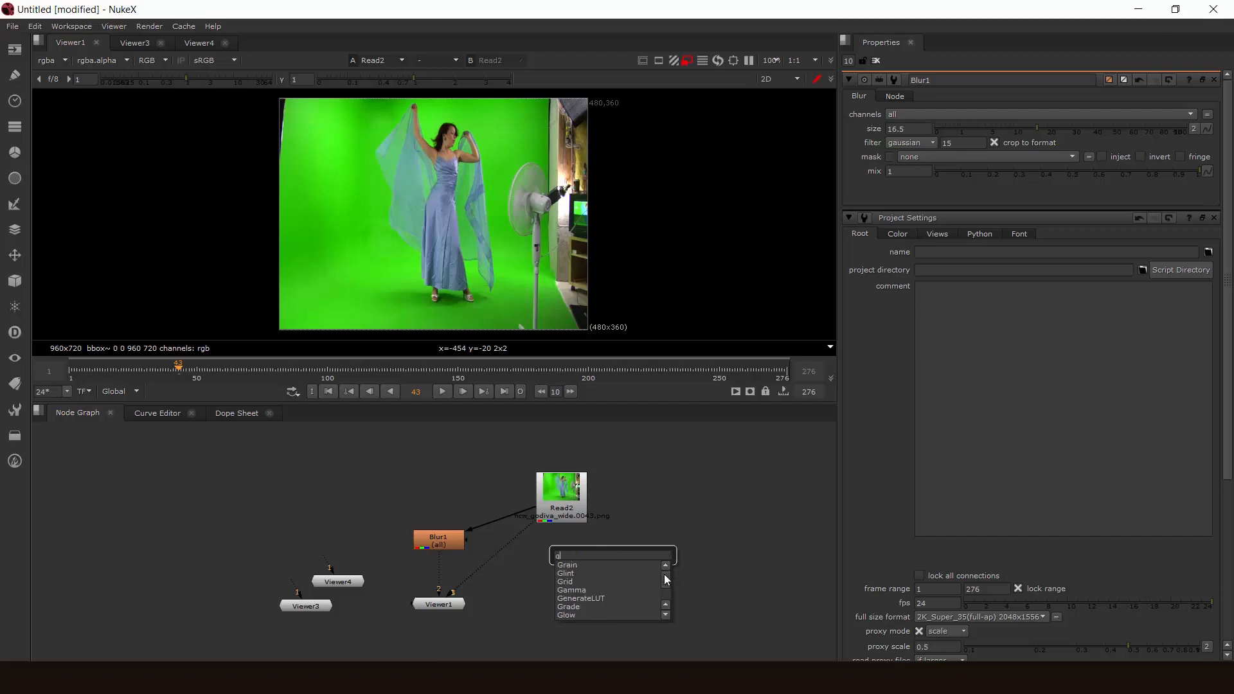
scroll(665, 573, "down", 2)
scroll(660, 573, "up", 2)
left_click(610, 566)
- Add a second unconnected Grain node to the node graph, just below Read2 and beside the first Grain node
left_click(657, 525)
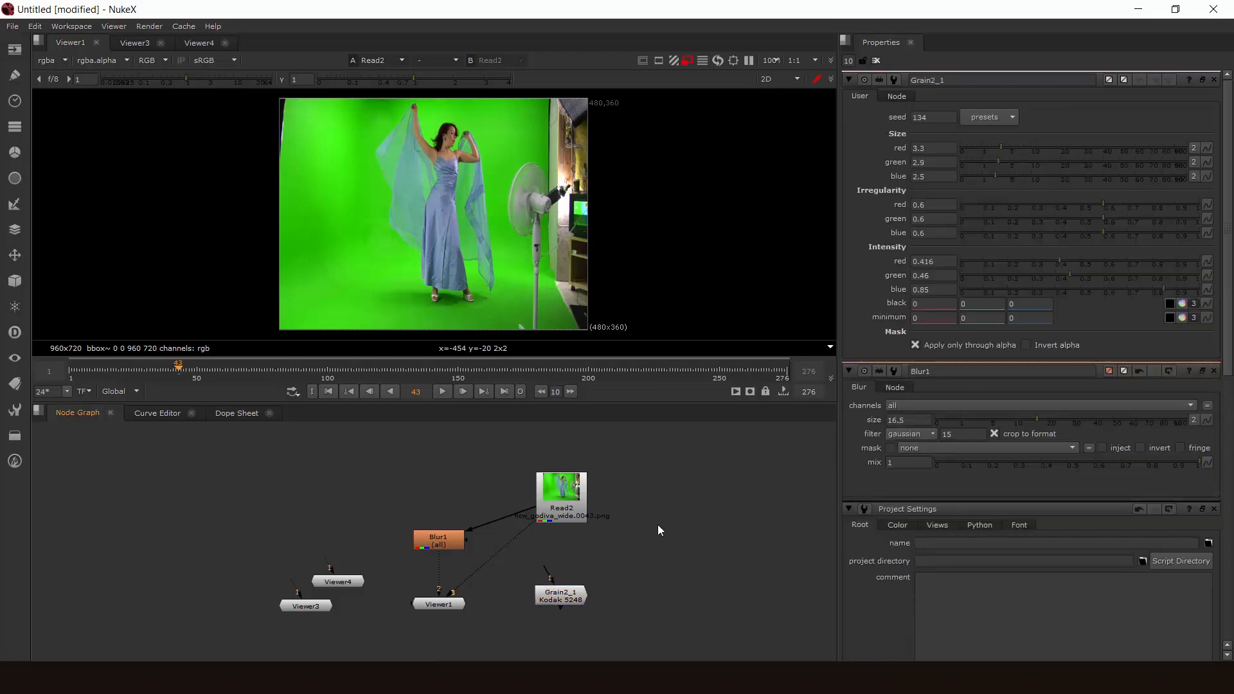
key("Tab")
type("g")
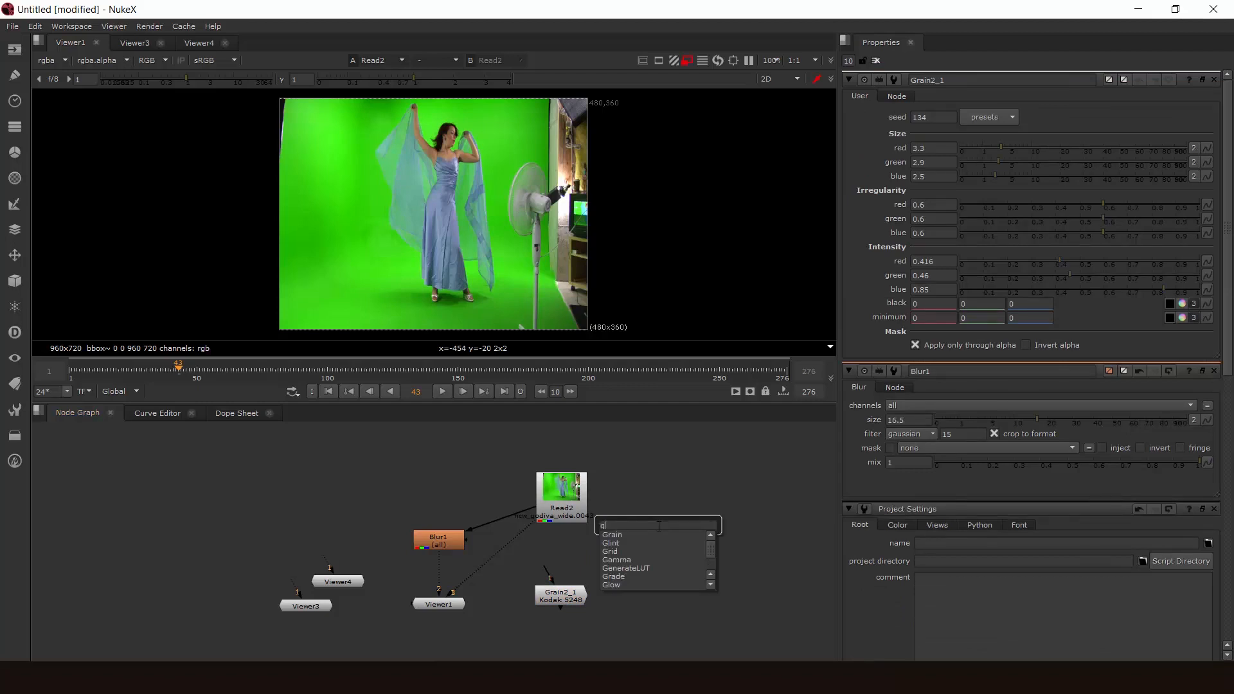
key("Return")
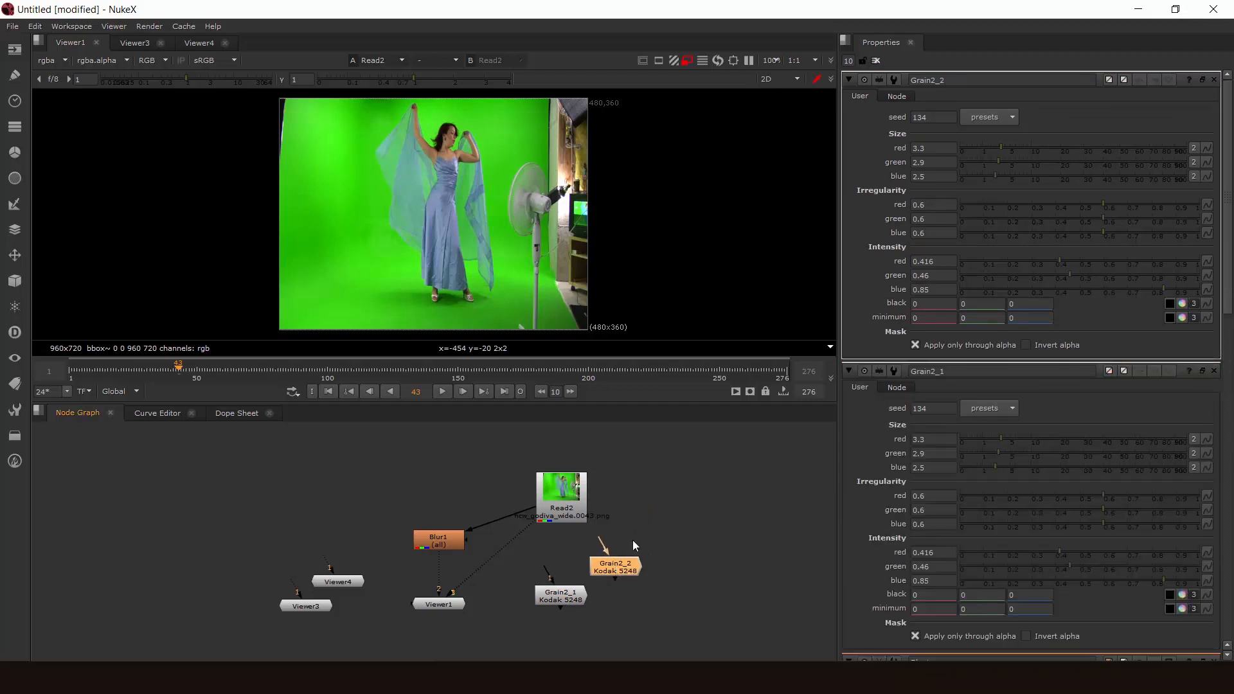
- Add an unconnected Text node on the right of Read2 in the node graph and clear the selection
key("Tab")
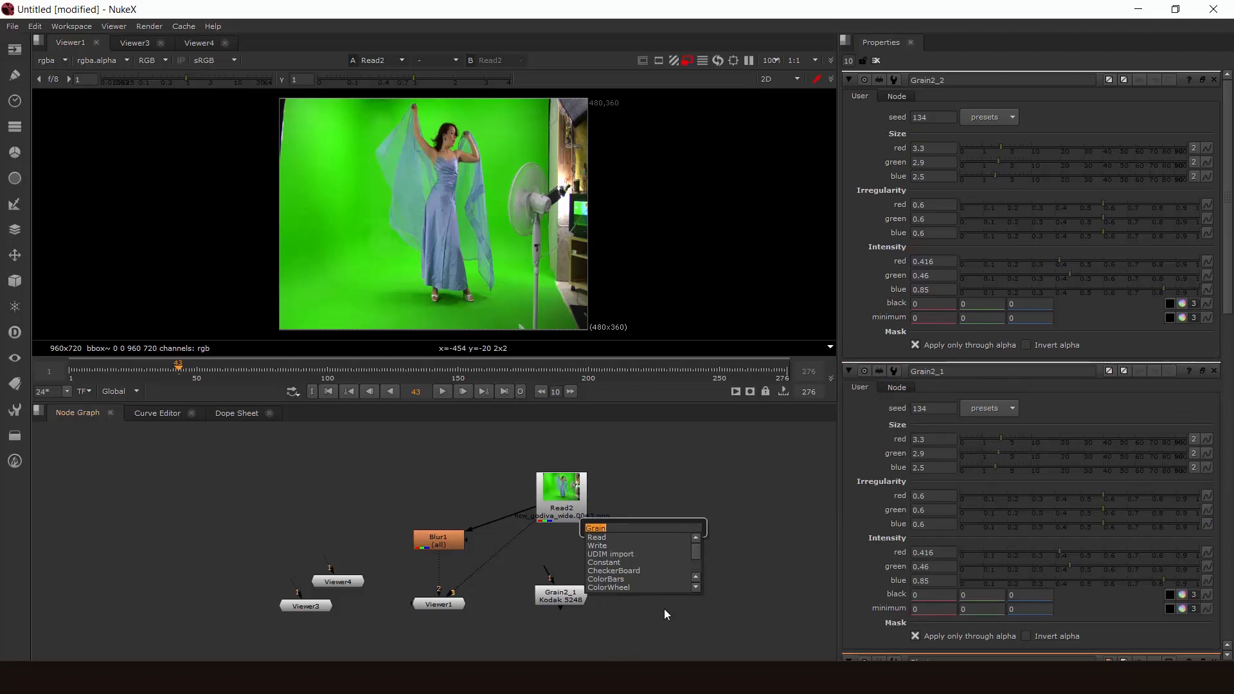
type("t")
key("Return")
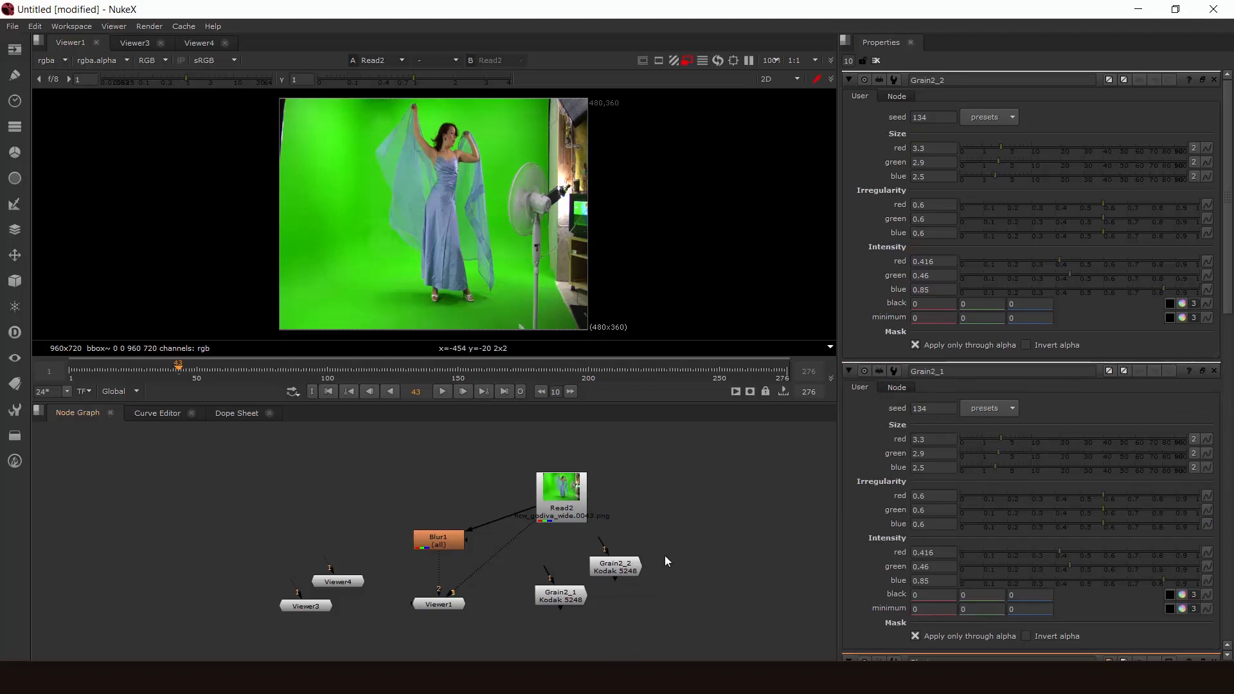
left_click_drag(666, 532, 707, 521)
left_click(700, 493)
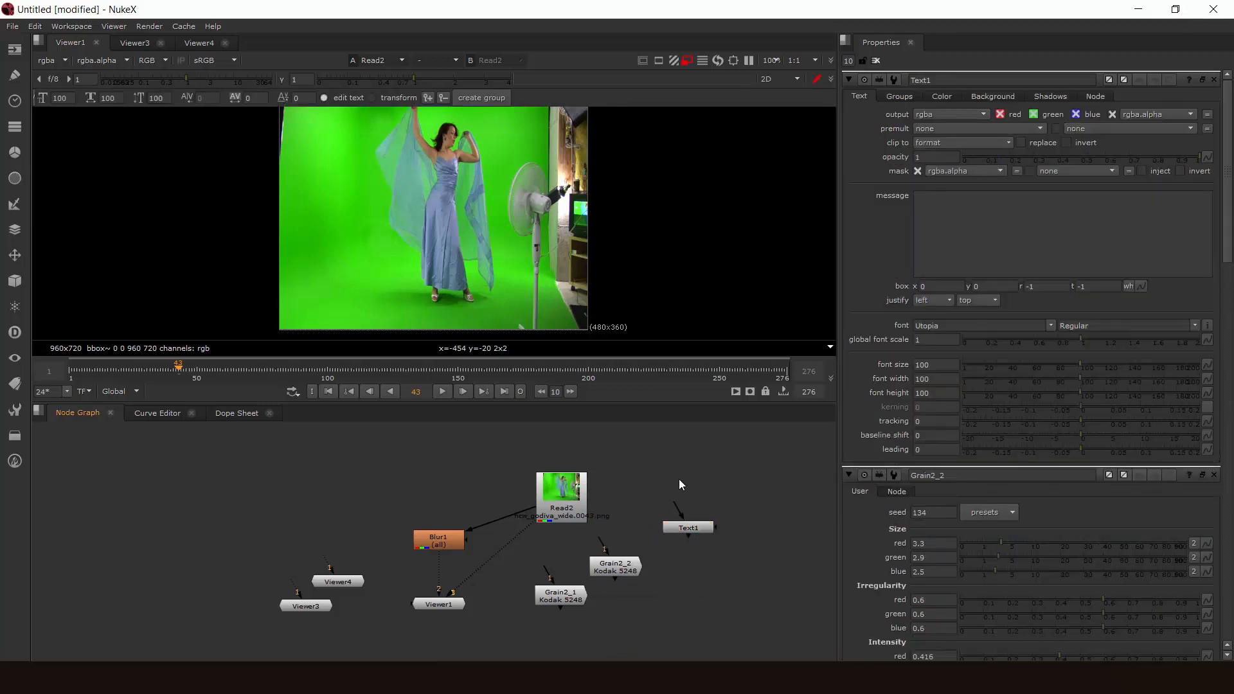
- Add an unconnected Histogram node above the Text node and nudge it slightly down
key("Tab")
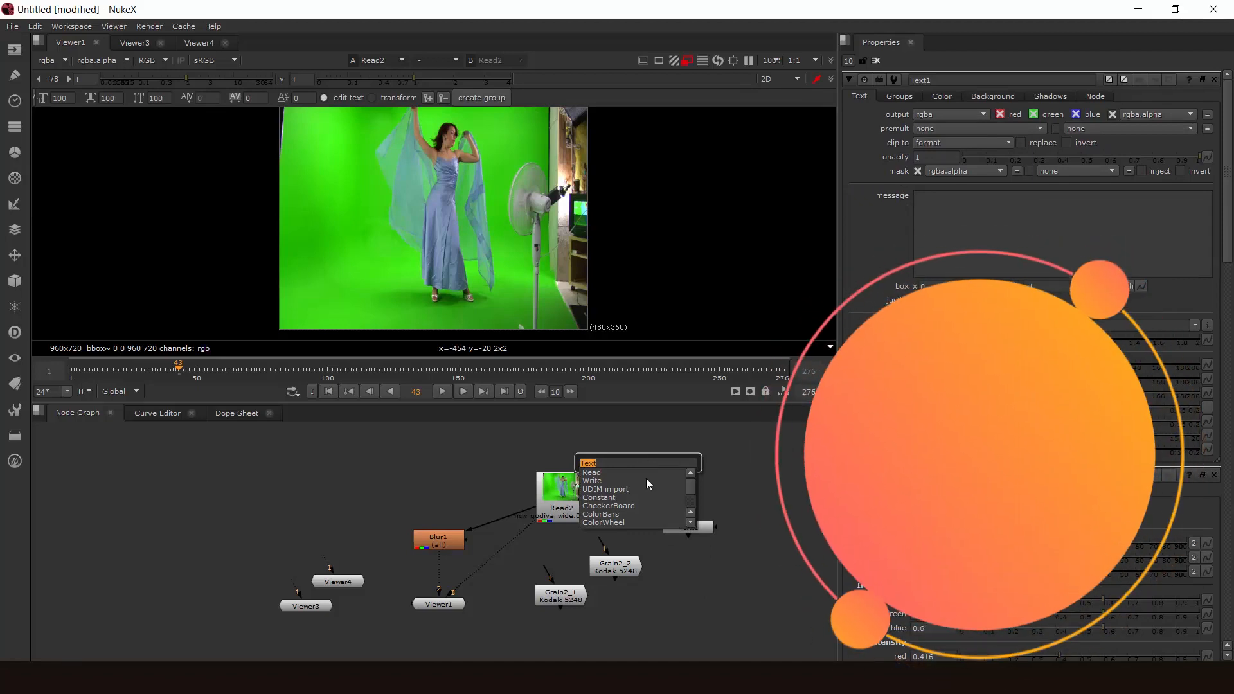
type("h")
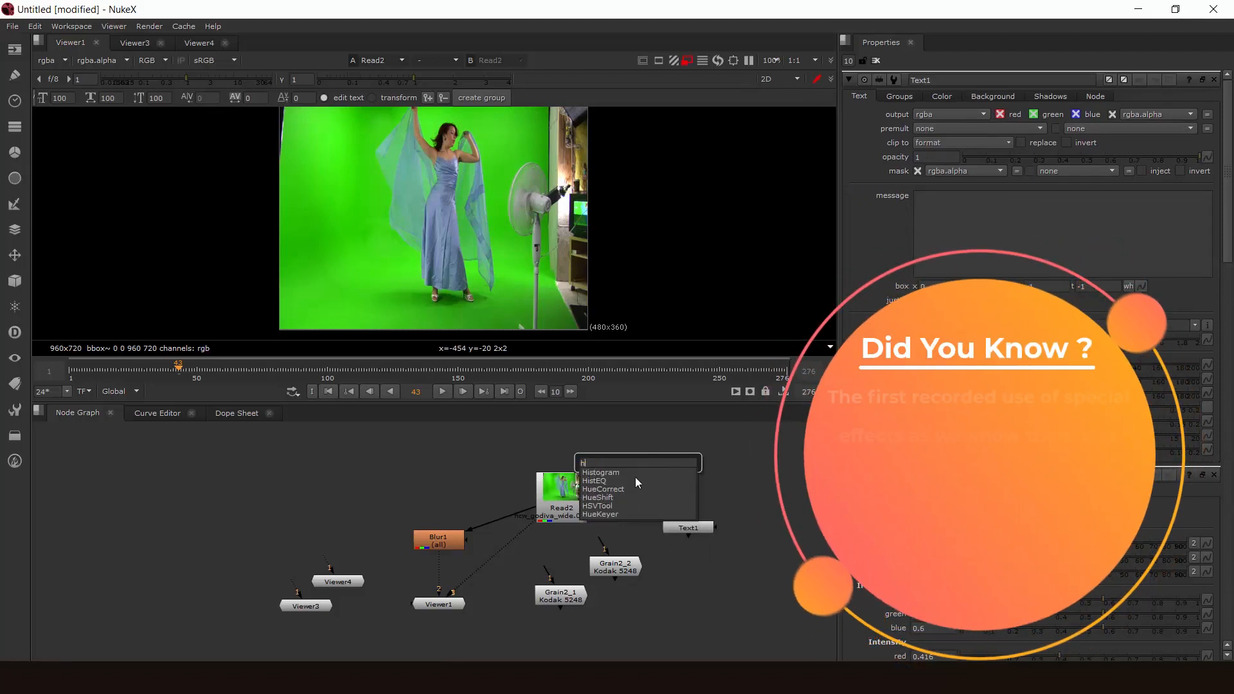
left_click(648, 472)
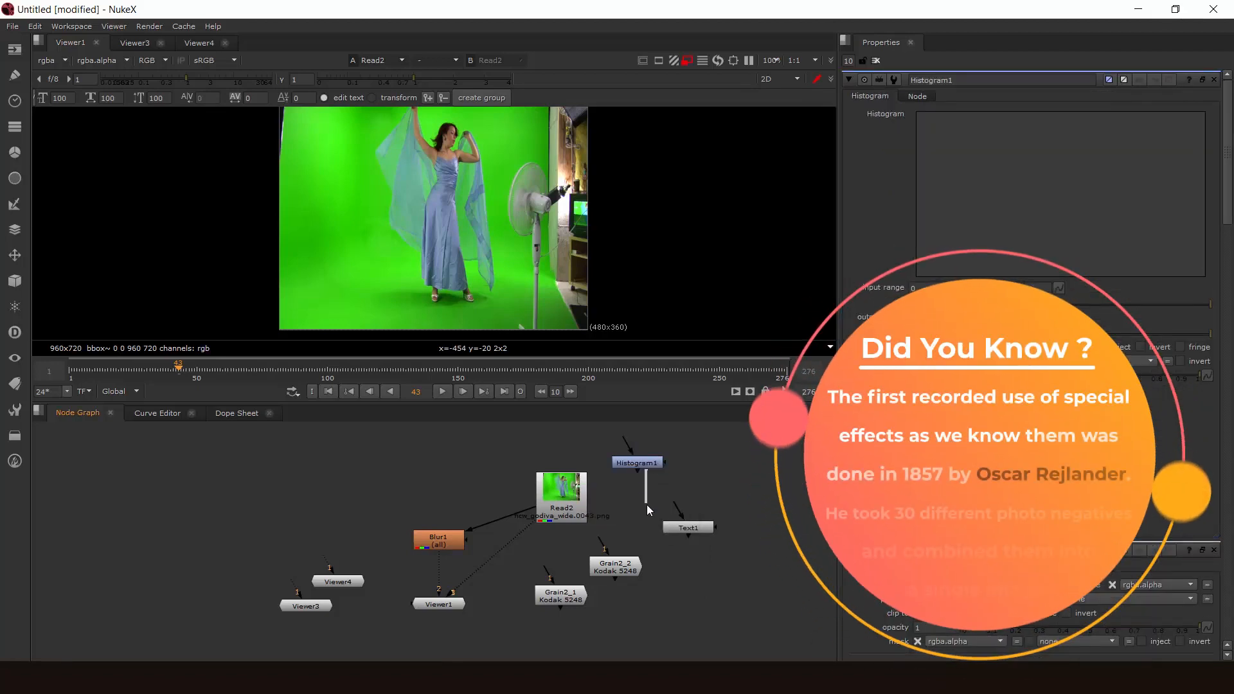
mouse_move(648, 468)
left_mouse_down()
mouse_move(647, 485)
mouse_move(646, 474)
left_mouse_up()
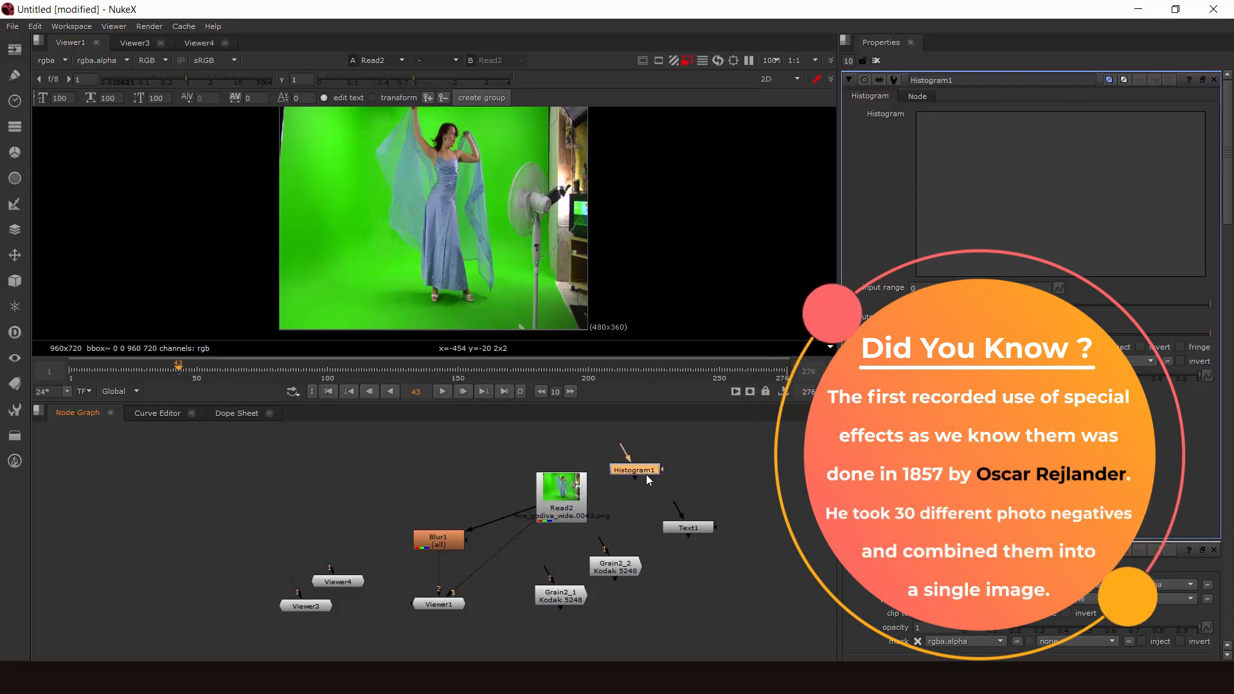
- Add an unconnected HistEQ node in the free space on the right of the Histogram node
left_click(707, 460)
middle_click_drag(725, 494, 617, 515)
key("Tab")
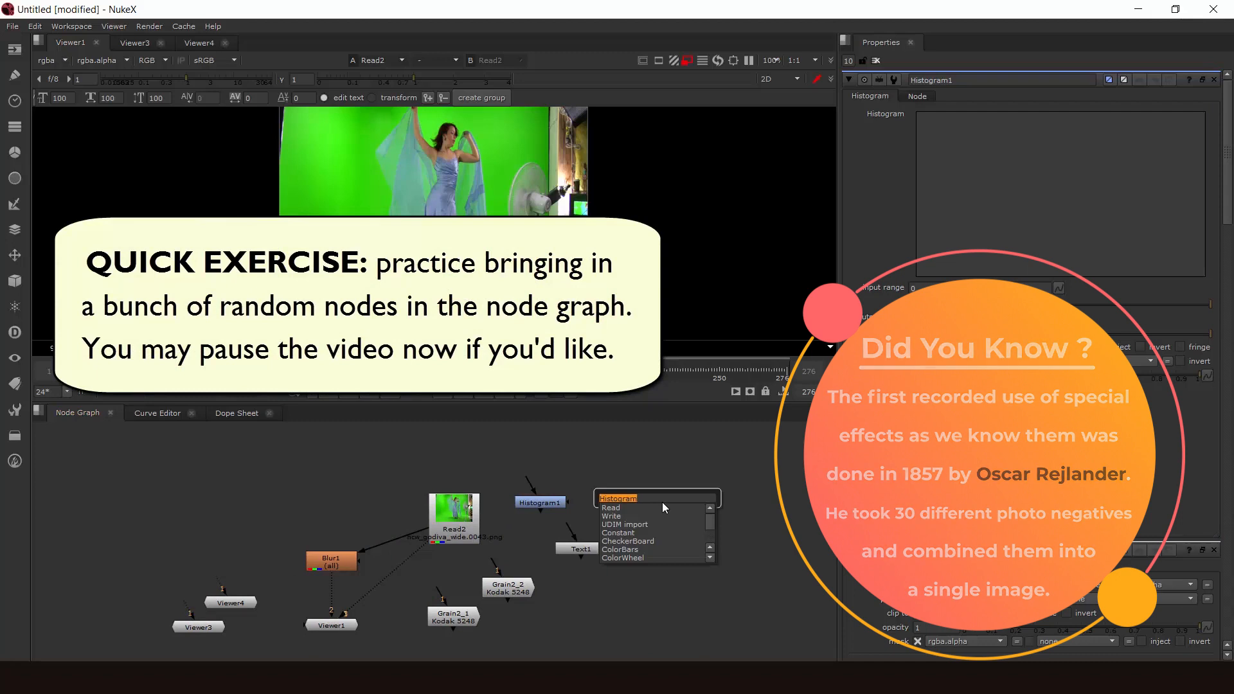
type("histeq")
key("Return")
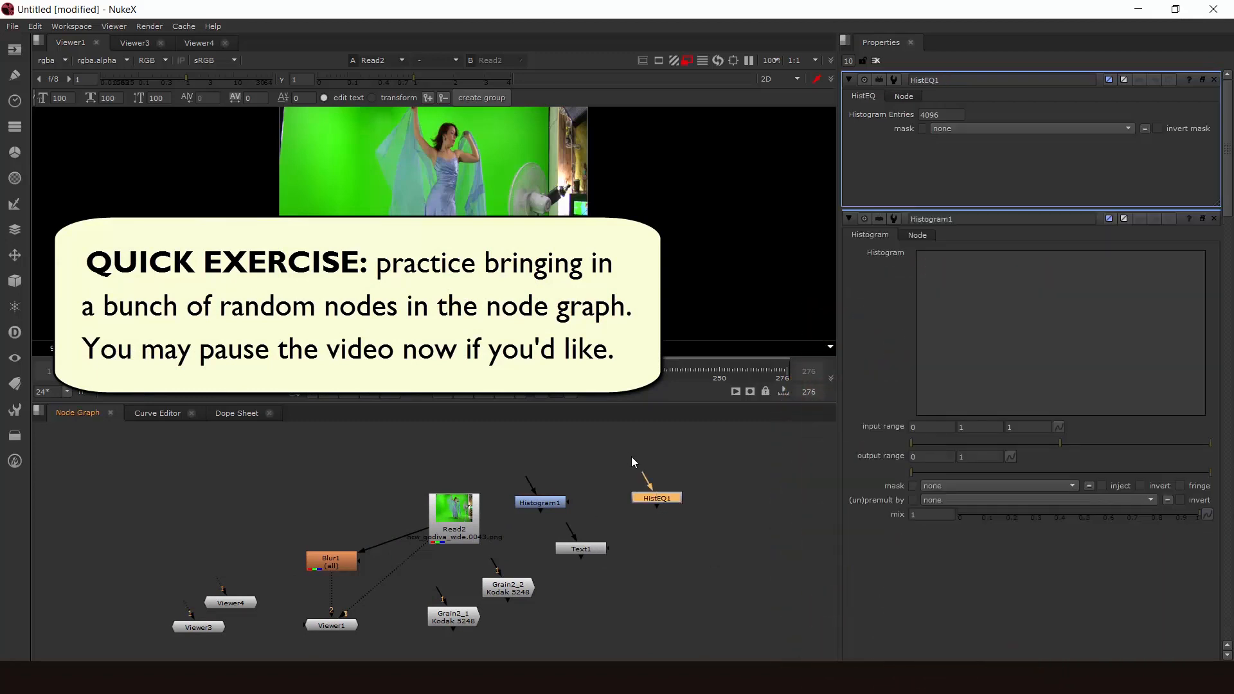
- Deselect the HistEQ node and add an unconnected Invert node above the Histogram node
middle_click_drag(631, 462, 673, 503)
left_click(615, 480)
key("Tab")
type("i")
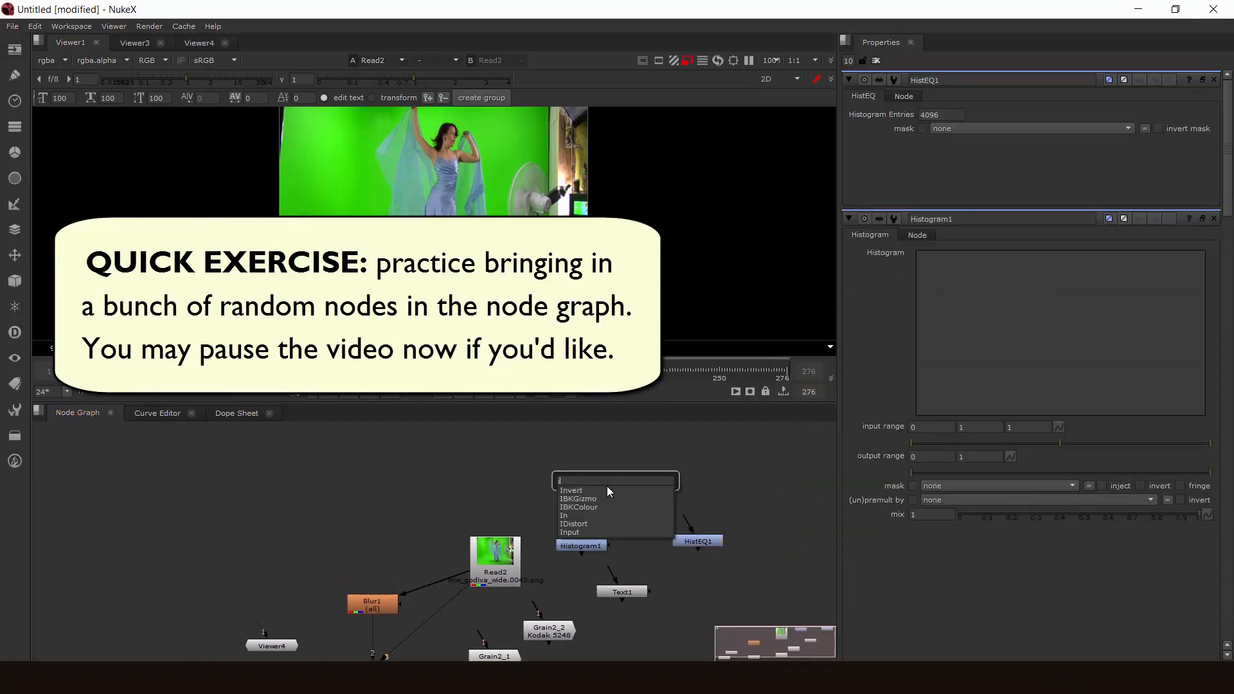
key("Return")
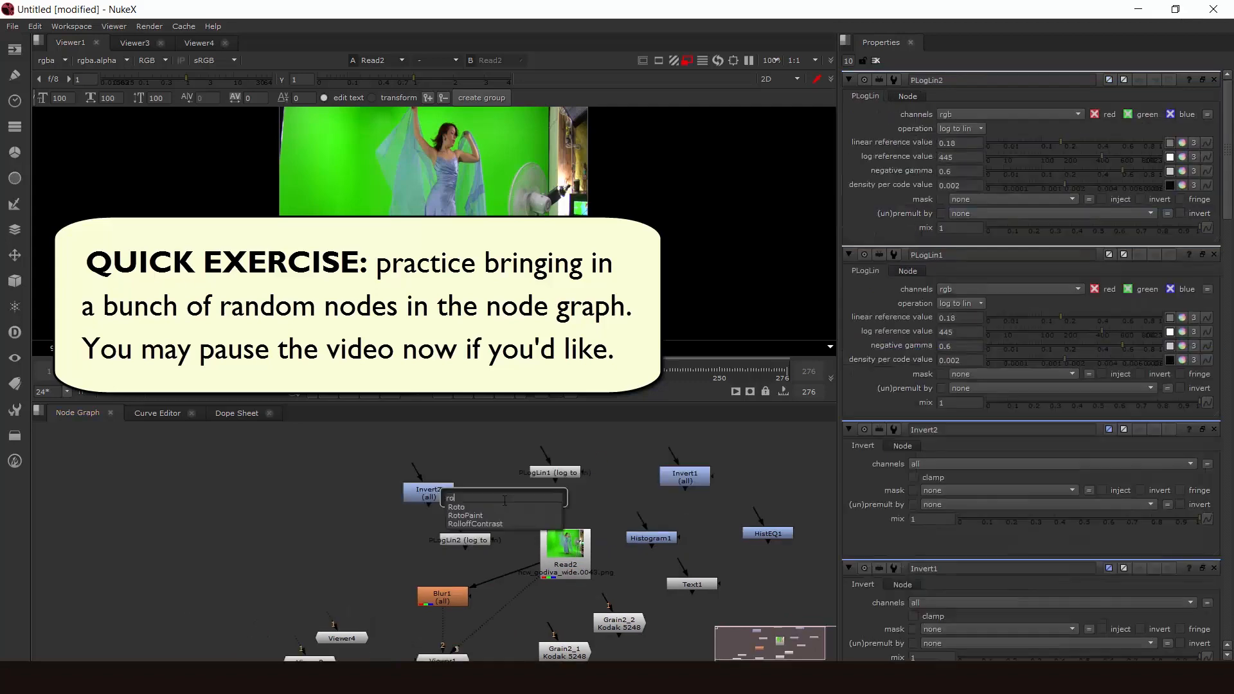
- Add an unconnected Roto node in the upper part of the node graph, between Invert2 and PLogLin1
key("Tab")
type("Roto")
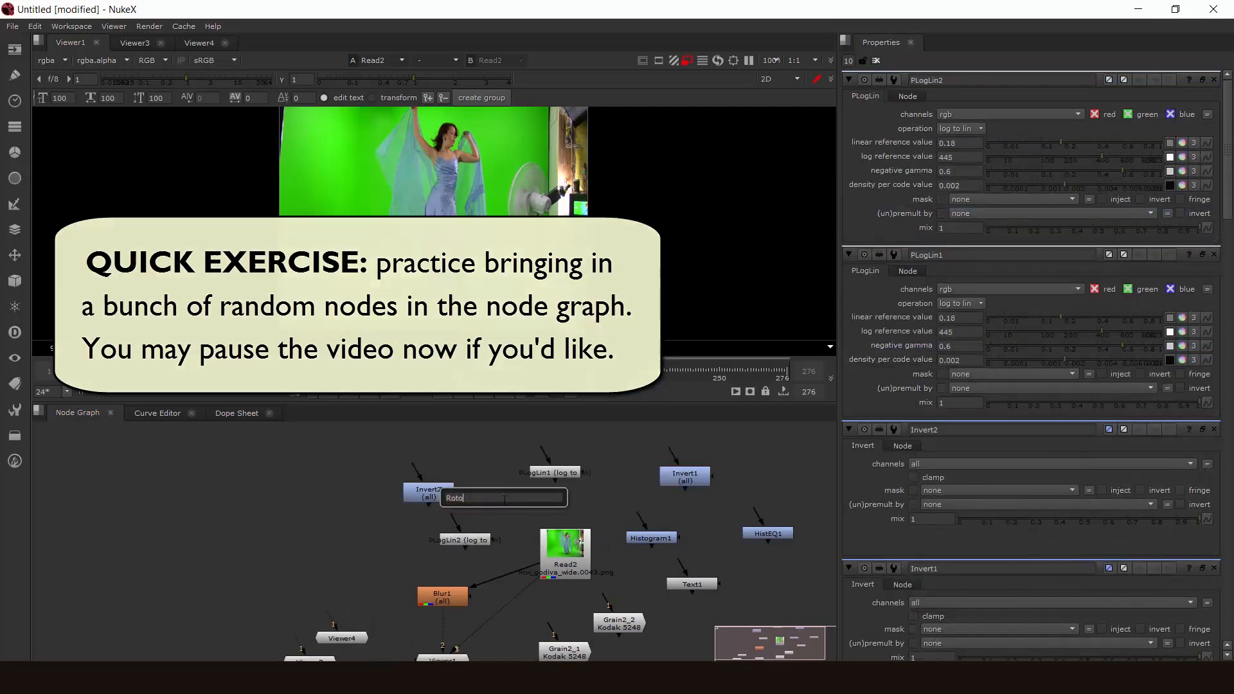
key("Return")
- Enlarge the node graph pane by raising the divider below the viewer's timeline
middle_click_drag(580, 502, 560, 526)
scroll(558, 524, "up", 6)
scroll(588, 550, "down", 5)
middle_click_drag(559, 568, 549, 505)
left_click_drag(576, 403, 532, 367)
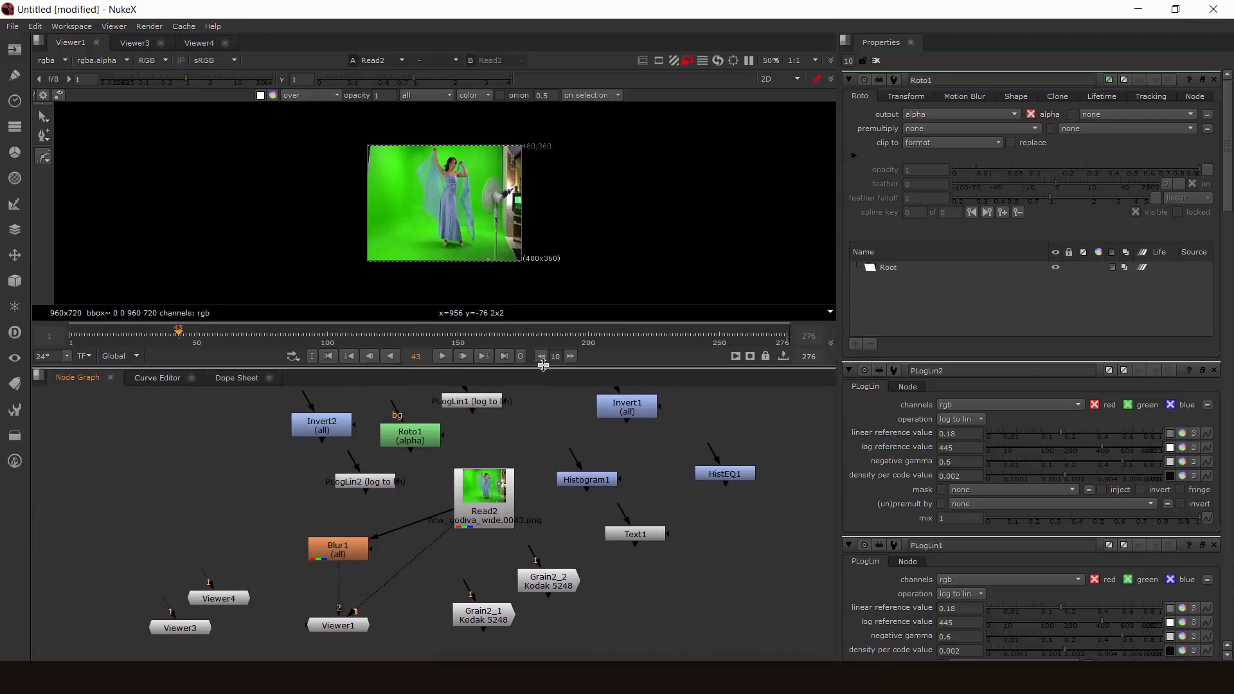
middle_click_drag(558, 416, 603, 434)
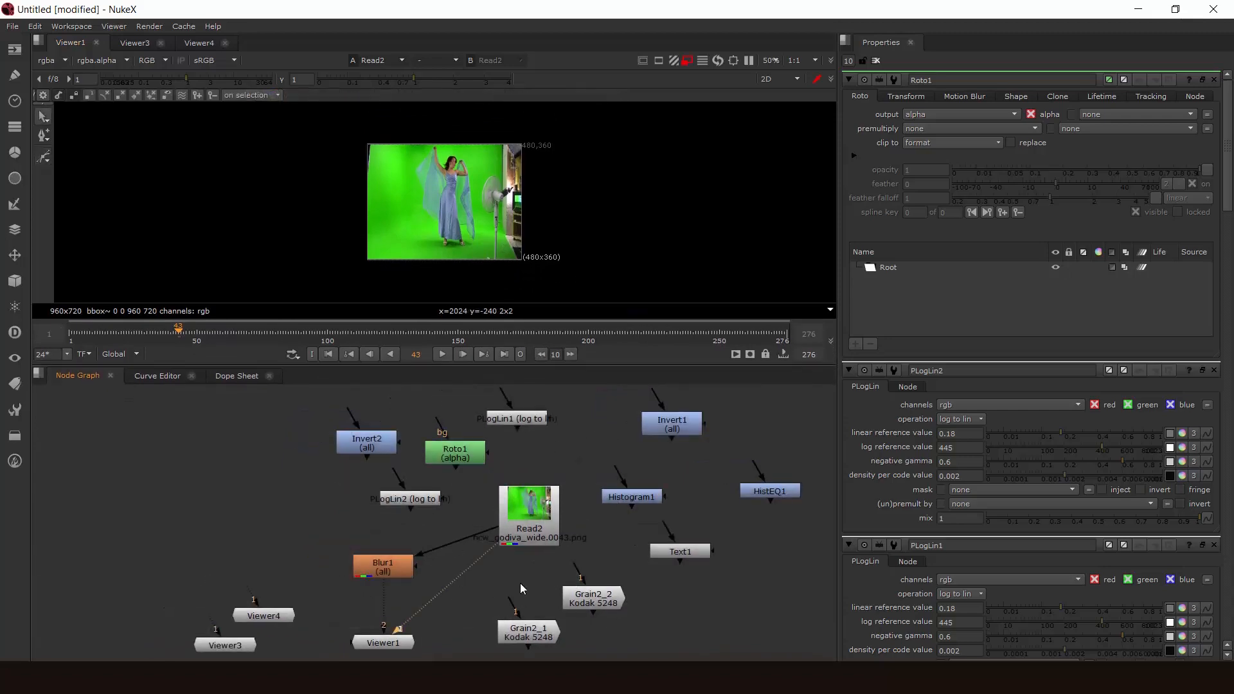
- Maximize the node graph pane, frame all of its nodes and restore the normal layout
key("space")
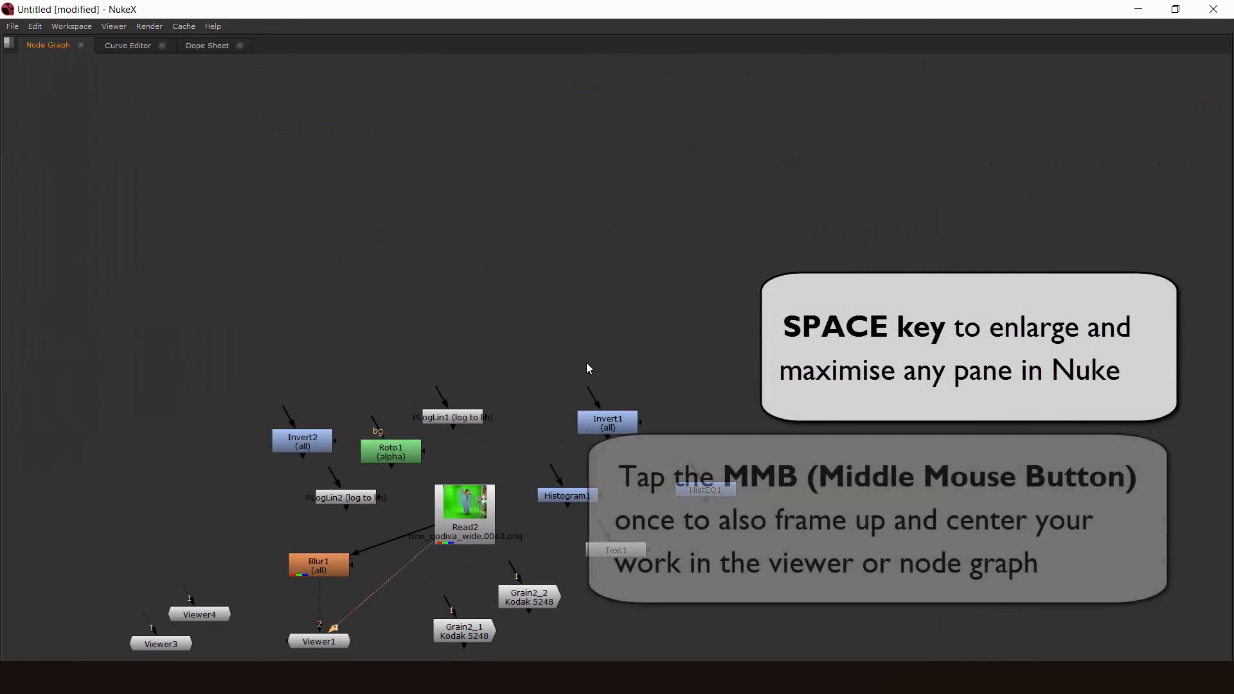
middle_click(587, 364)
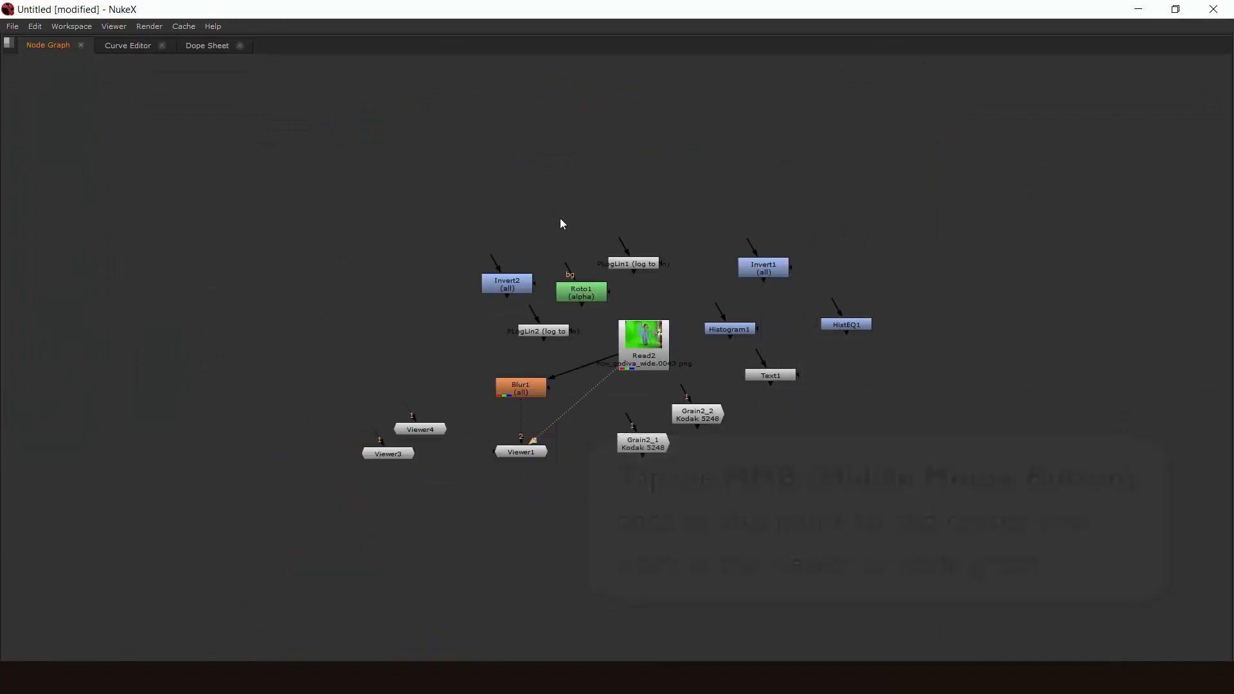
key("space")
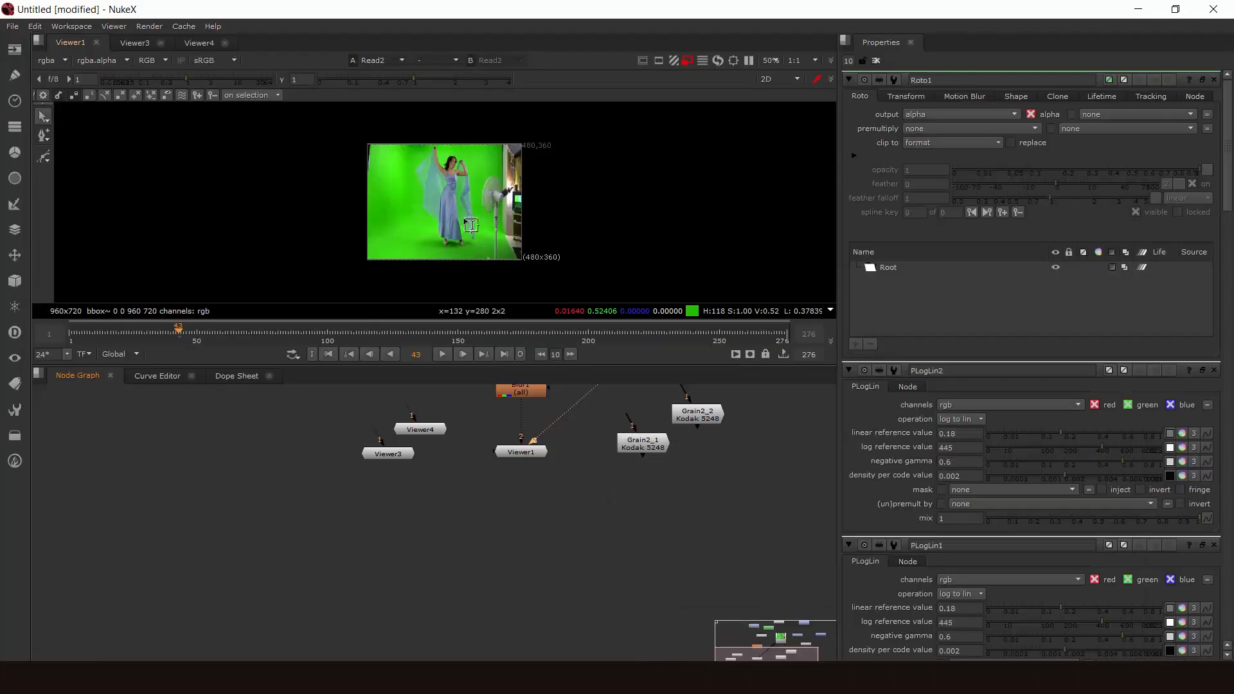
- Maximize Viewer1 and restore it, and toggle the enlarged view of the Properties pane and the node toolbar the same way
key("space")
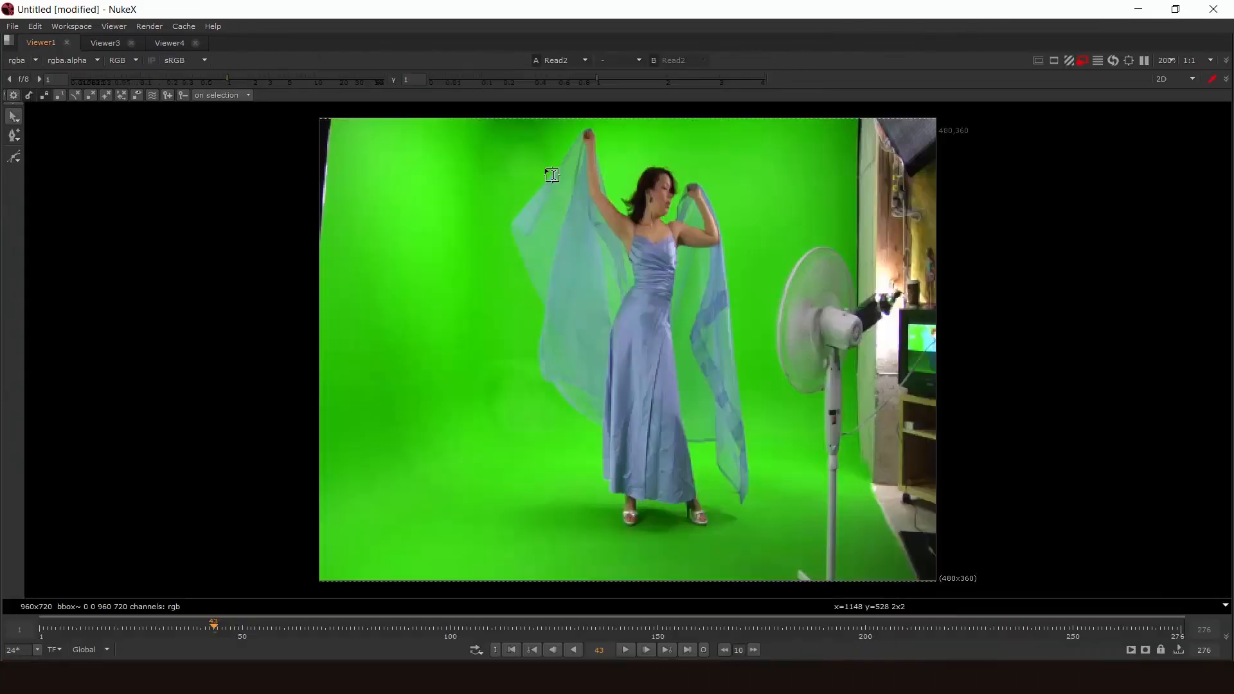
key("space")
key("space")
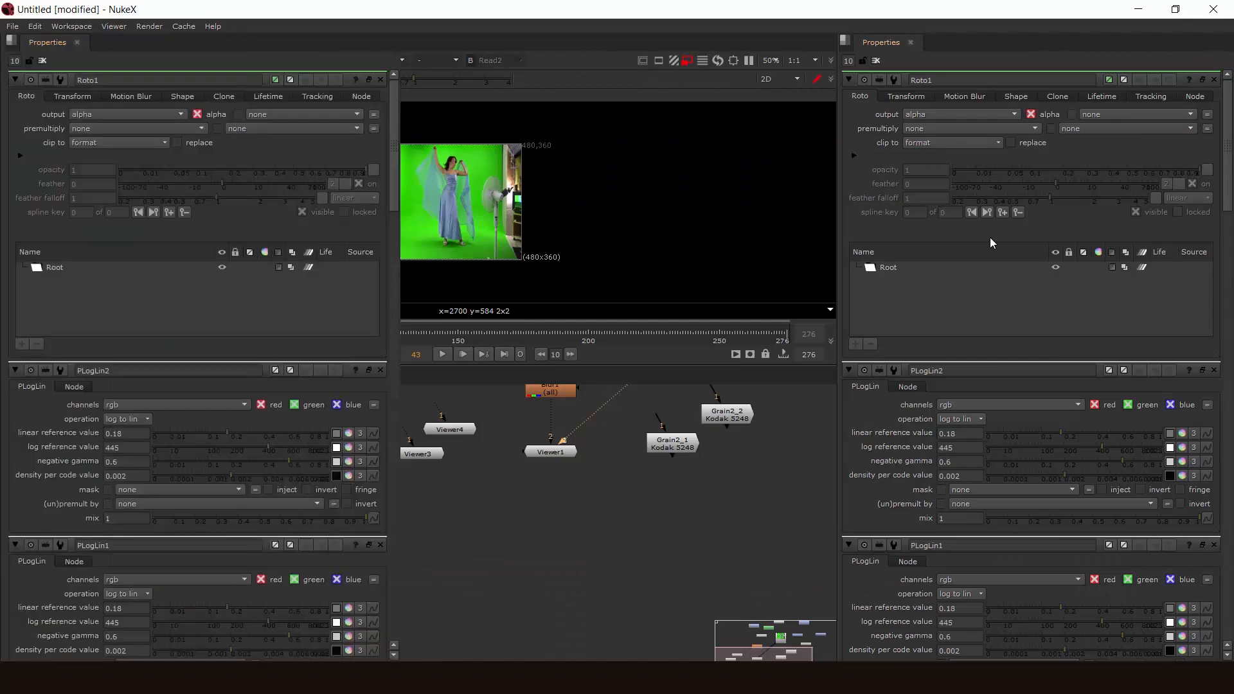
key("space")
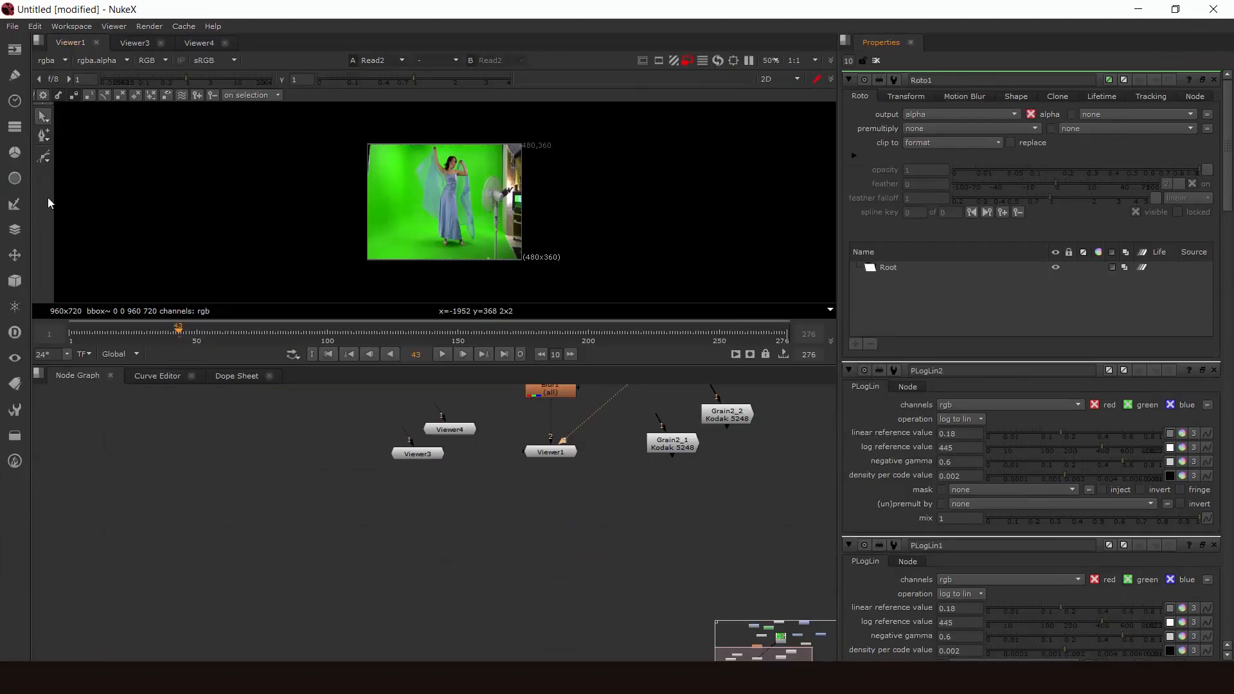
key("space")
key("space")
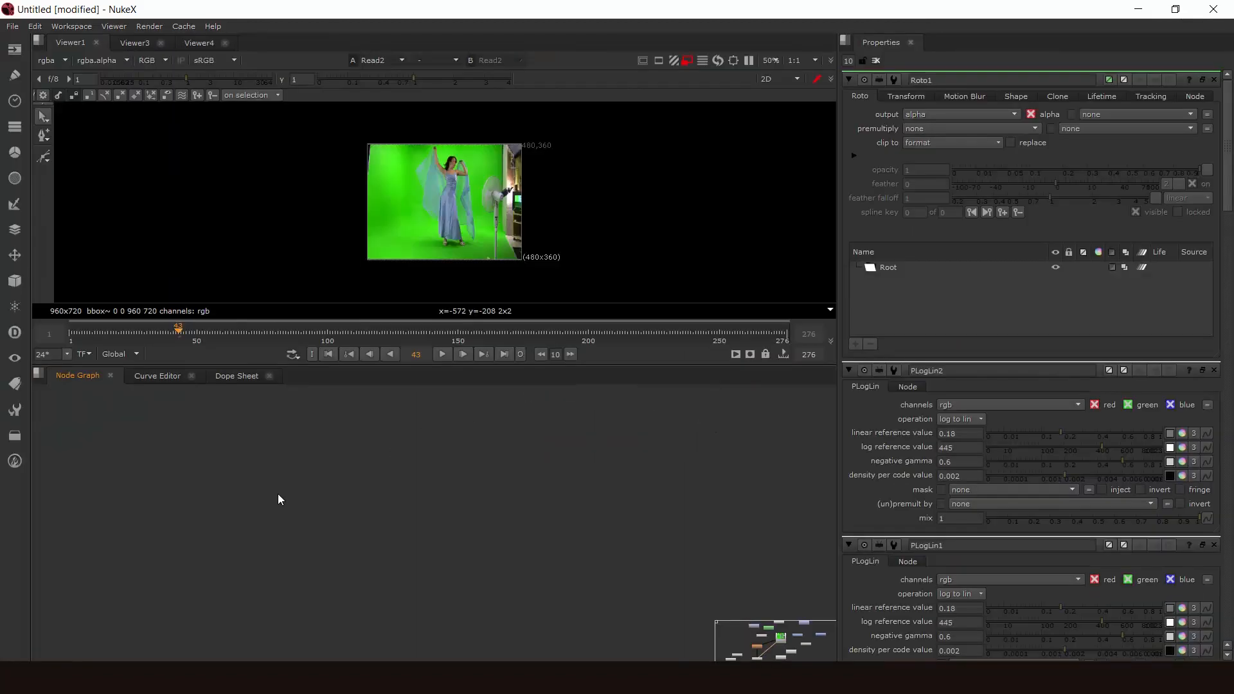
- Look around the Curve Editor graph, view the Dope Sheet and return to the Curve Editor
left_click(159, 376)
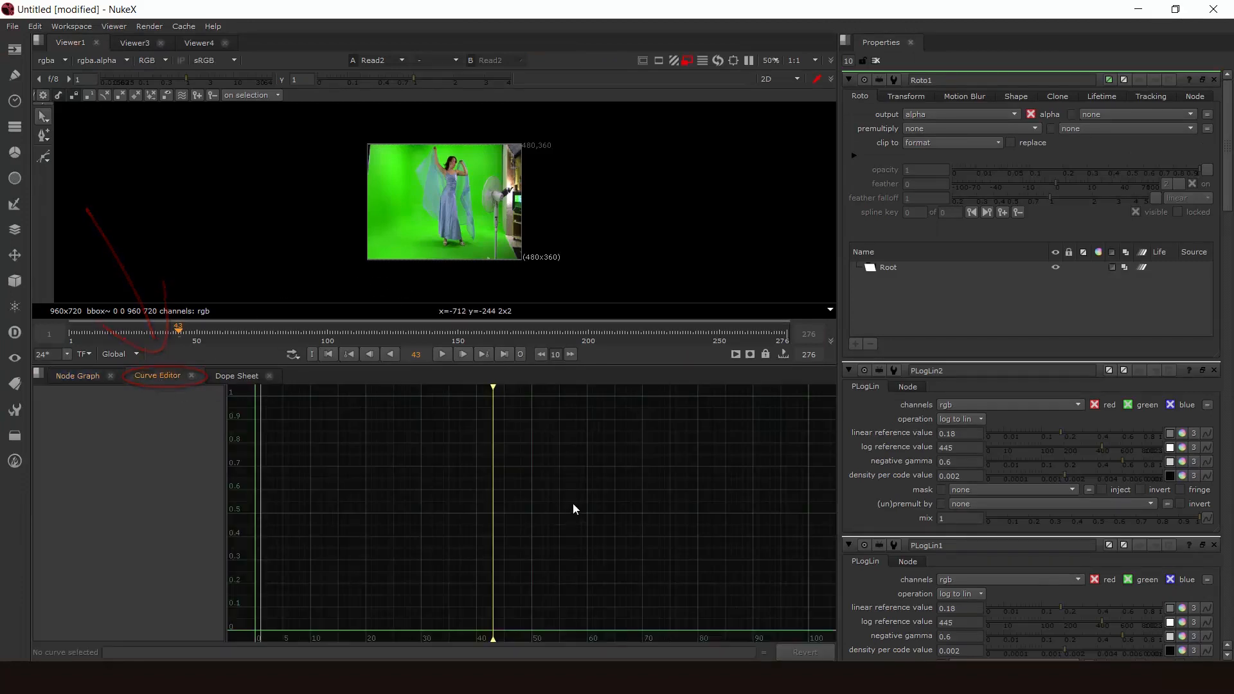
mouse_move(466, 510)
middle_mouse_down()
mouse_move(676, 490)
mouse_move(537, 543)
mouse_move(623, 518)
mouse_move(635, 565)
middle_mouse_up()
middle_click_drag(467, 572, 332, 461)
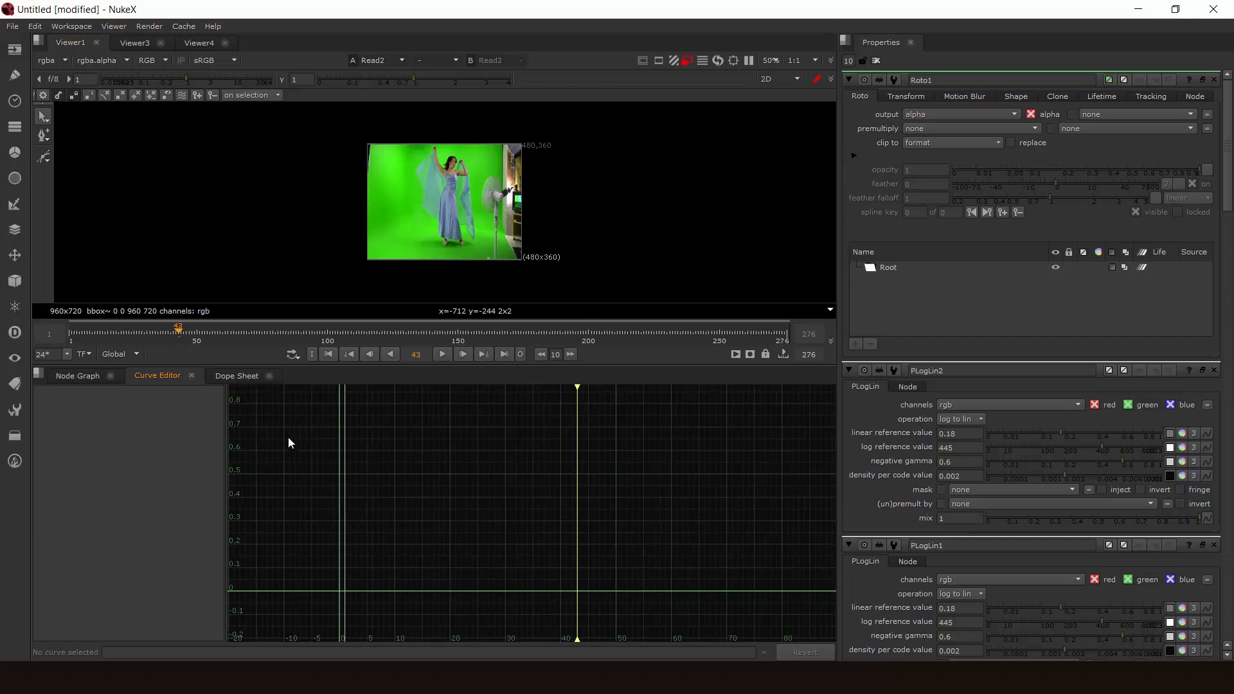
middle_click_drag(343, 456, 344, 498)
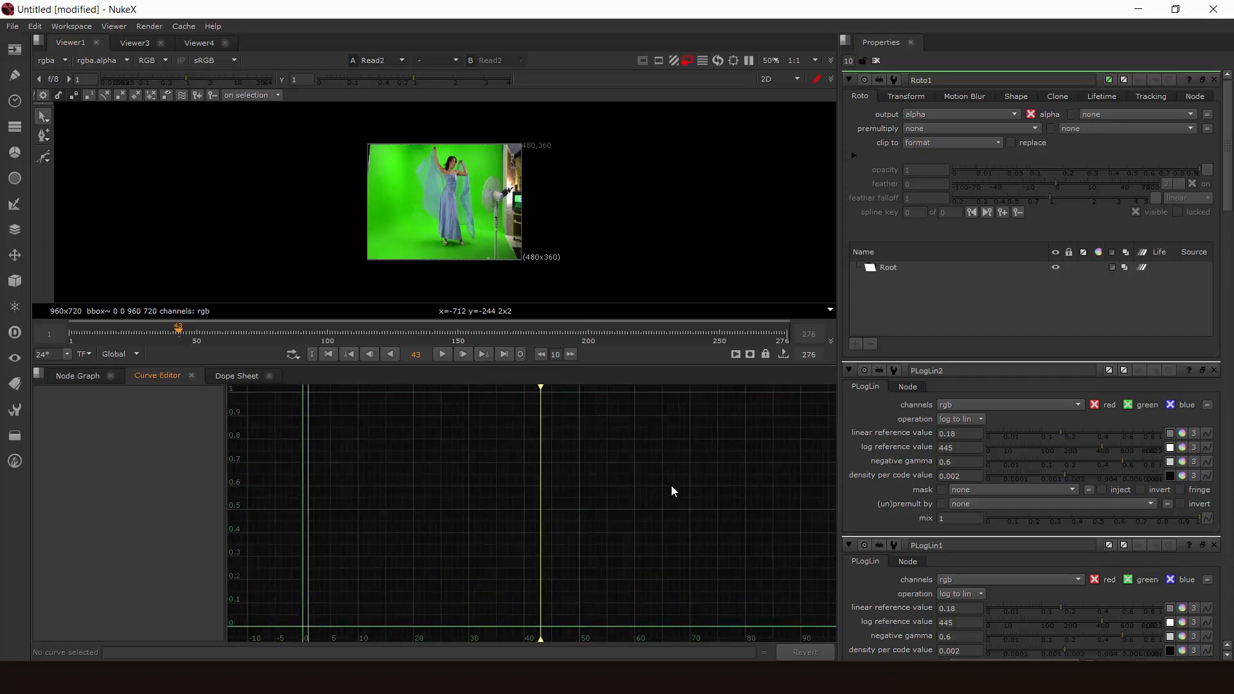
left_click(236, 377)
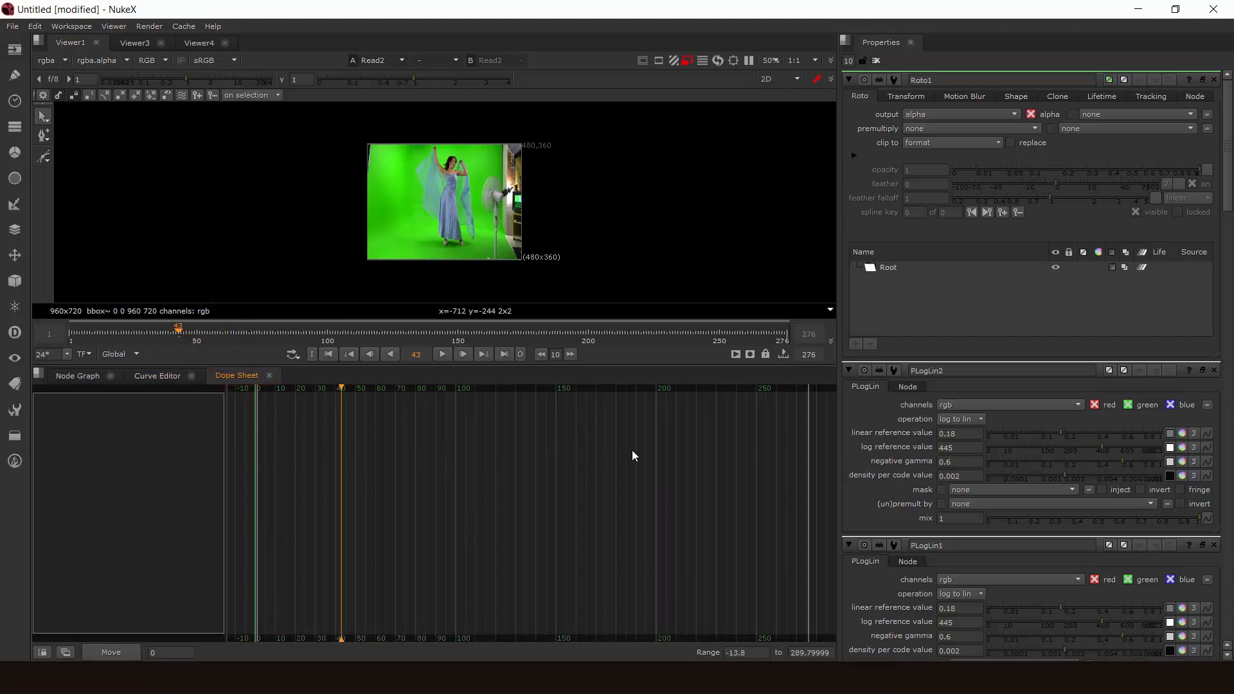
left_click(168, 379)
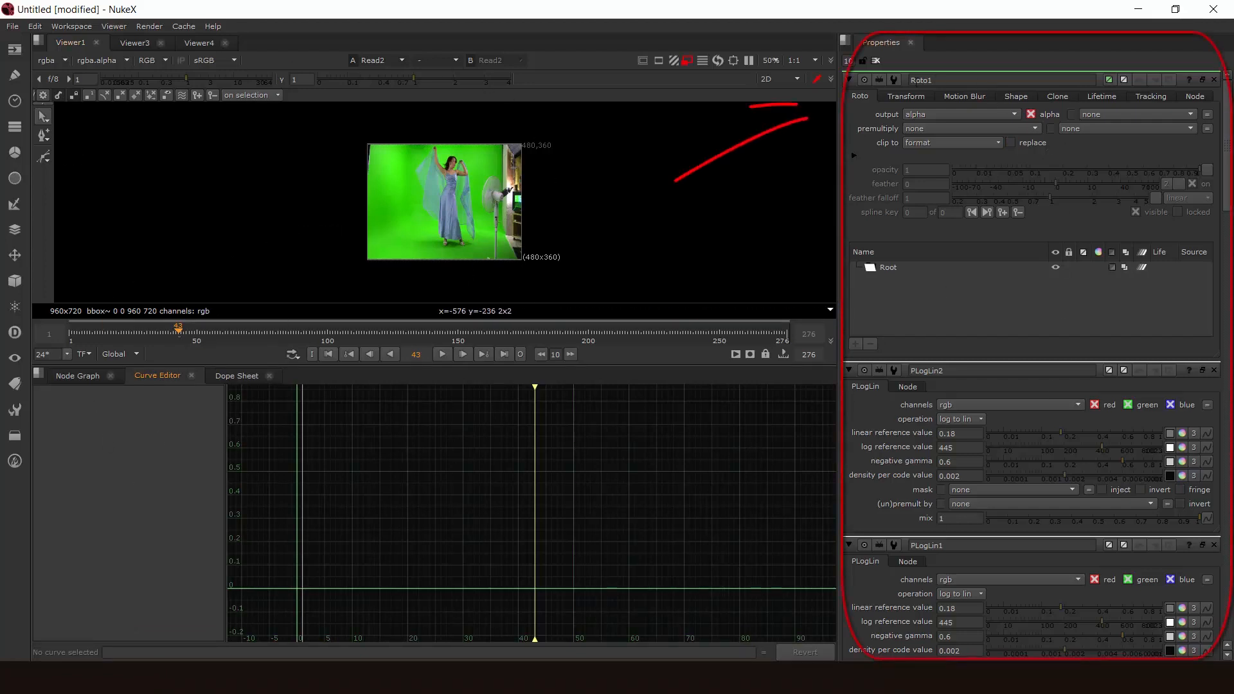
- Return to the node graph and add an unconnected Transform node above HistEQ1
left_click(78, 376)
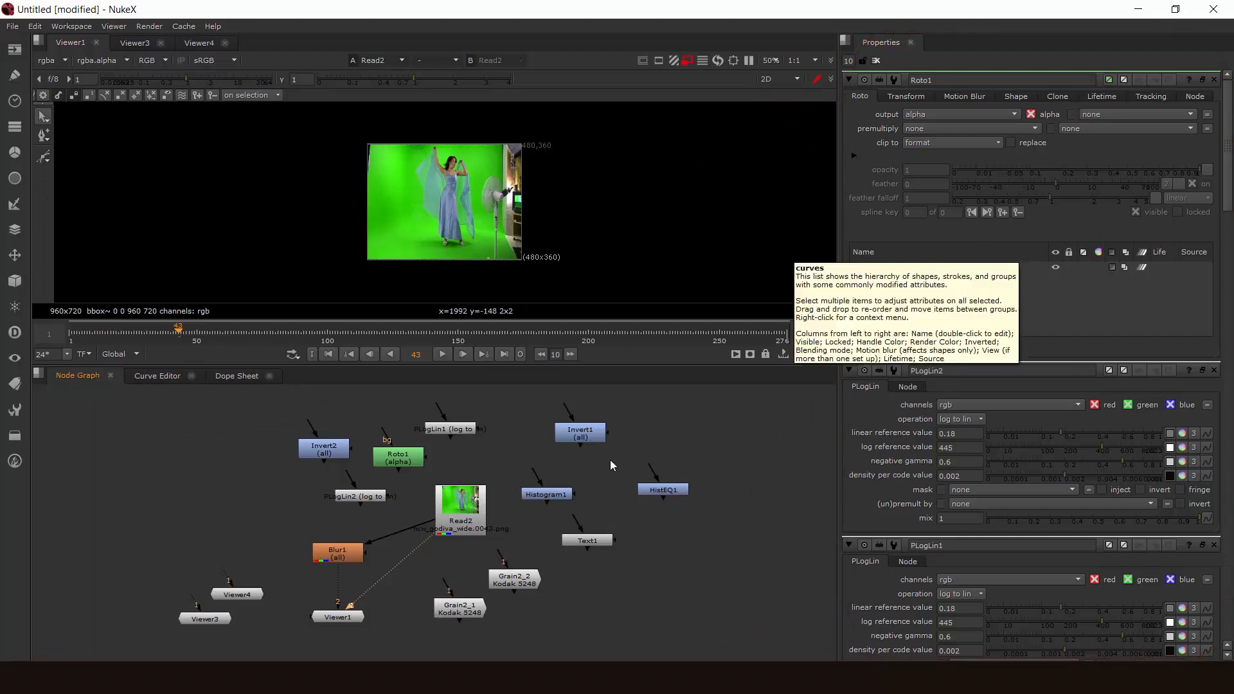
middle_click_drag(692, 435, 615, 452)
key("Tab")
type("tr")
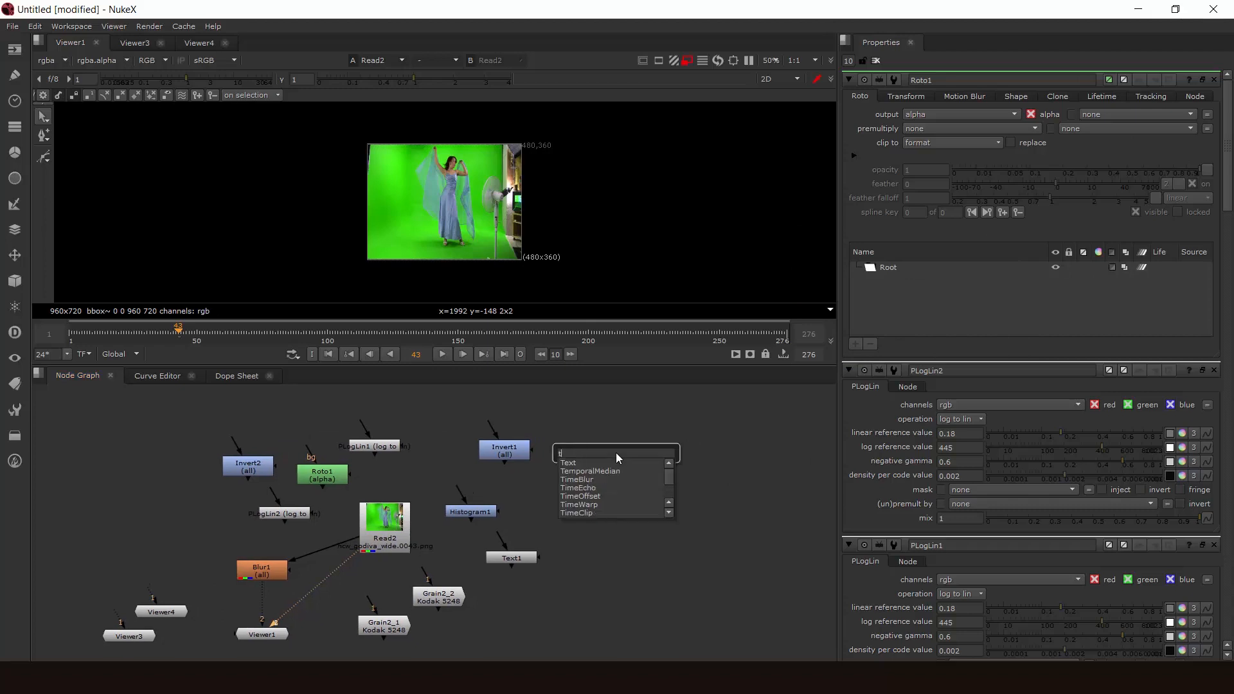
key("Down")
key("Down")
key("Return")
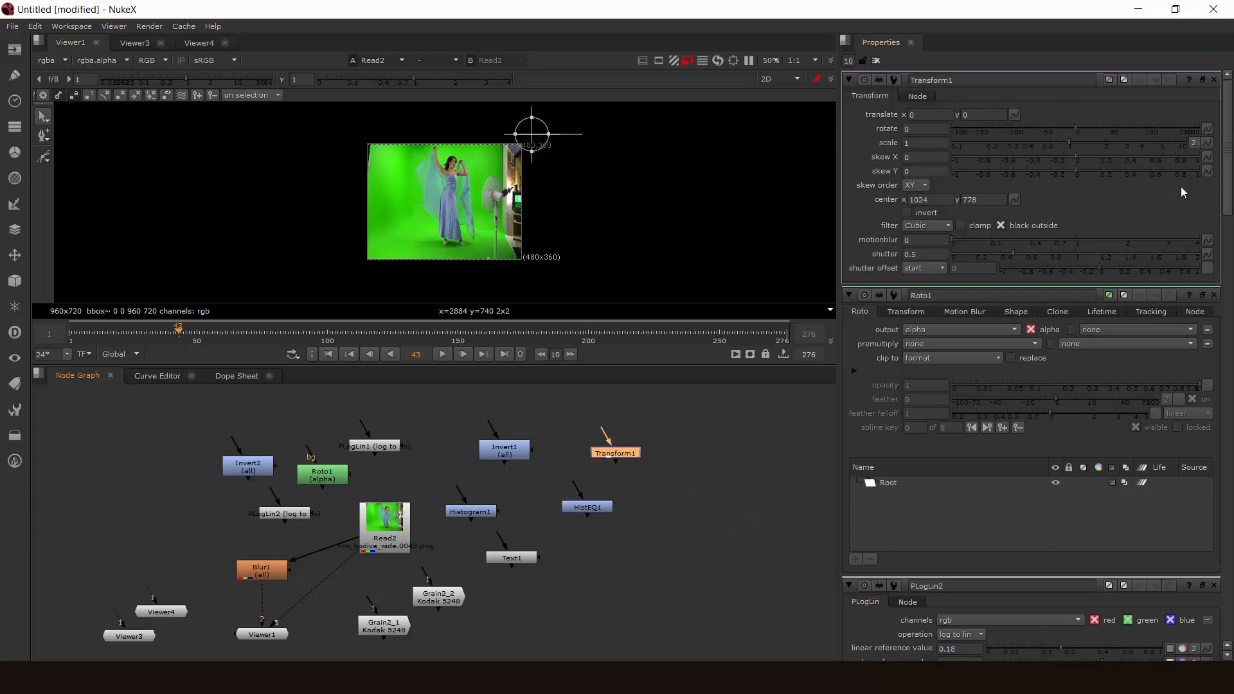
- Set the maximum number of node panels shown in Properties to 5
left_click_drag(1228, 207, 1216, 103)
left_click(848, 61)
key("Return")
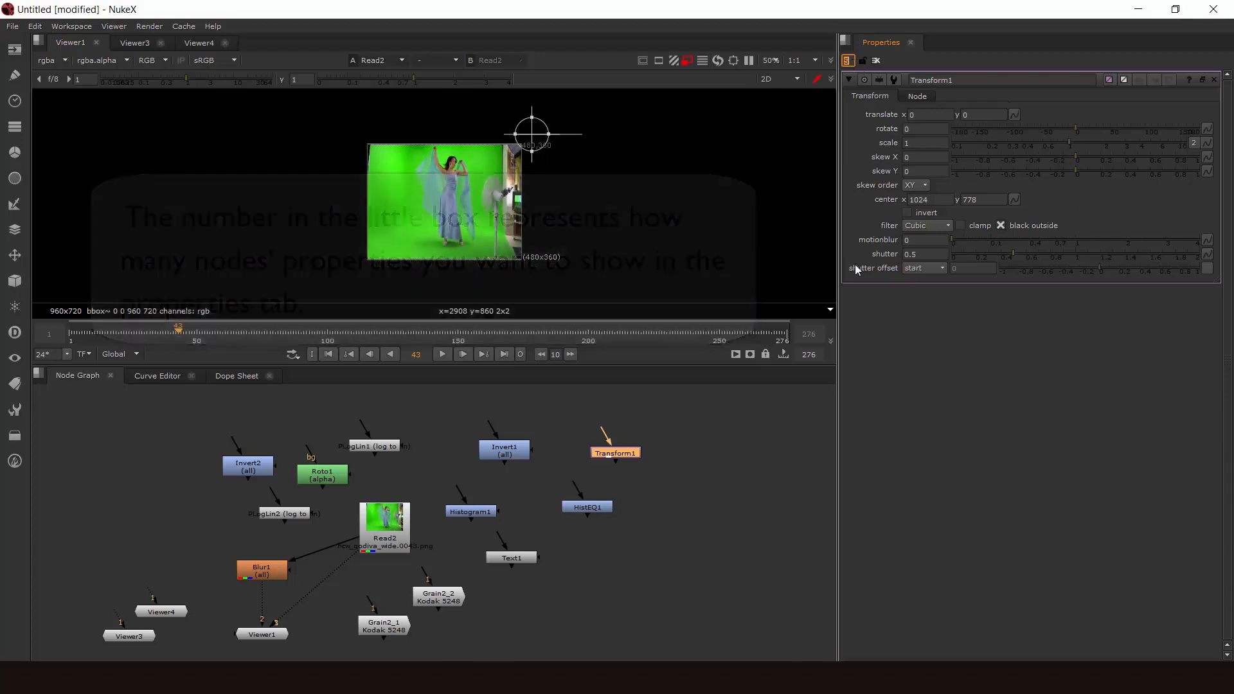
left_click(538, 474)
- Open the properties of the Invert1, HistEQ1, Histogram1 and Text1 nodes one after another
left_click(499, 452)
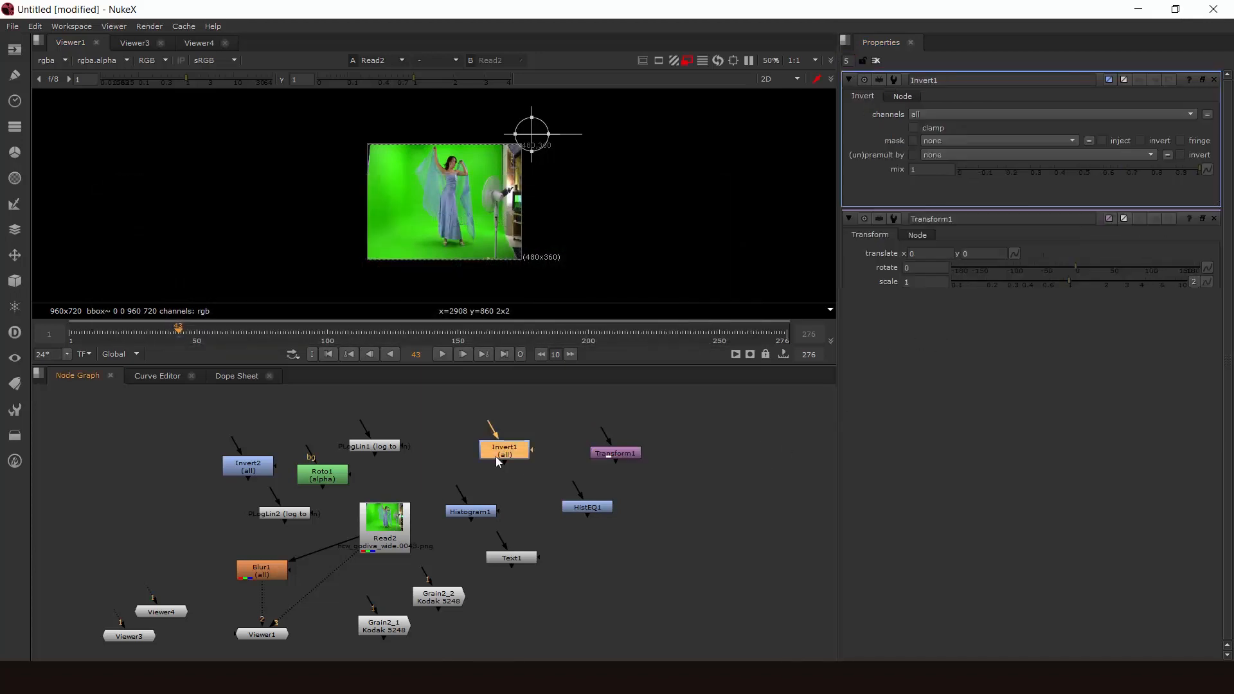
left_click(577, 509)
left_click(471, 510)
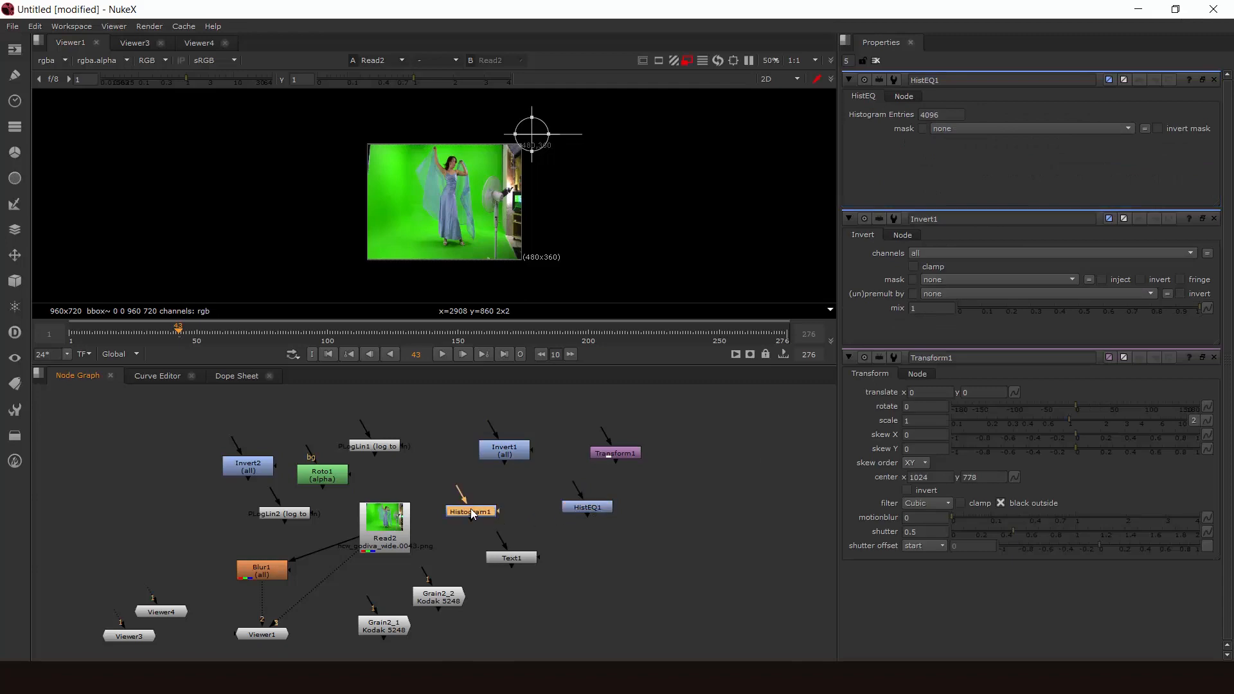
left_click(507, 558)
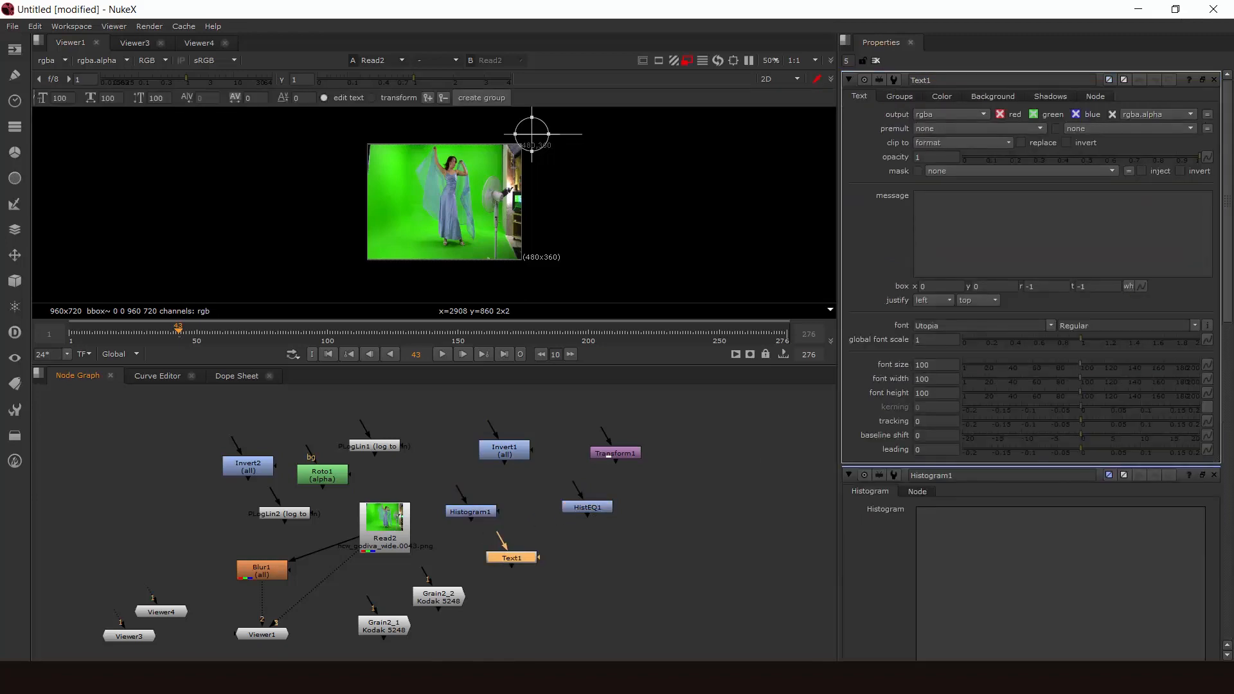
- Review the stacked node properties and open the properties of the PLogLin1 node
left_click_drag(1229, 271, 1217, 624)
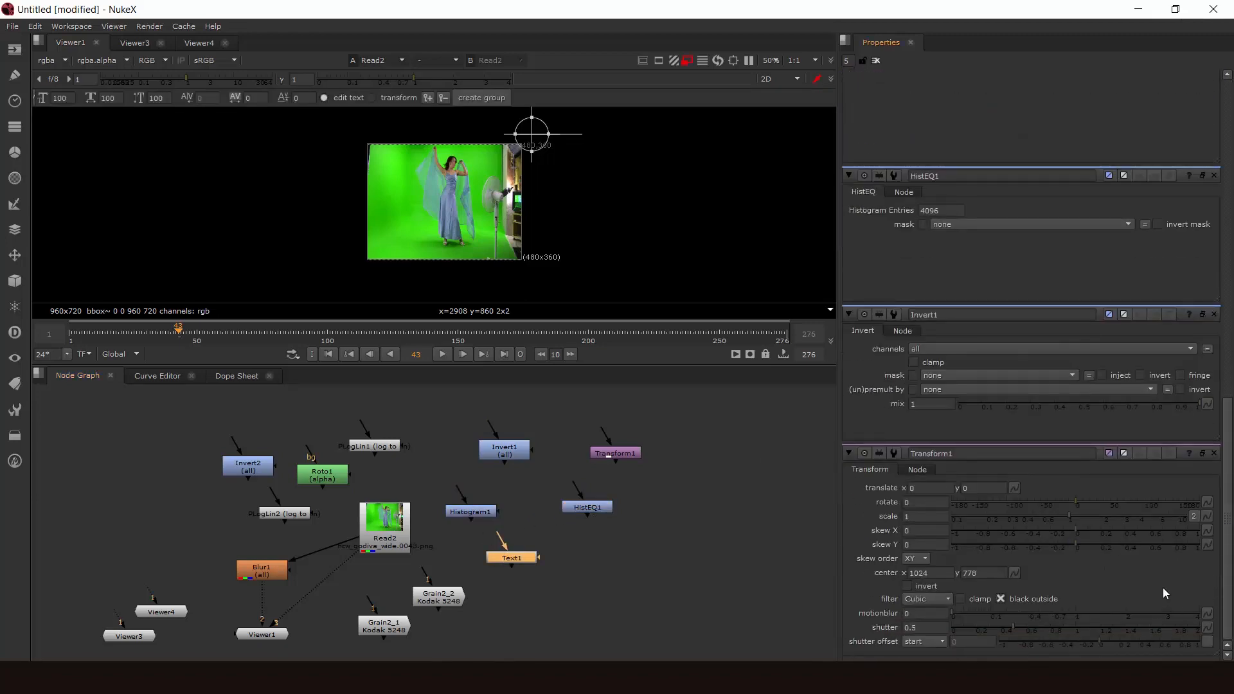
left_click(377, 448)
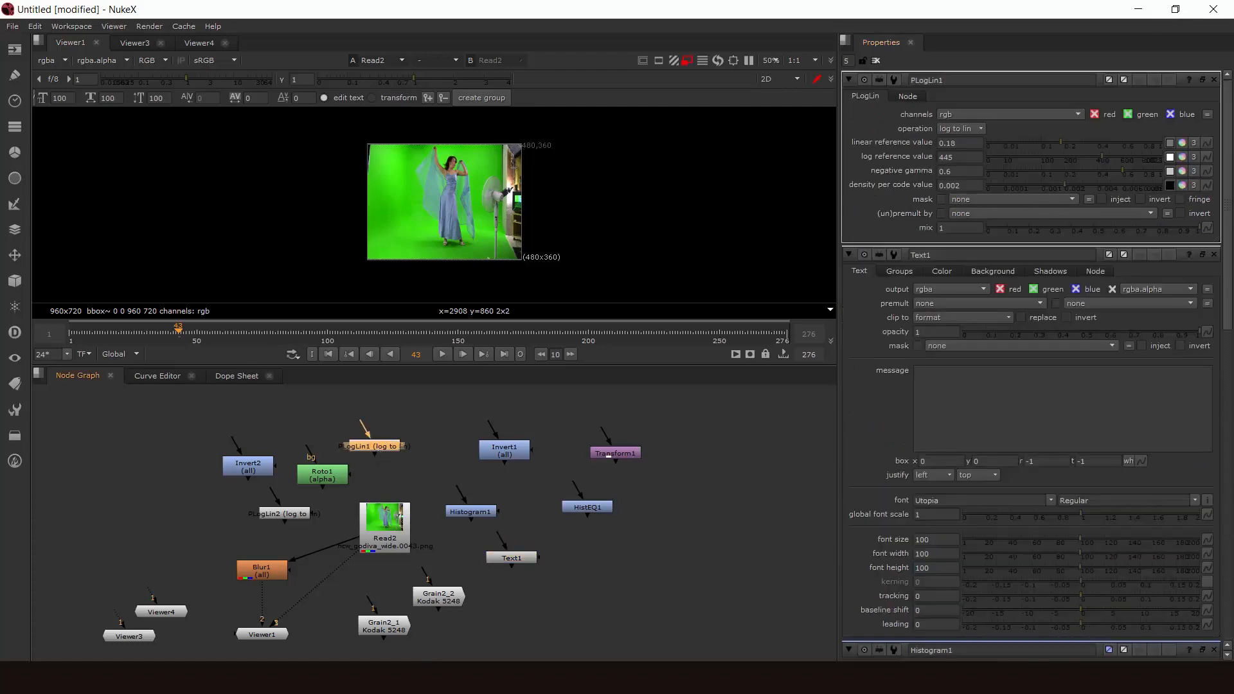
mouse_move(1228, 312)
left_mouse_down()
mouse_move(1224, 620)
mouse_move(1224, 289)
left_mouse_up()
- Close the Text1, Histogram1 and HistEQ1 properties one by one, and clear all remaining node properties at once
left_click(1213, 254)
left_click(1214, 255)
left_click(1214, 254)
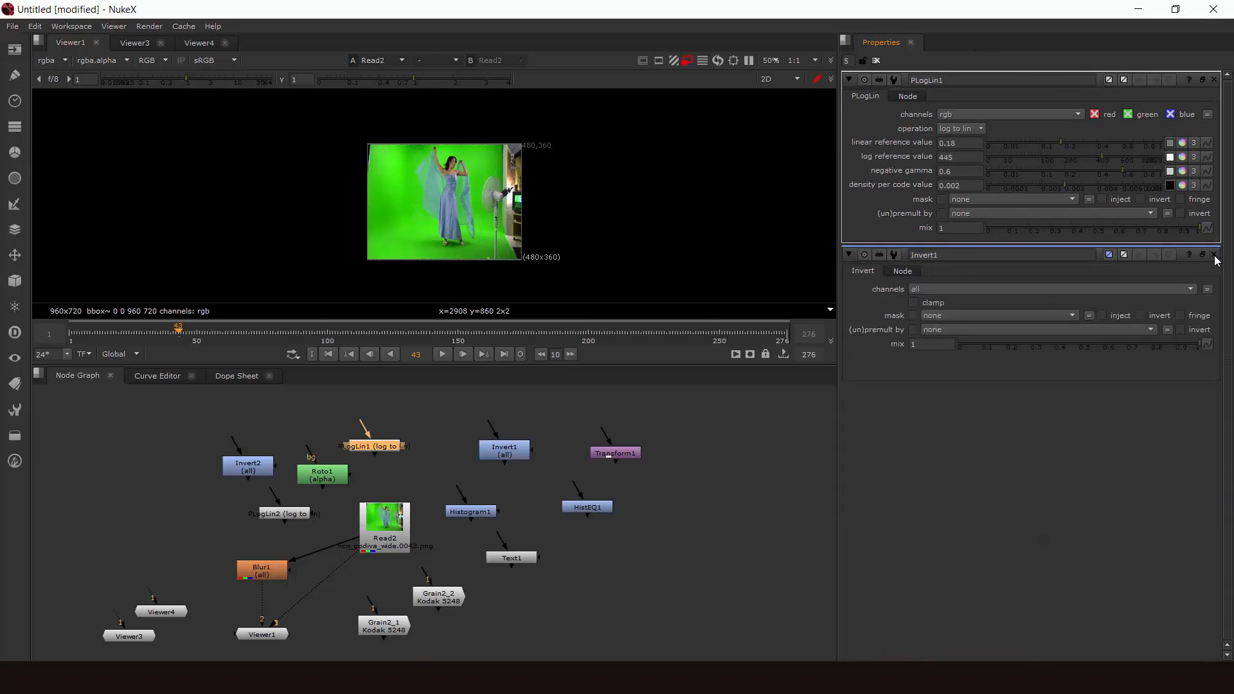
left_click(877, 61)
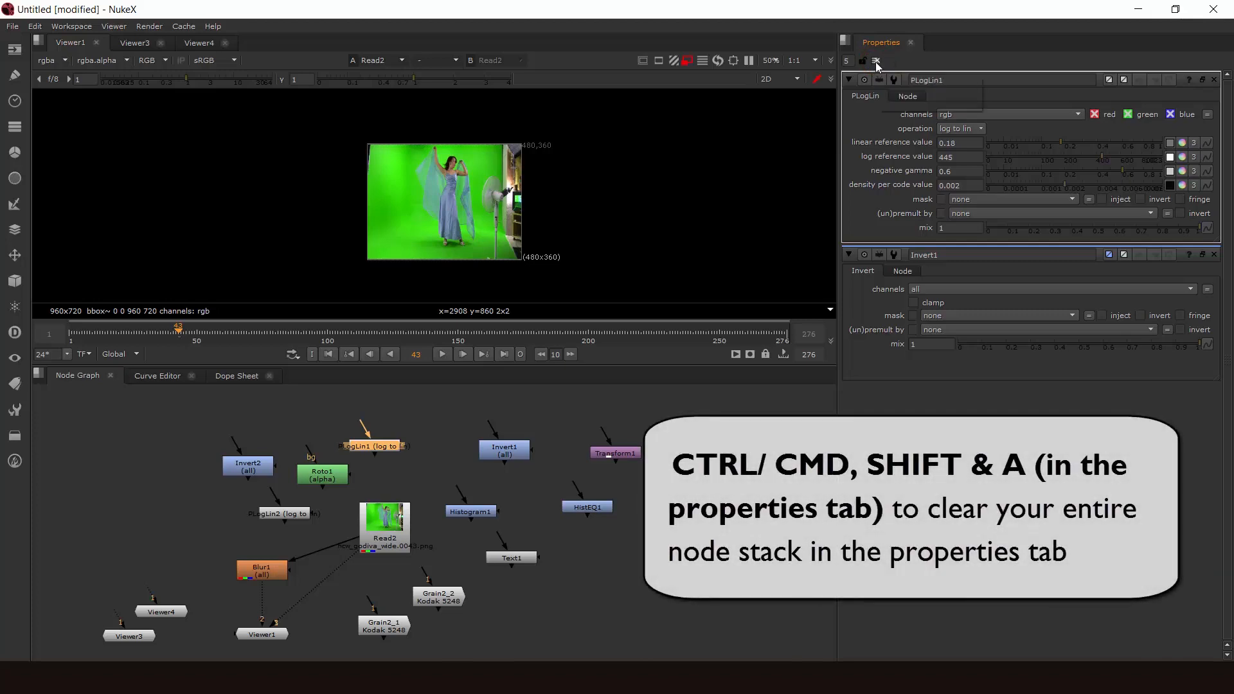
left_click(876, 61)
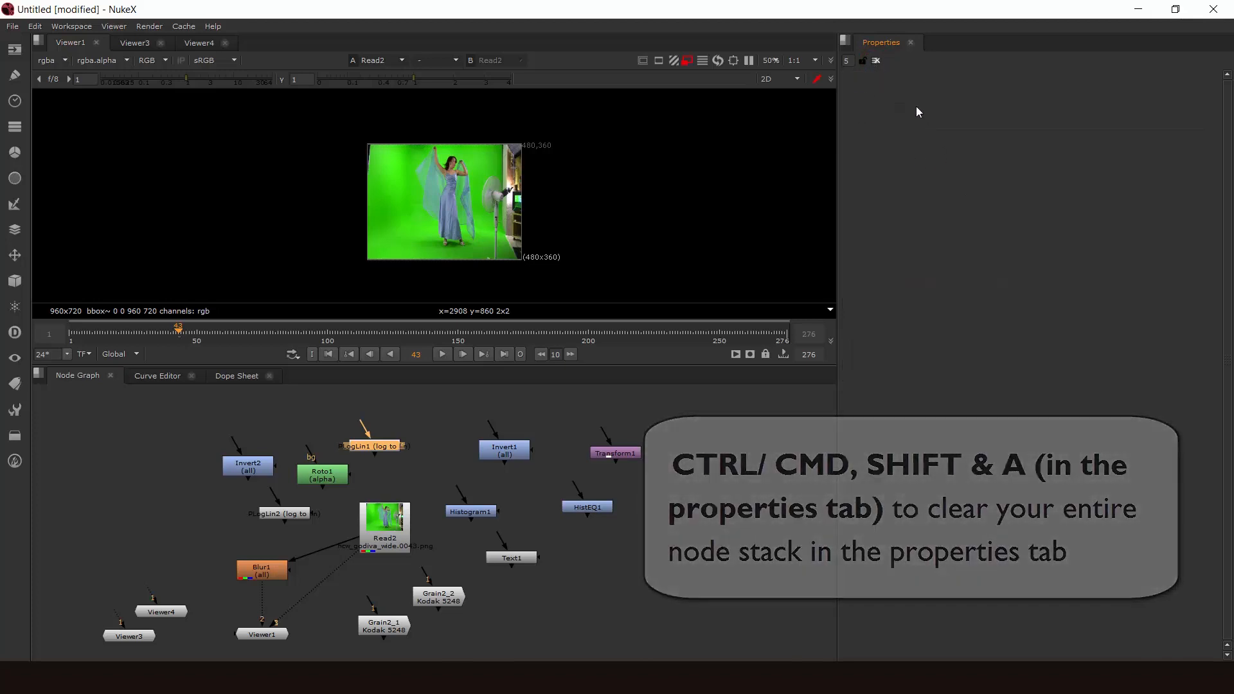
- Open the properties of Transform1, Invert1 and HistEQ1, and clear the entire properties stack at once
double_click(615, 453)
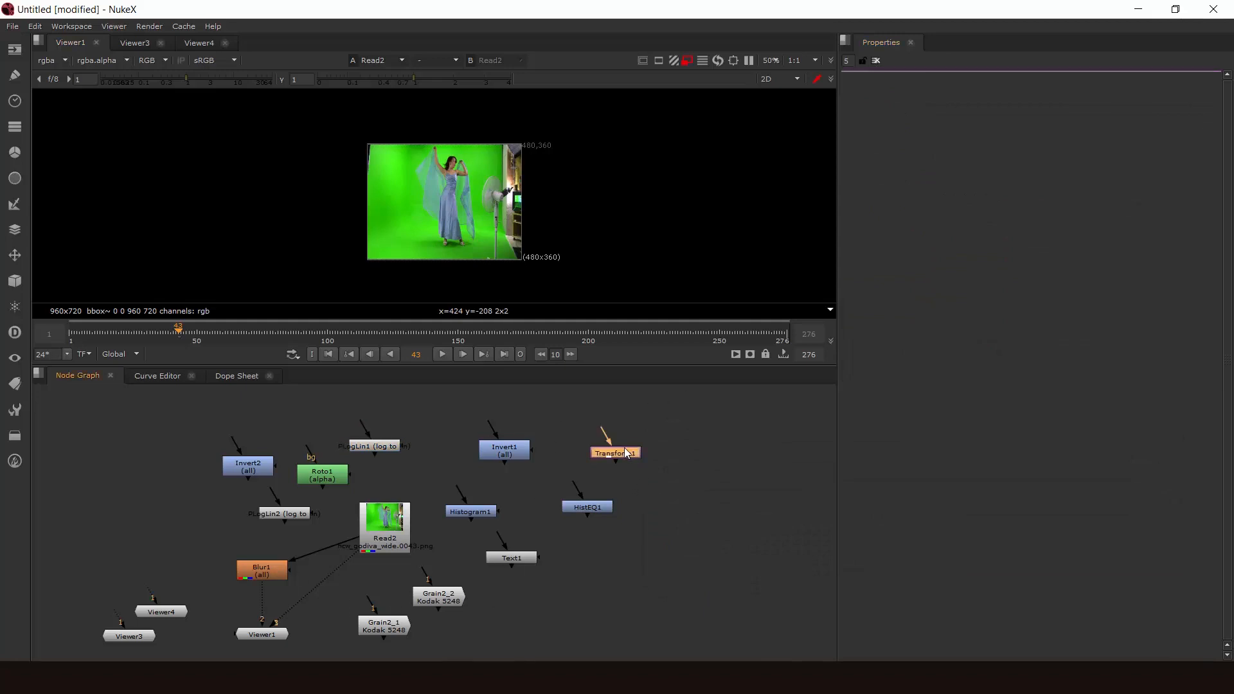
double_click(505, 450)
double_click(569, 508)
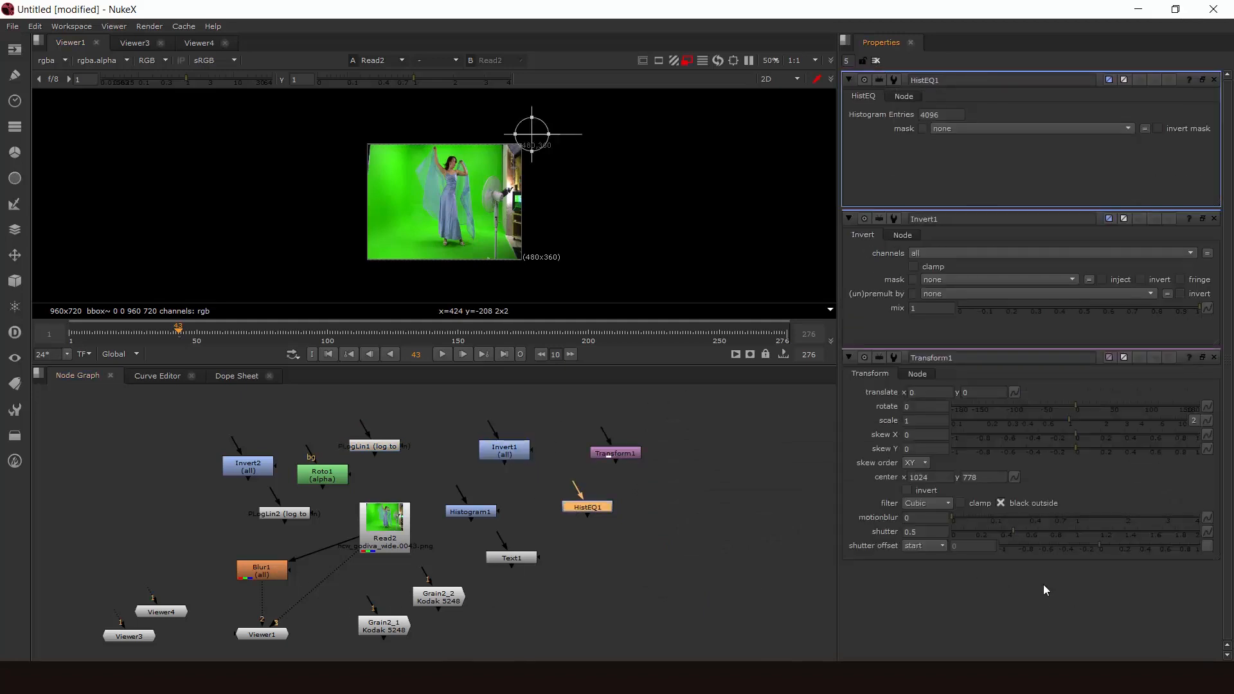
key("ctrl+shift+a")
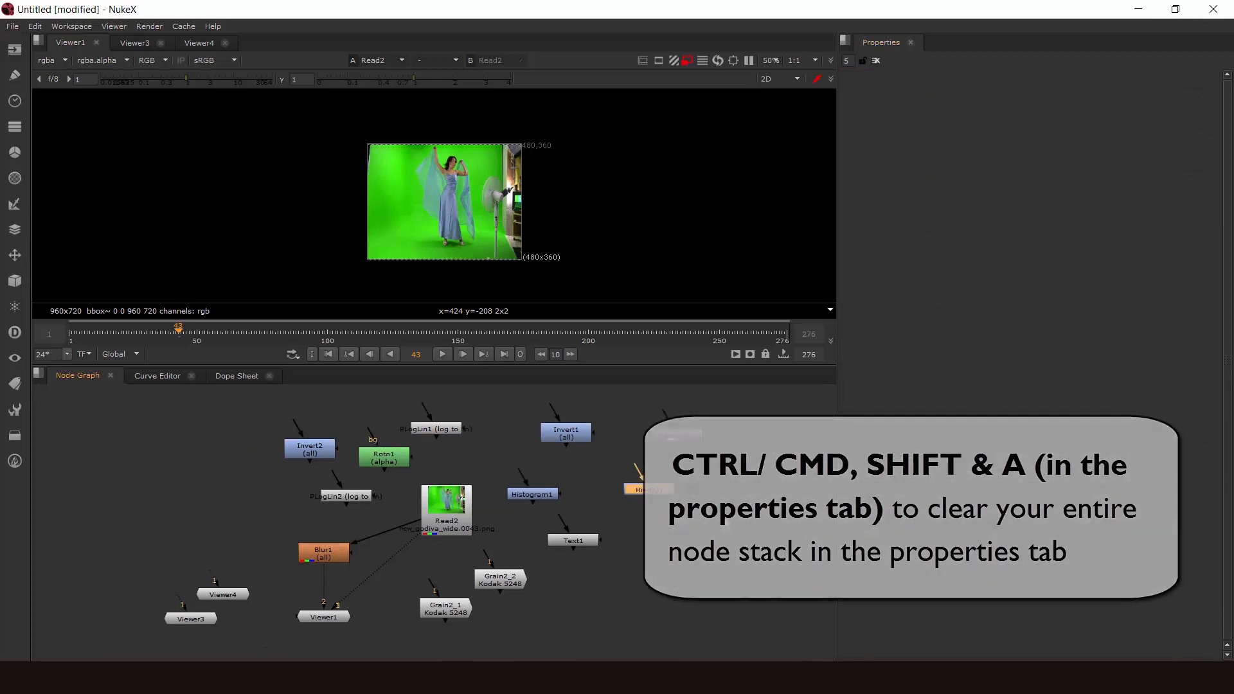
middle_click_drag(750, 516, 770, 524)
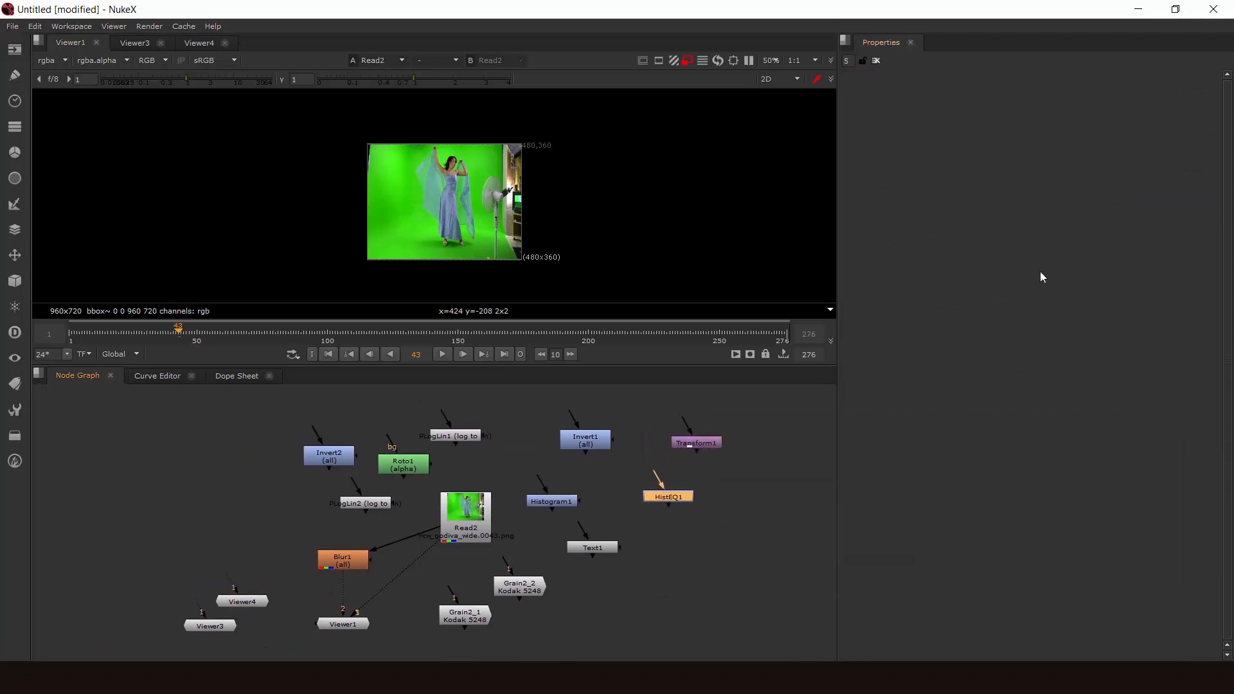